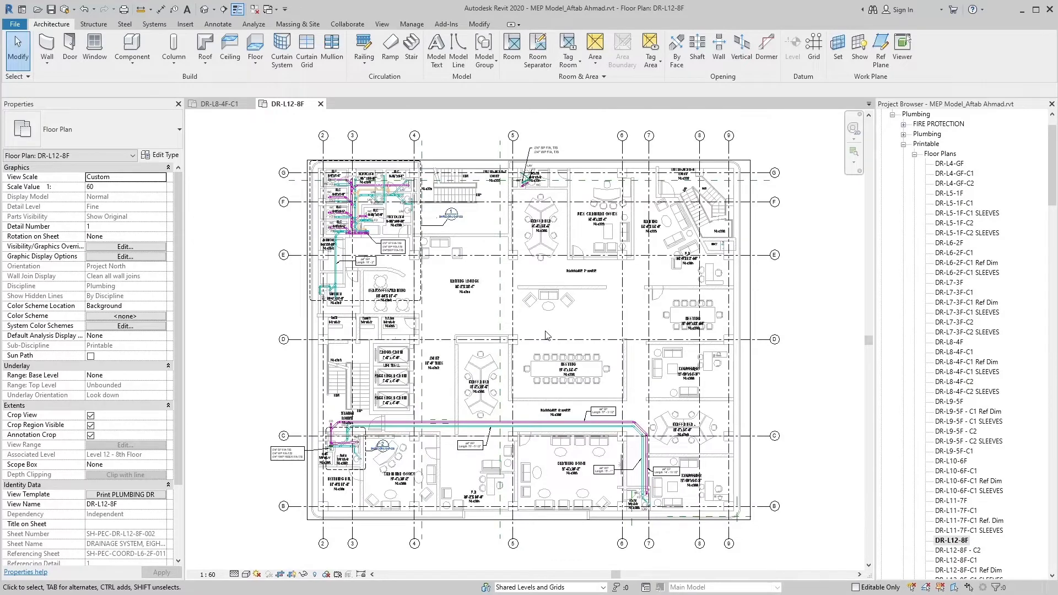
Examine the pipe tags and drainage pipe layout in the DR-L8-4F-C1 floor plan
{"action": "left_click", "coordinate": [546, 331]}
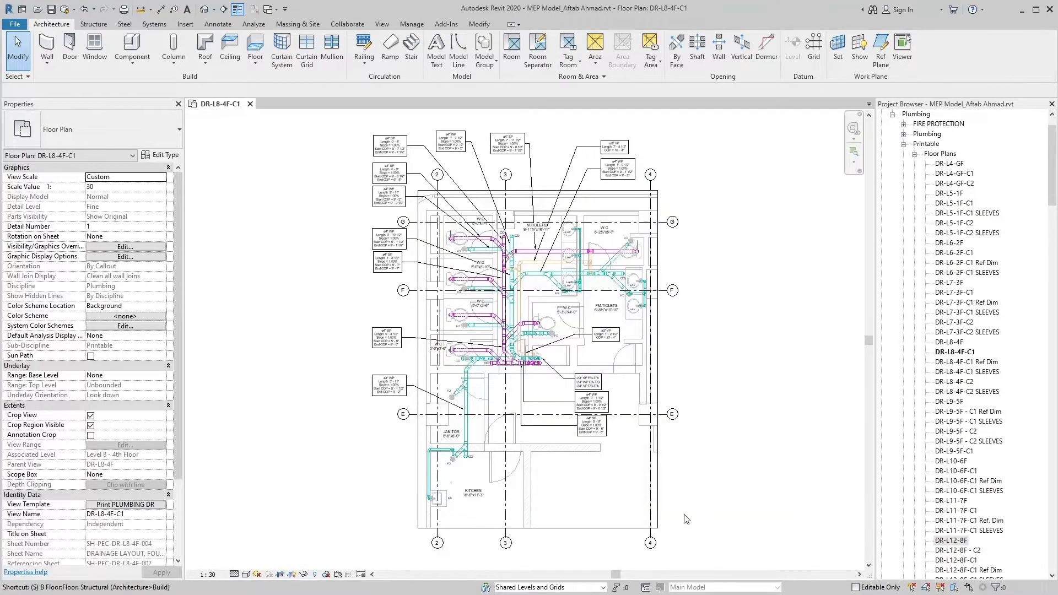
{"action": "left_click", "coordinate": [686, 519]}
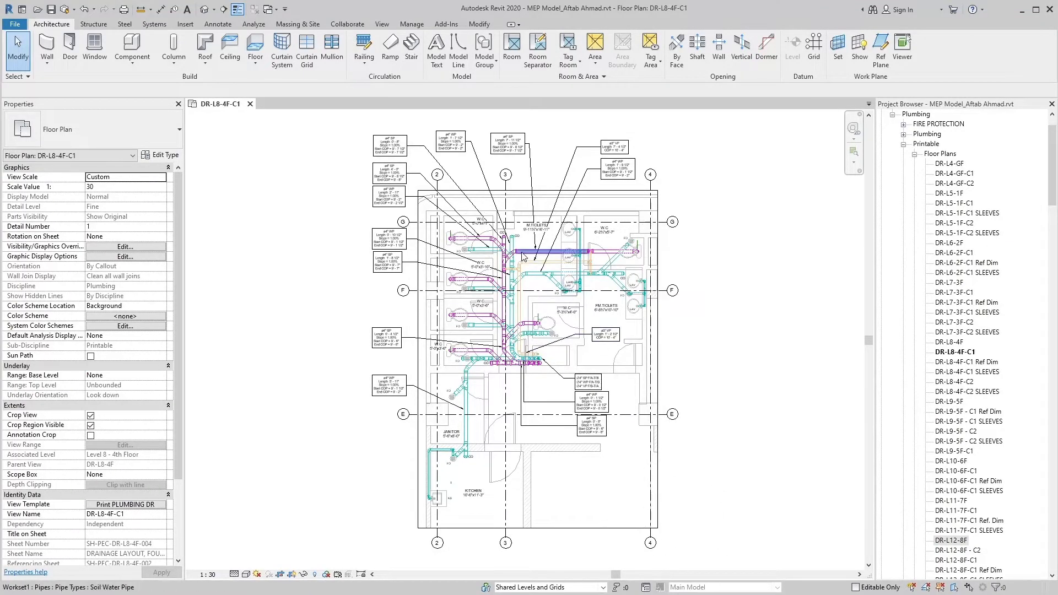
{"action": "scroll", "coordinate": [523, 255], "scroll_direction": "up", "scroll_amount": 2}
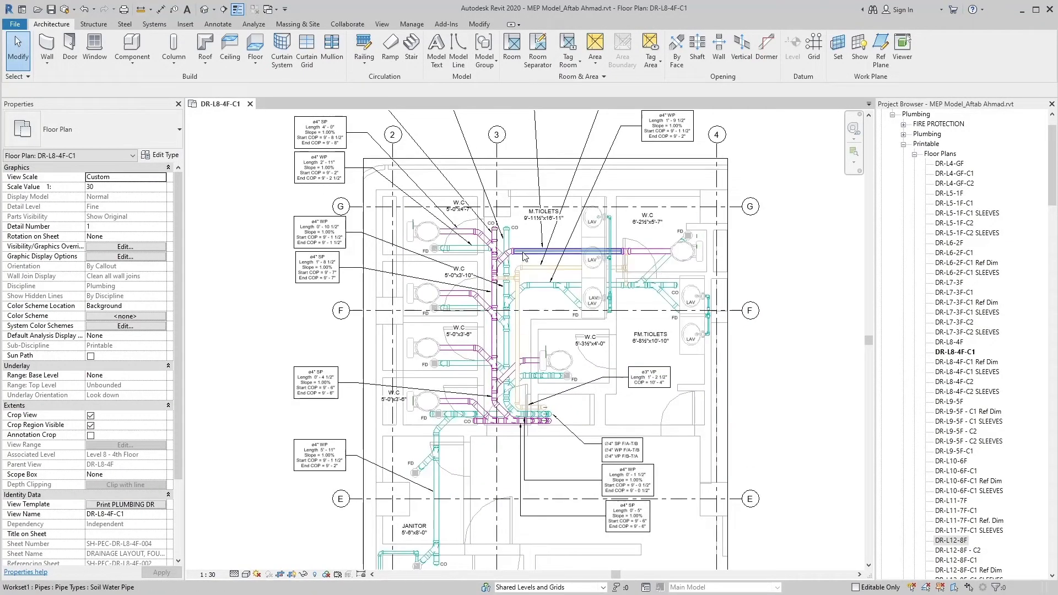
{"action": "scroll", "coordinate": [523, 255], "scroll_direction": "up", "scroll_amount": 1}
{"action": "middle_click_drag", "start_coordinate": [607, 491], "coordinate": [602, 353]}
{"action": "middle_click_drag", "start_coordinate": [588, 533], "coordinate": [600, 401]}
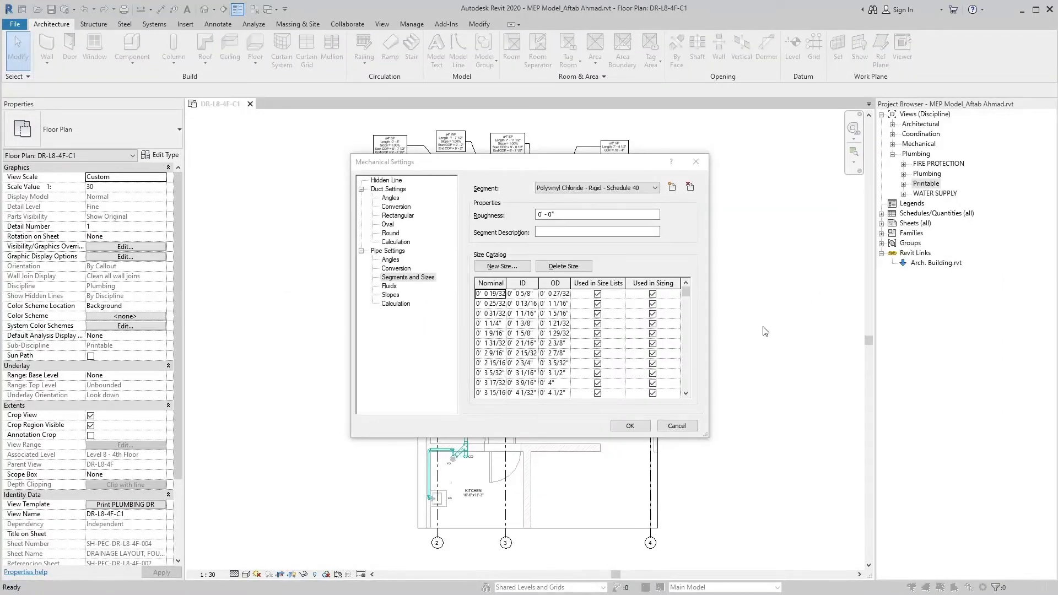
Review the pipe Segments and Sizes settings and the drainage piping in the 3D view
{"action": "left_click", "coordinate": [440, 277]}
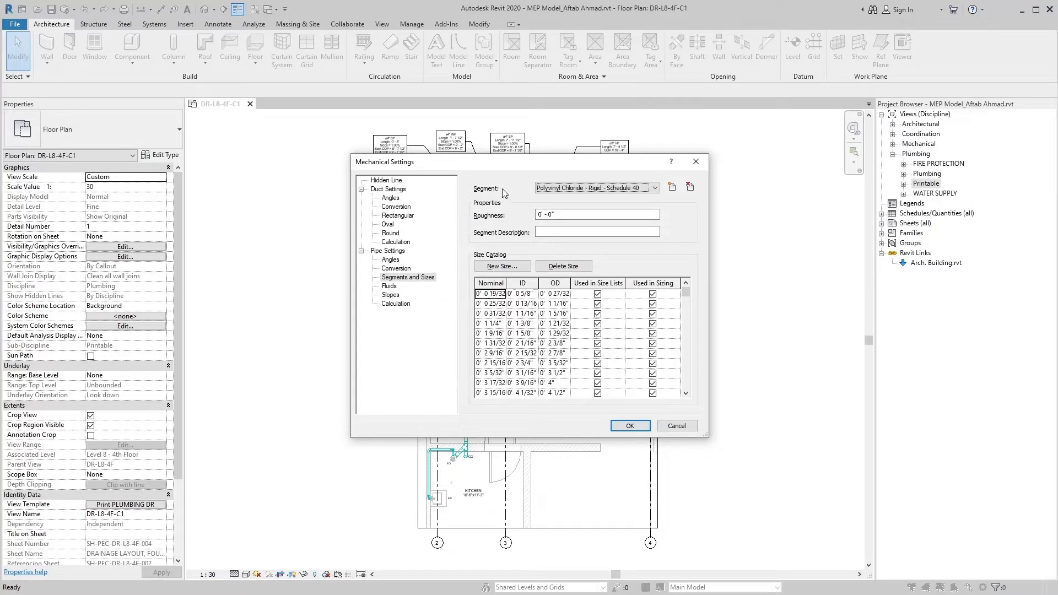
{"action": "left_click", "coordinate": [511, 253]}
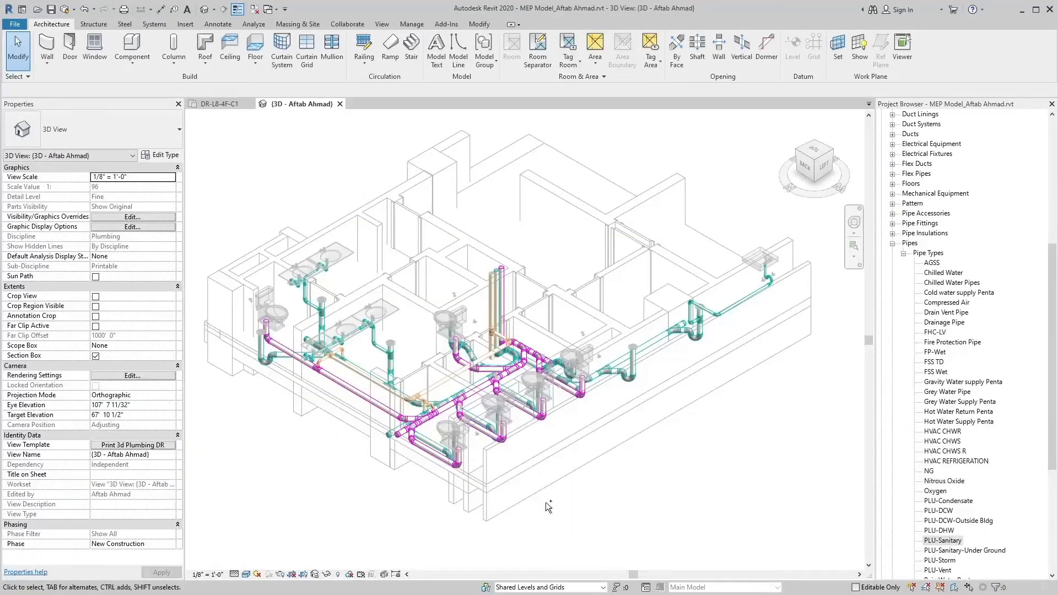
{"action": "mouse_move", "coordinate": [546, 501]}
{"action": "middle_mouse_down", "text": "shift"}
{"action": "mouse_move", "coordinate": [534, 511]}
{"action": "mouse_move", "coordinate": [606, 526]}
{"action": "mouse_move", "coordinate": [689, 517]}
{"action": "middle_mouse_up", "text": "shift"}
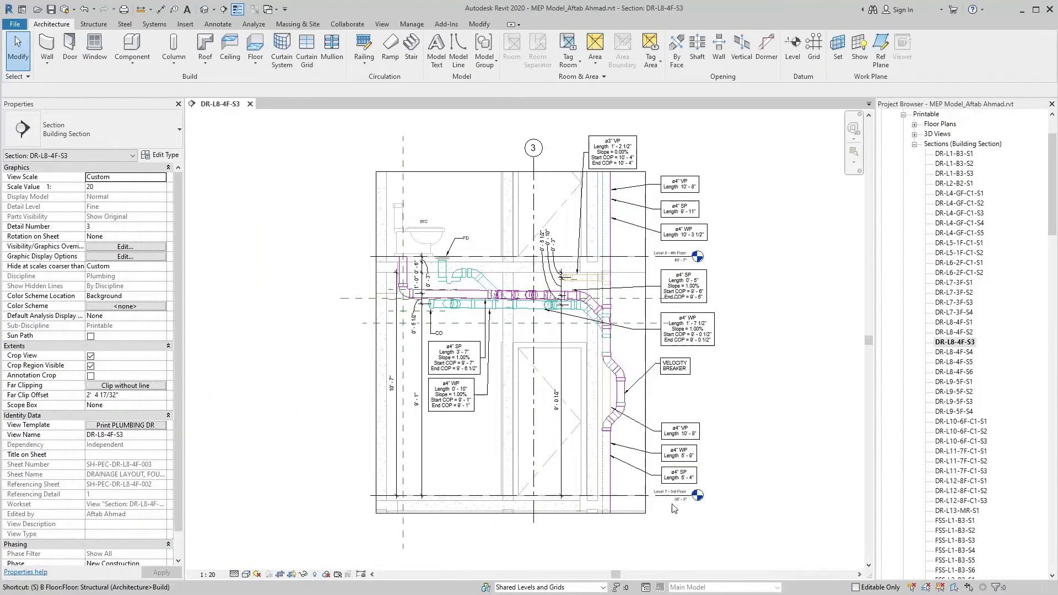
{"action": "key", "text": "ctrl"}
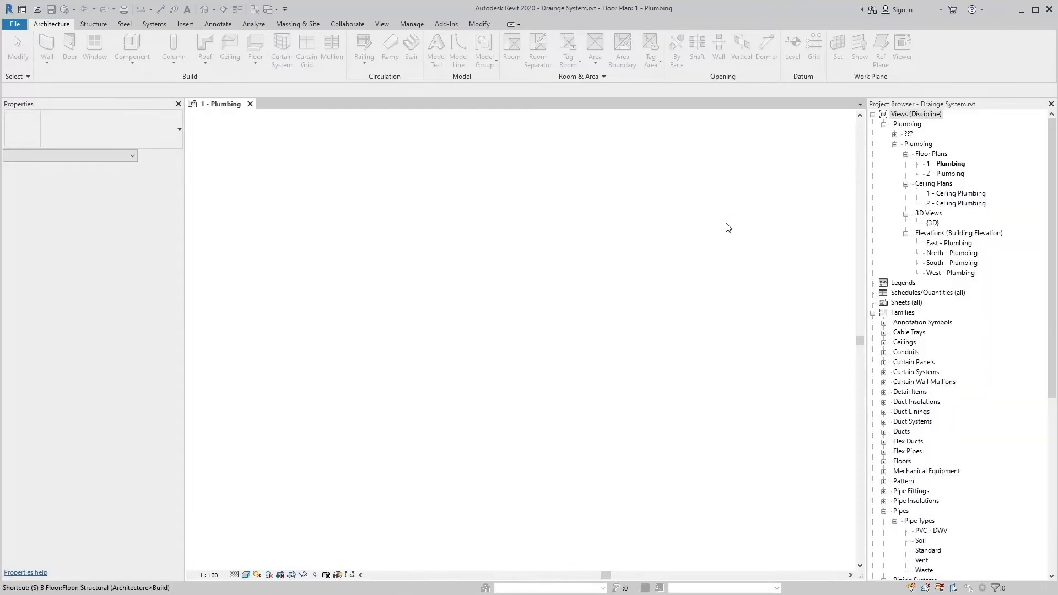
Delete the building section mark below the sink from the 1 - Plumbing floor plan
{"action": "scroll", "coordinate": [464, 373], "scroll_direction": "up", "scroll_amount": 6}
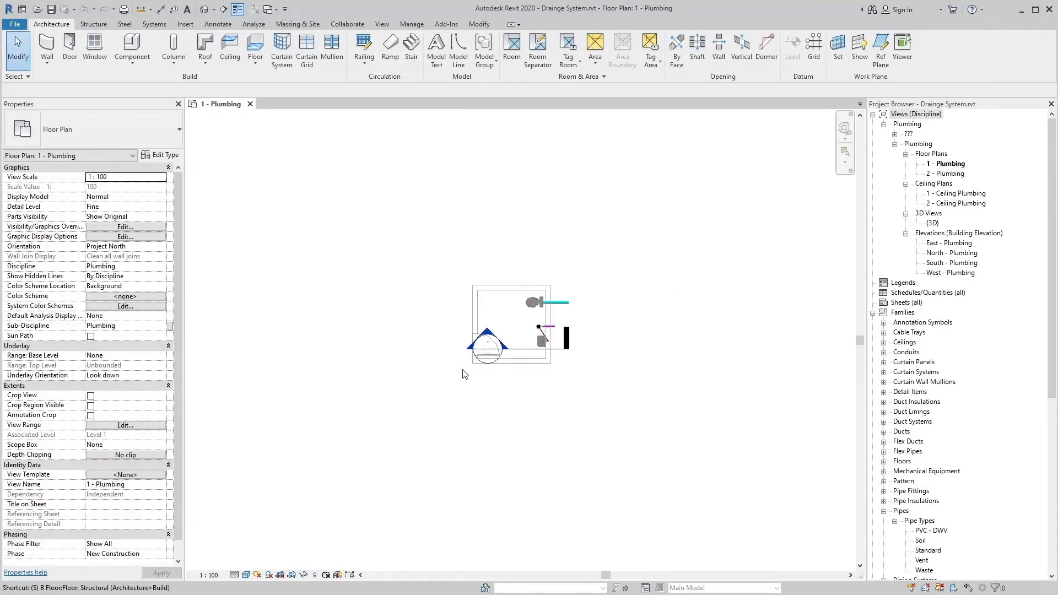
{"action": "scroll", "coordinate": [589, 286], "scroll_direction": "up", "scroll_amount": 3}
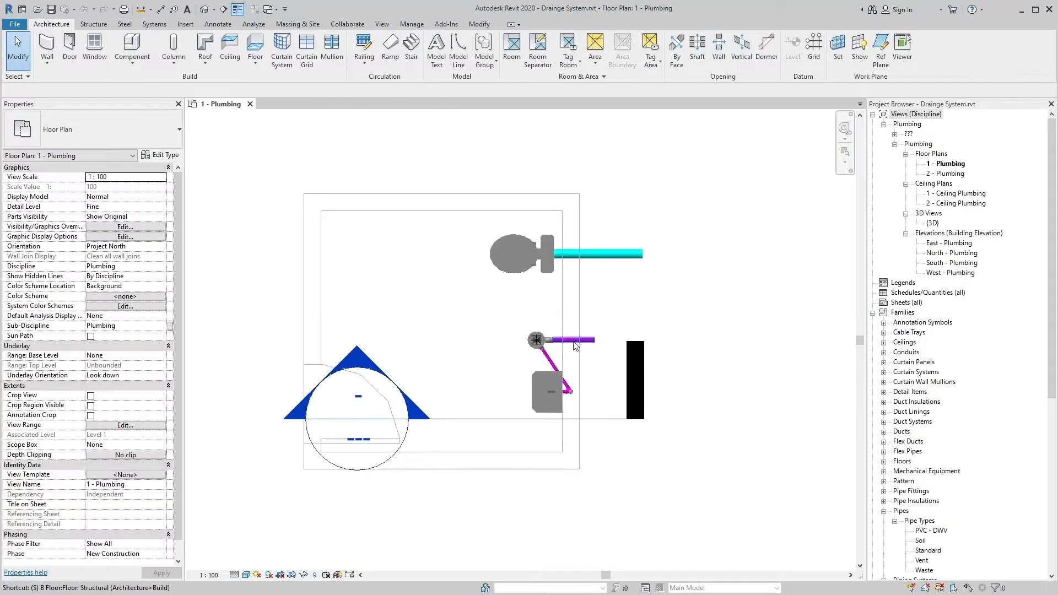
{"action": "left_click", "coordinate": [614, 420]}
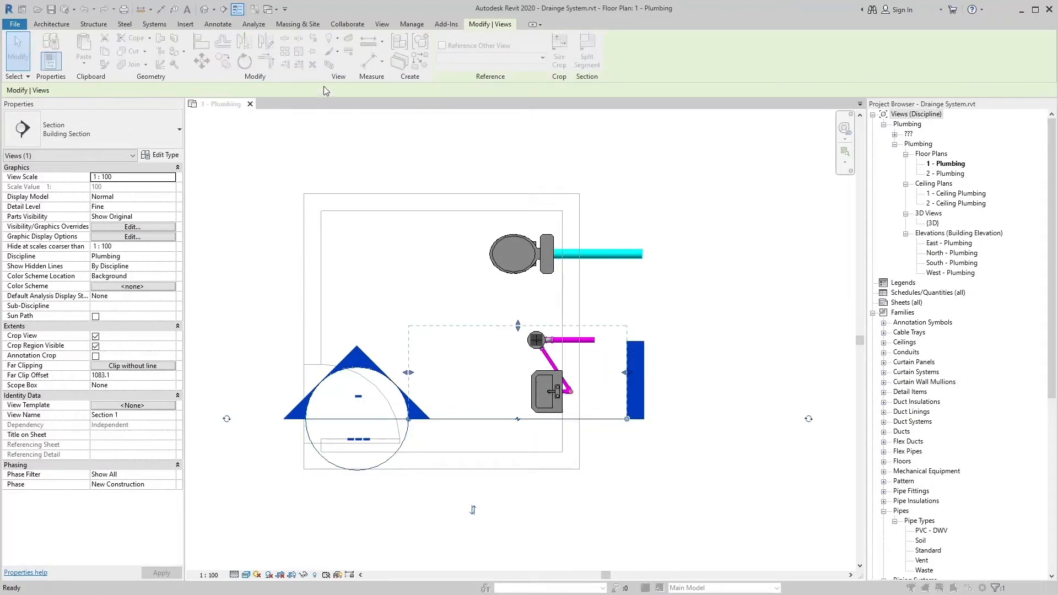
{"action": "key", "text": "Delete"}
{"action": "left_click", "coordinate": [571, 340]}
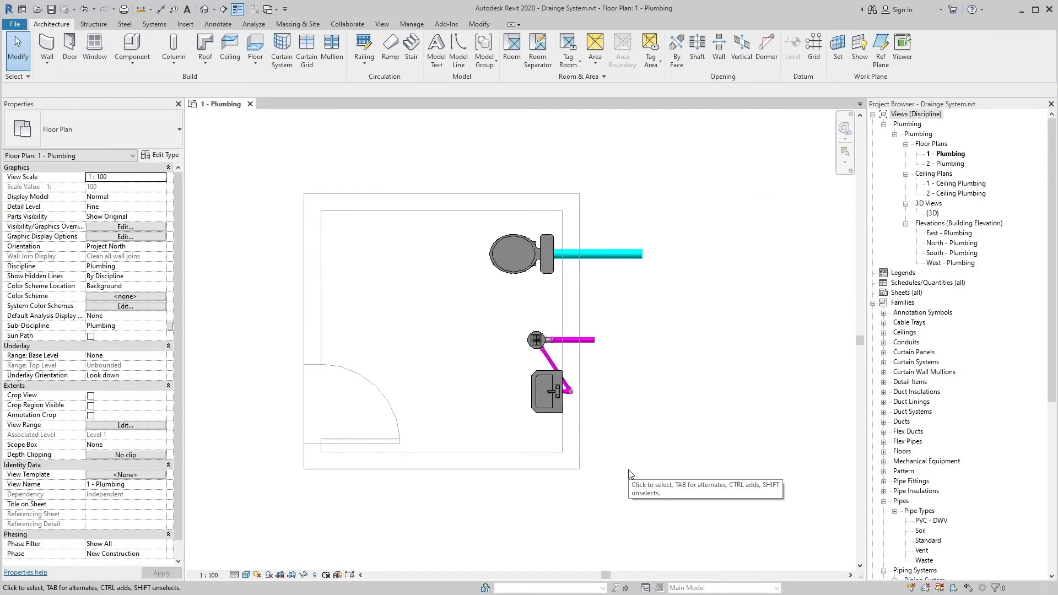
Start Tag by Category and review its orientation options, keeping Horizontal
{"action": "left_click", "coordinate": [234, 25]}
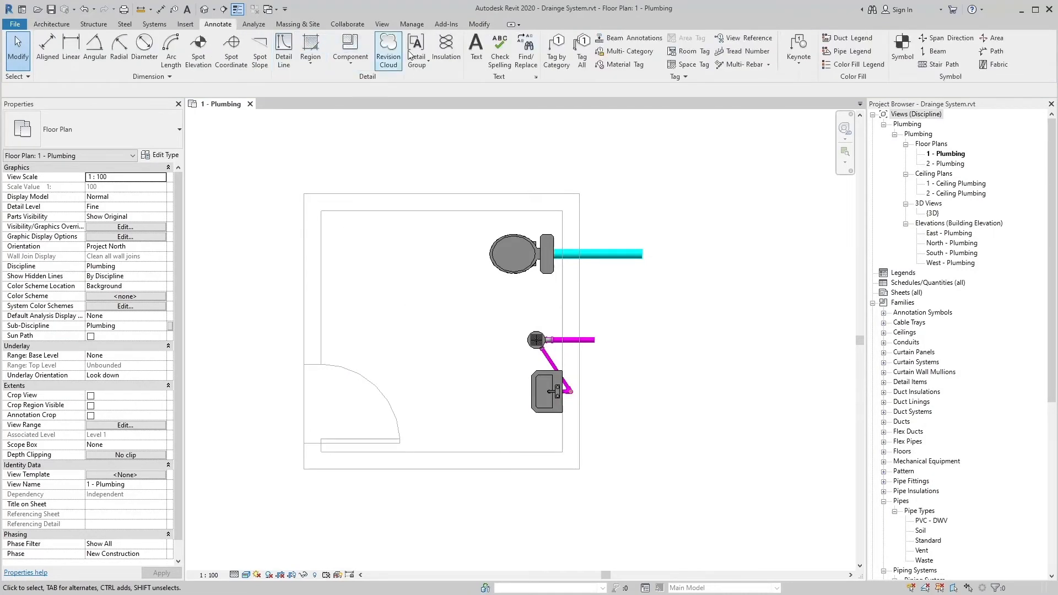
{"action": "left_click", "coordinate": [554, 69]}
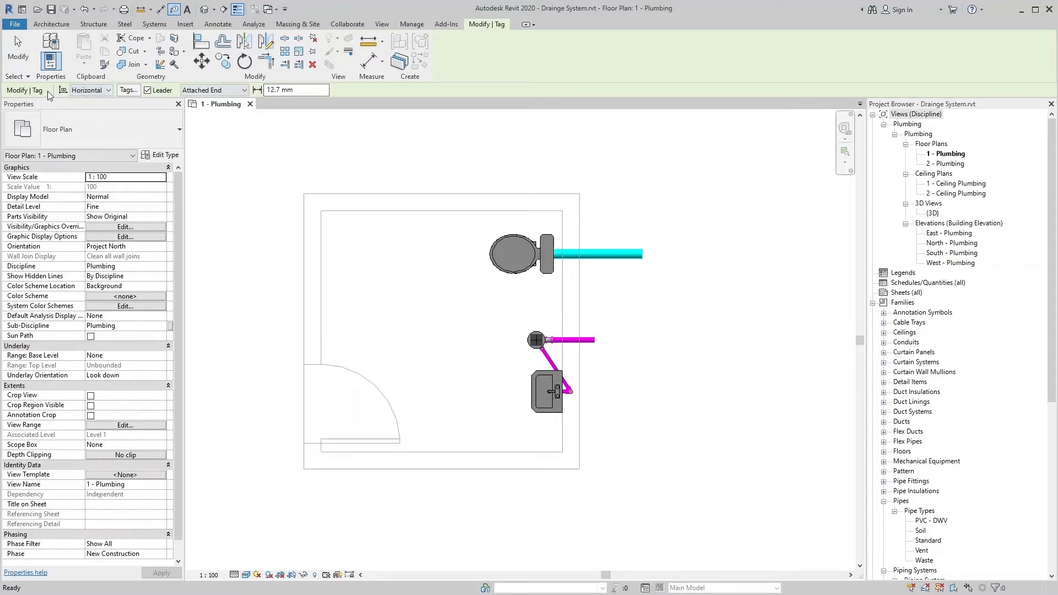
{"action": "key", "text": "ctrl"}
{"action": "left_click", "coordinate": [109, 90]}
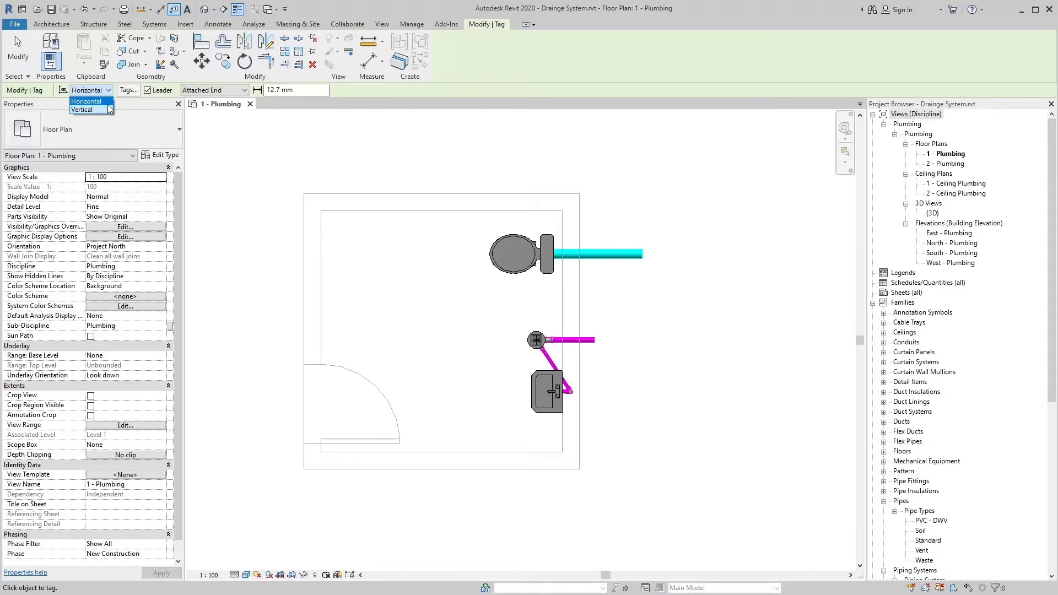
{"action": "left_click", "coordinate": [108, 102]}
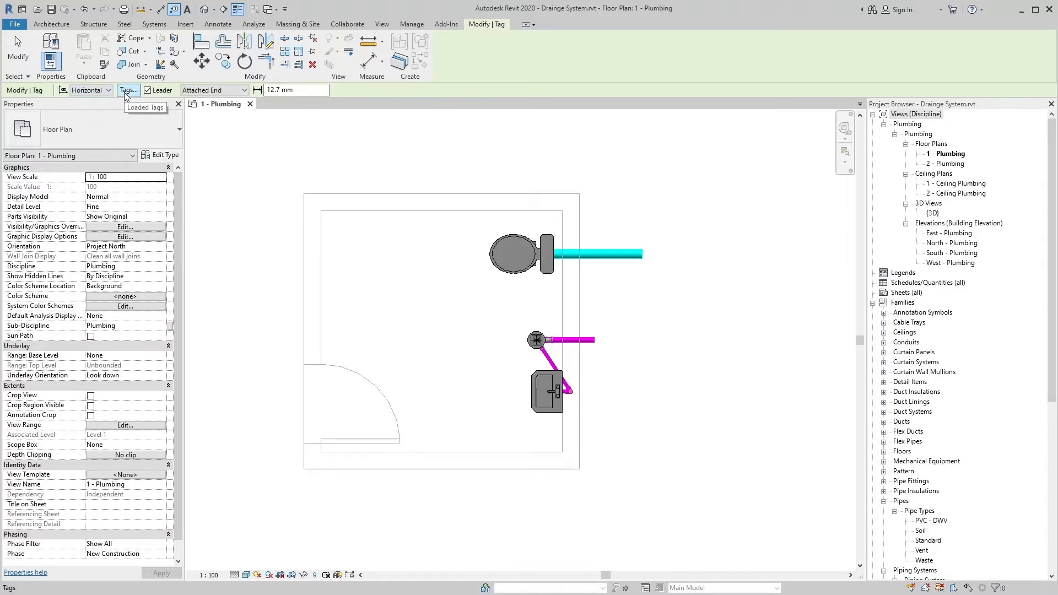
Open the Loaded Tags And Symbols dialog, try filtering out Structure and Electrical, and restore both categories
{"action": "left_click", "coordinate": [127, 91]}
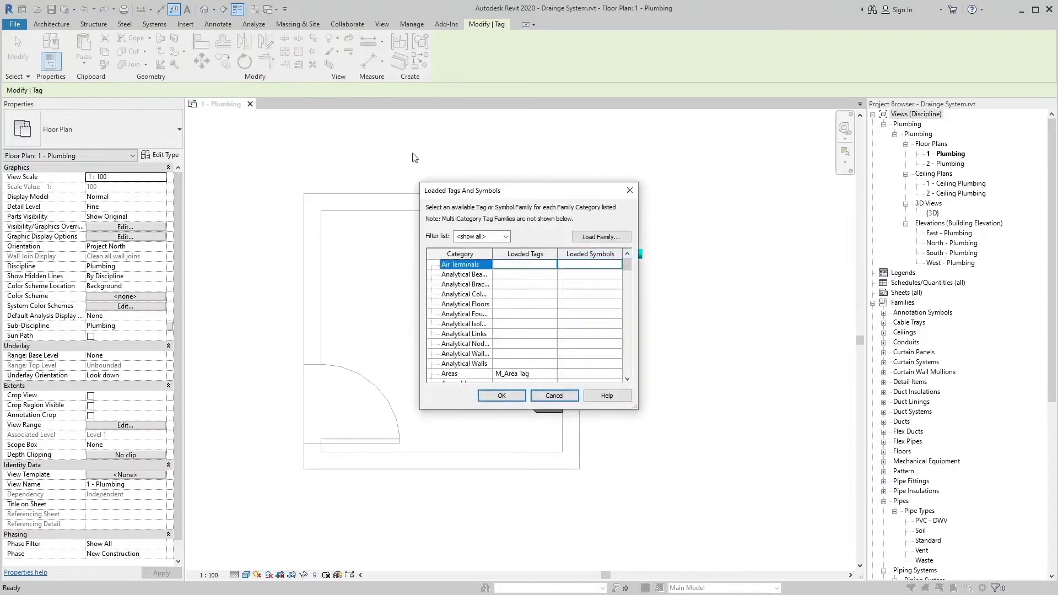
{"action": "left_click", "coordinate": [505, 236]}
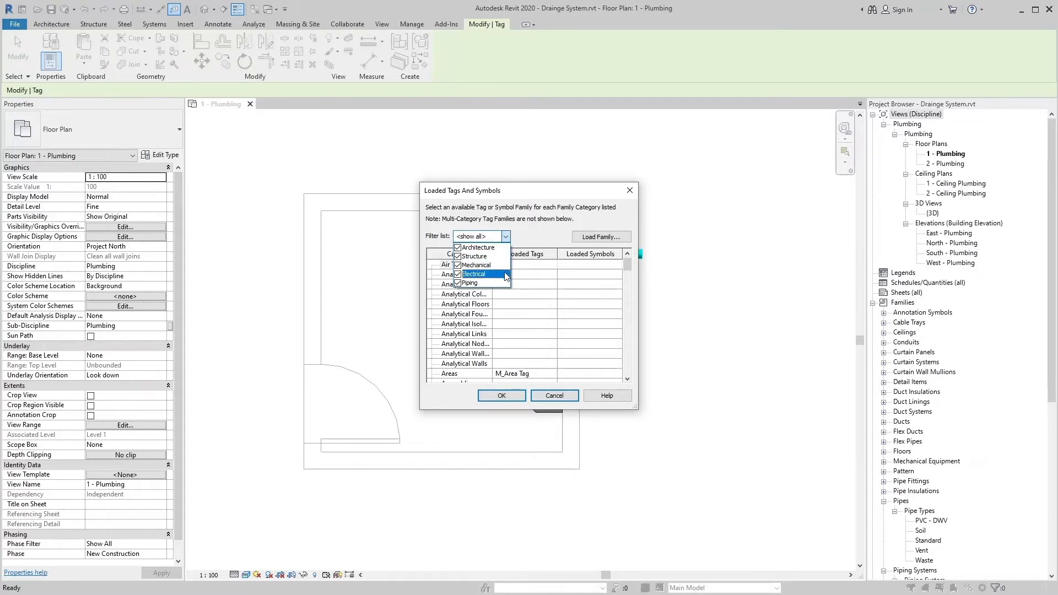
{"action": "left_click", "coordinate": [458, 256]}
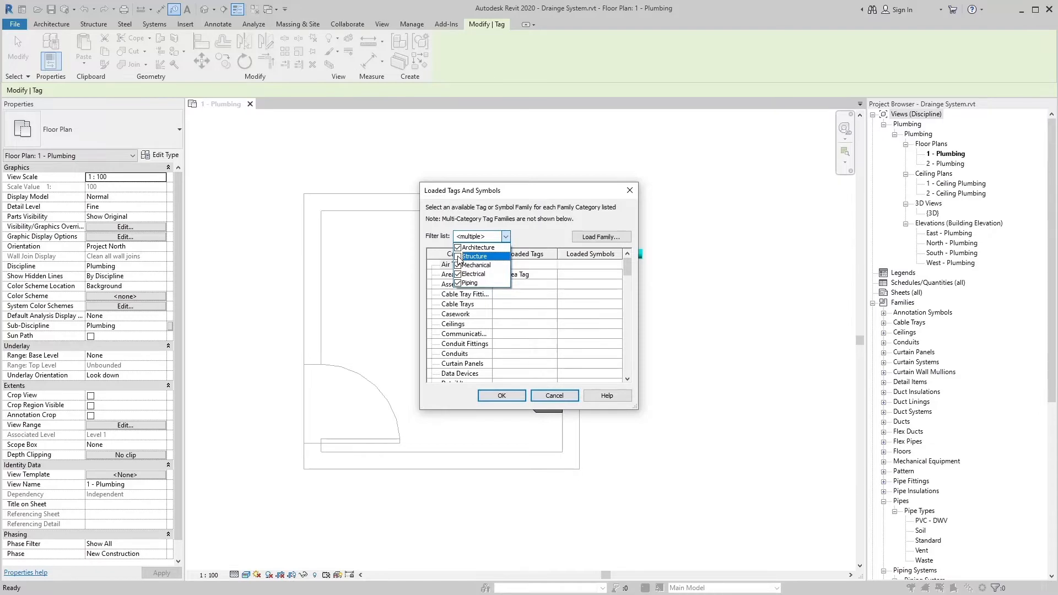
{"action": "left_click", "coordinate": [457, 257]}
{"action": "left_click", "coordinate": [459, 274]}
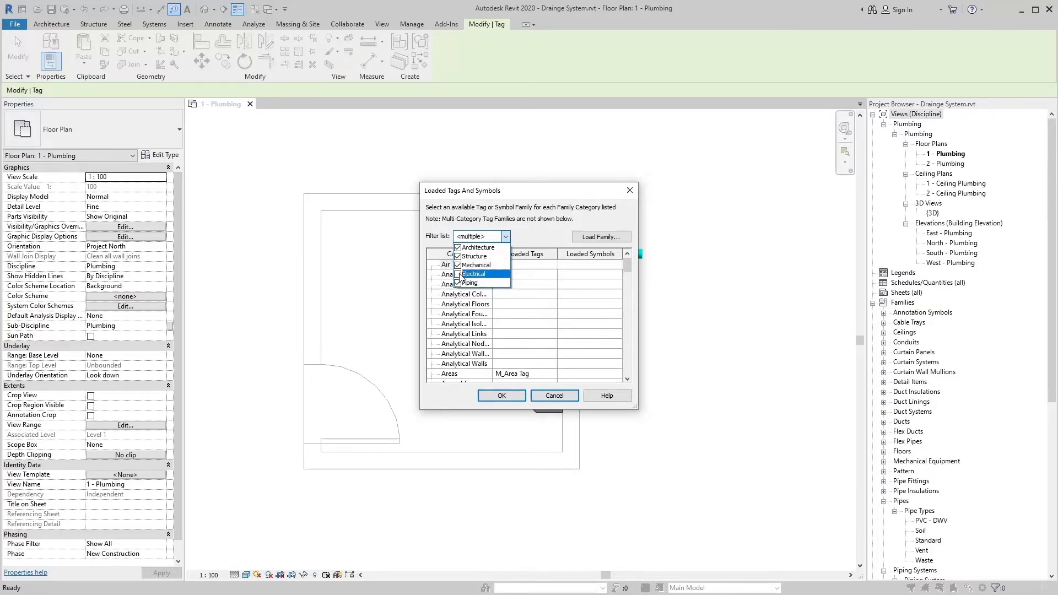
{"action": "left_click", "coordinate": [458, 275]}
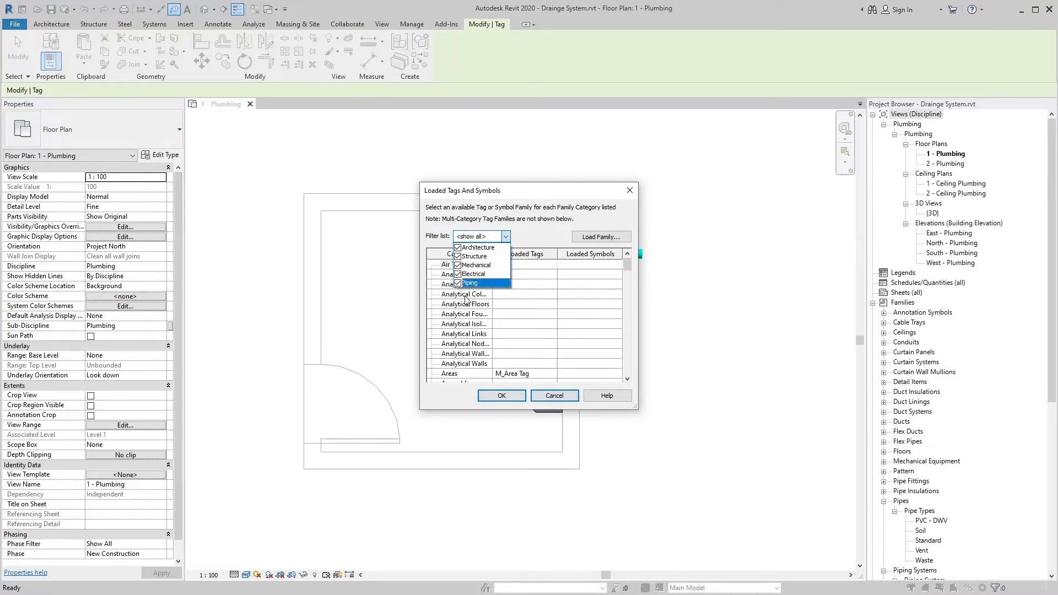
{"action": "left_click", "coordinate": [520, 246]}
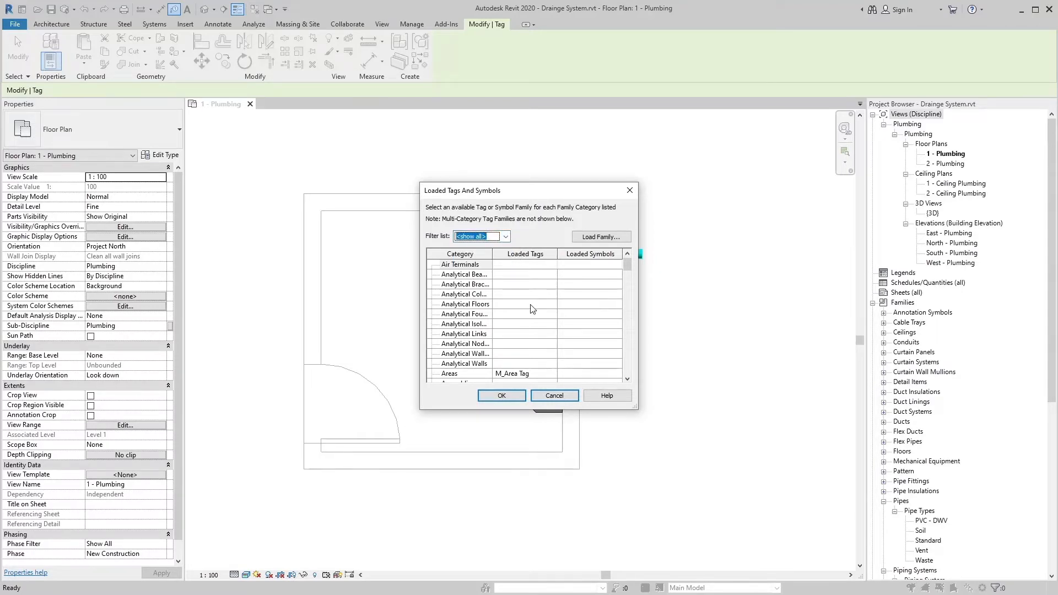
Examine which tag families are loaded for each category in the Loaded Tags And Symbols list
{"action": "scroll", "coordinate": [532, 308], "scroll_direction": "down", "scroll_amount": 1}
{"action": "scroll", "coordinate": [527, 264], "scroll_direction": "down", "scroll_amount": 1}
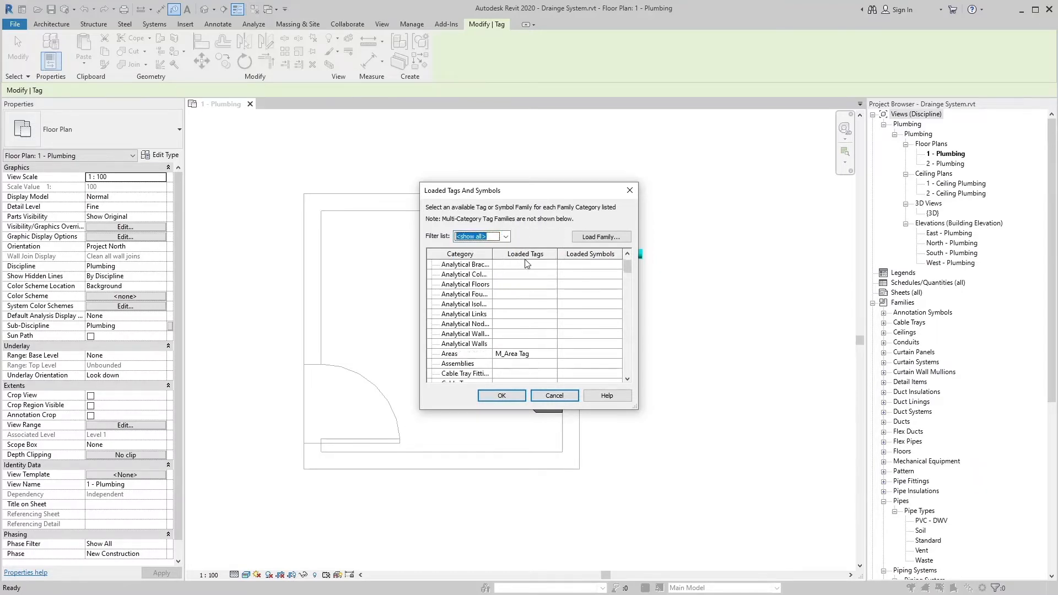
{"action": "scroll", "coordinate": [527, 263], "scroll_direction": "down", "scroll_amount": 2}
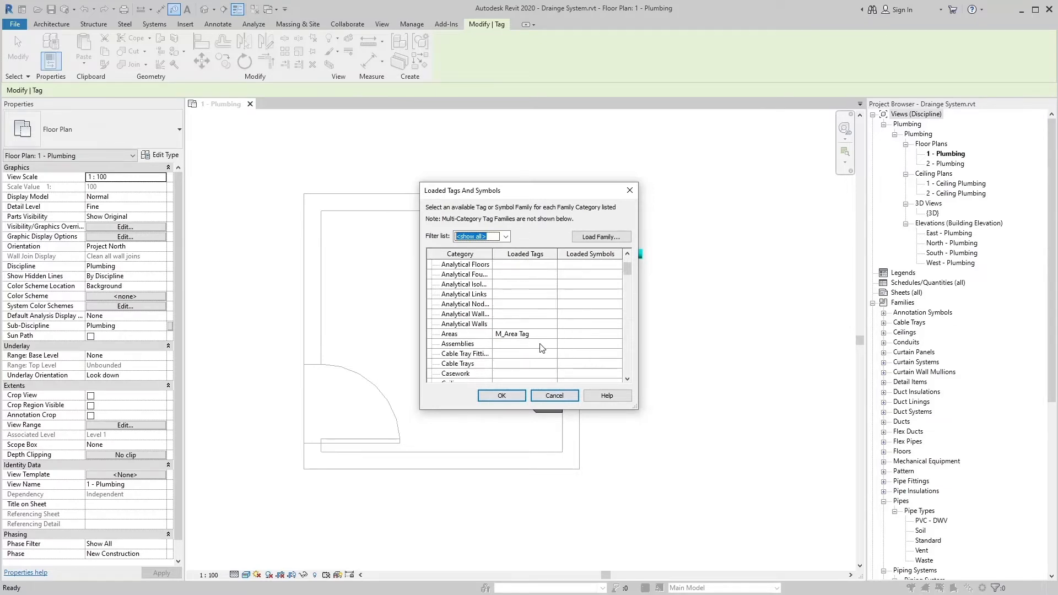
{"action": "scroll", "coordinate": [542, 347], "scroll_direction": "down", "scroll_amount": 7}
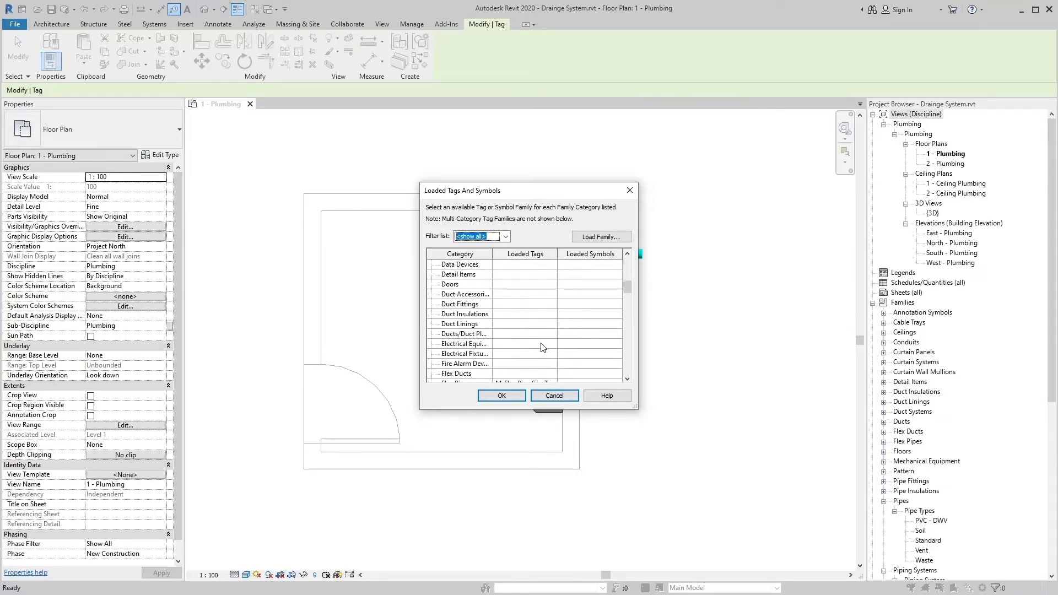
{"action": "scroll", "coordinate": [542, 347], "scroll_direction": "down", "scroll_amount": 2}
{"action": "scroll", "coordinate": [548, 337], "scroll_direction": "down", "scroll_amount": 1}
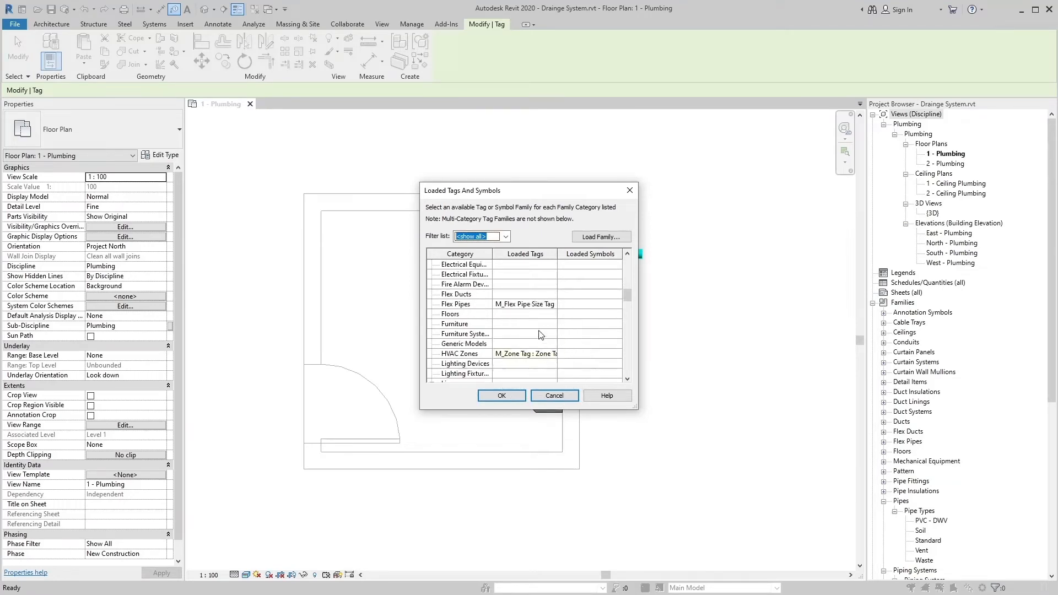
{"action": "scroll", "coordinate": [540, 334], "scroll_direction": "down", "scroll_amount": 1}
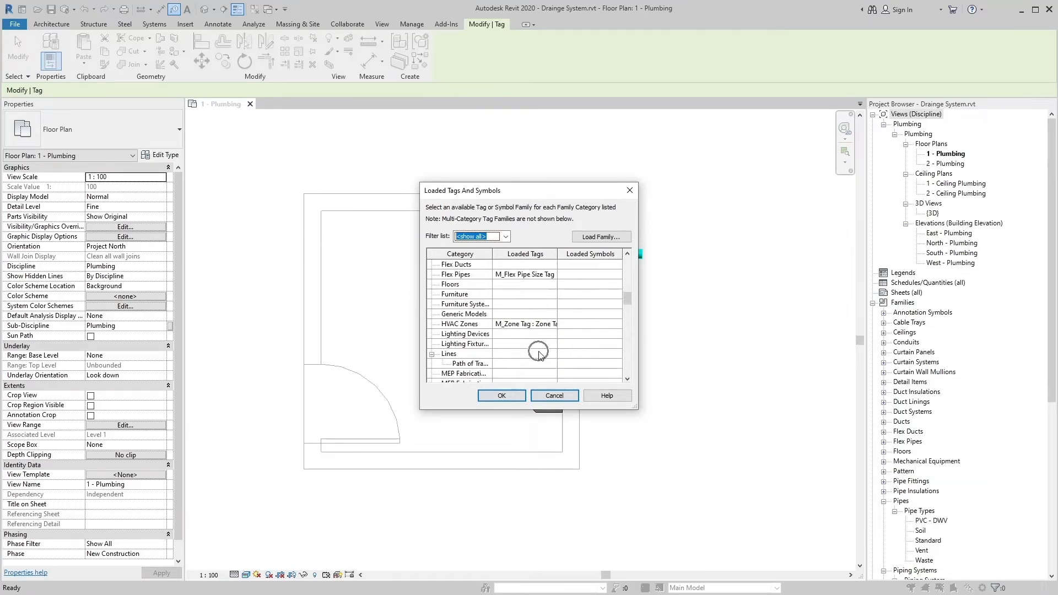
{"action": "scroll", "coordinate": [538, 353], "scroll_direction": "up", "scroll_amount": 1}
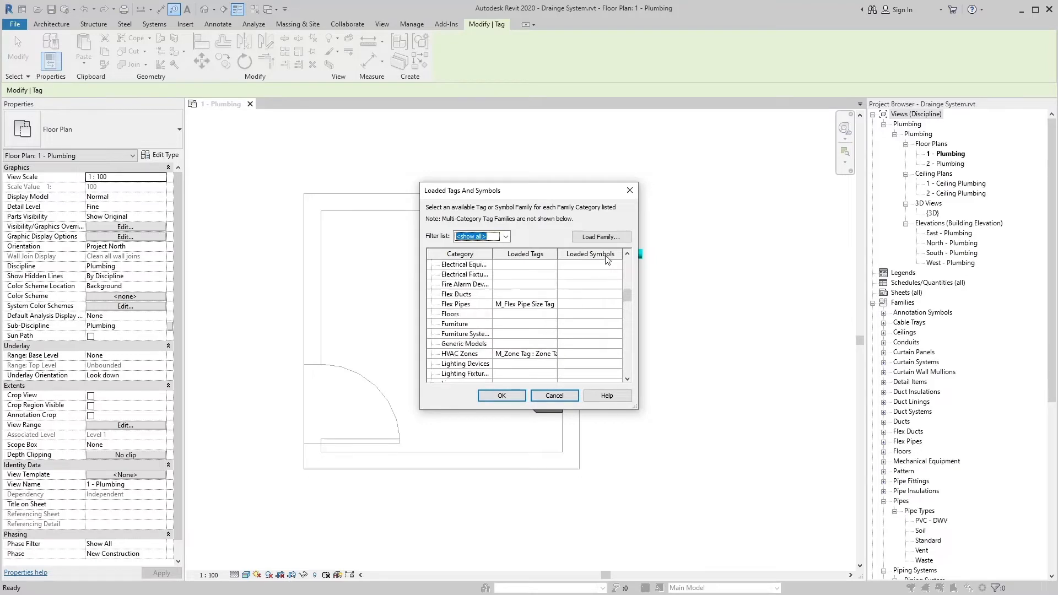
View the Load Family browser, cancel it along with the loaded tags dialog, and leave the tagging command
{"action": "left_click", "coordinate": [603, 236]}
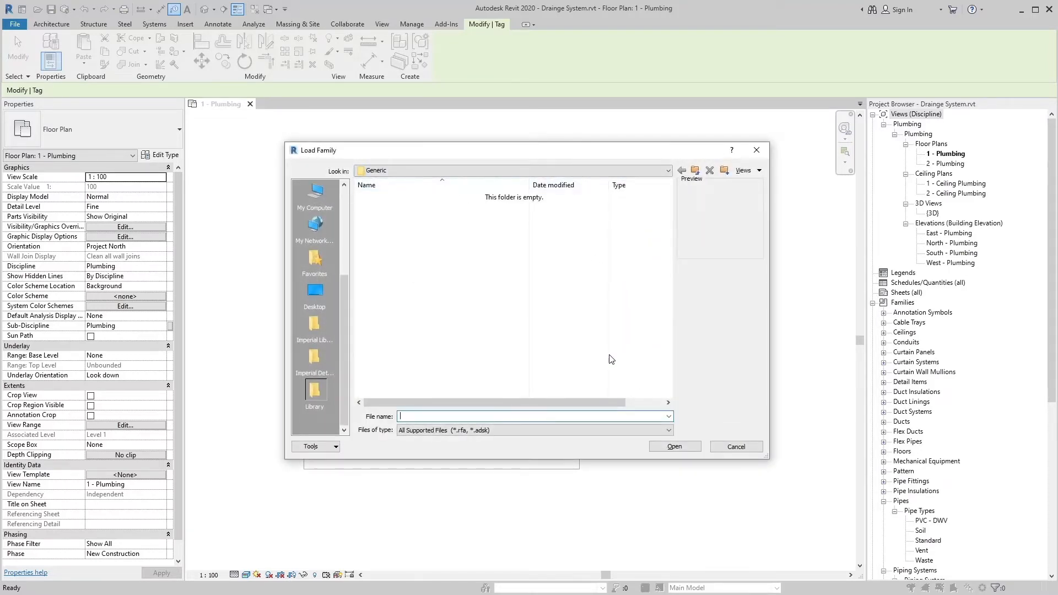
{"action": "left_click", "coordinate": [732, 448]}
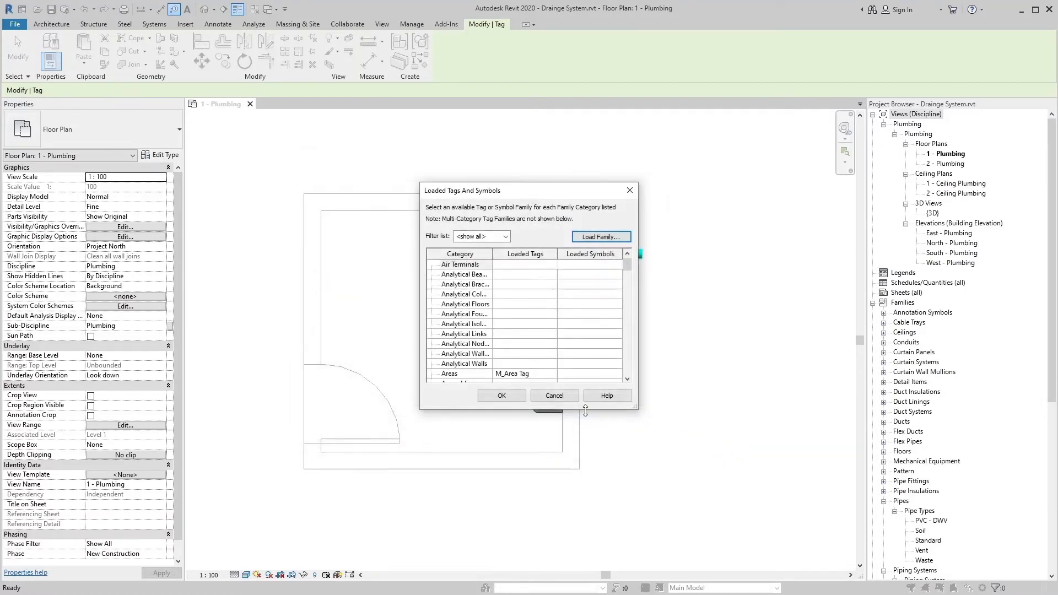
{"action": "left_click", "coordinate": [553, 396]}
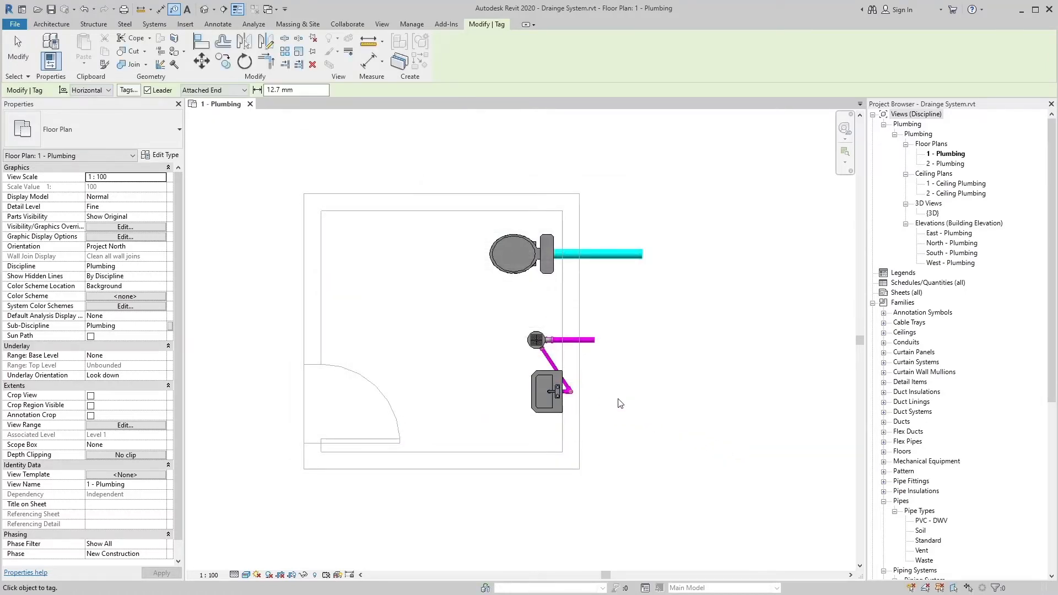
{"action": "key", "text": "Escape"}
{"action": "key", "text": "Escape"}
Tag the toilet's drain pipe by category with a horizontal size tag and attached-end leader, and select the new tag
{"action": "key", "text": "t"}
{"action": "key", "text": "g"}
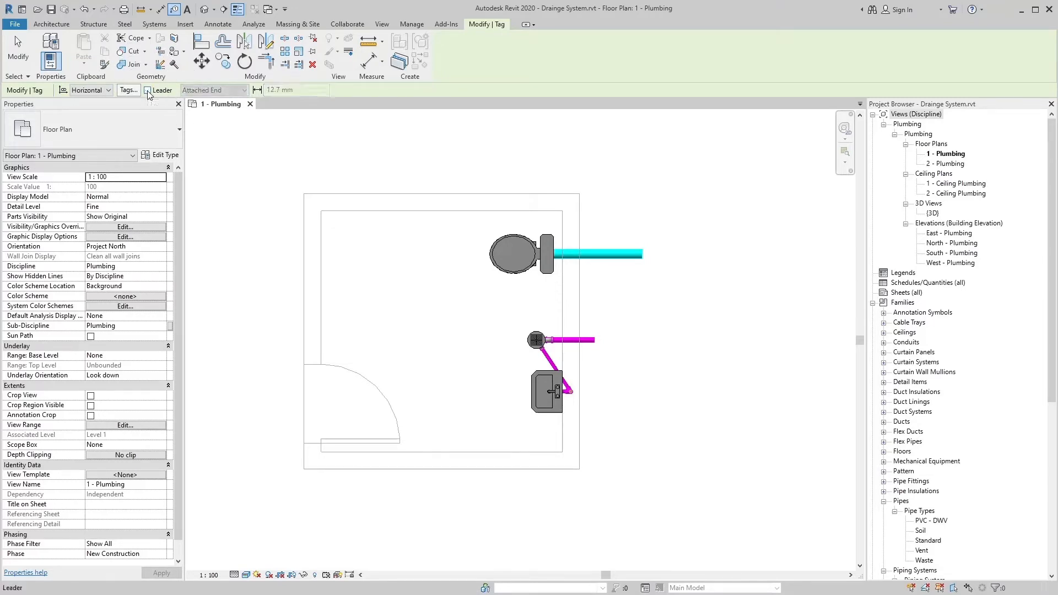
{"action": "left_click", "coordinate": [616, 249]}
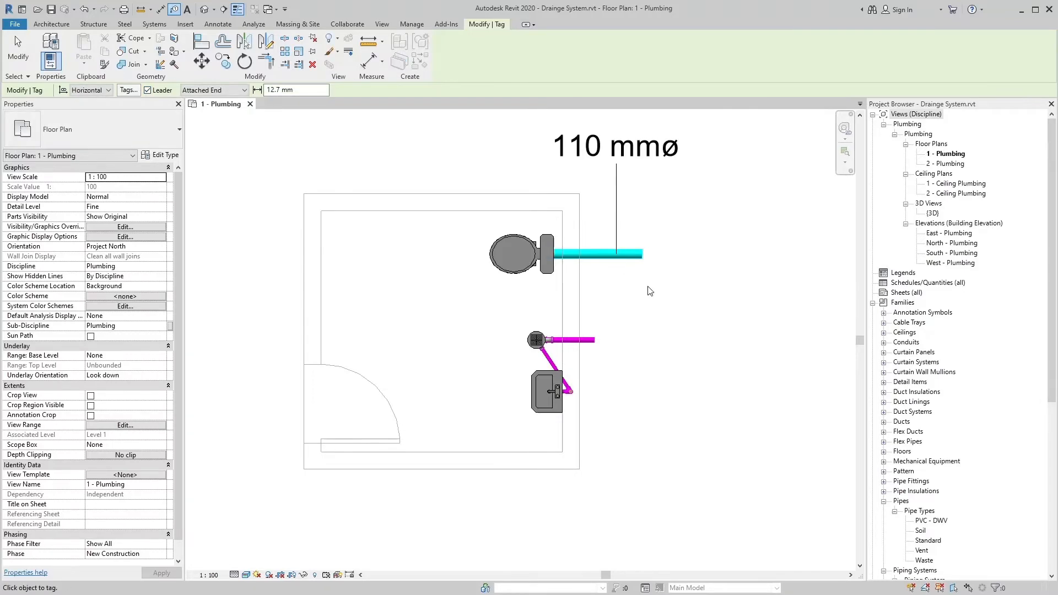
{"action": "key", "text": "Escape"}
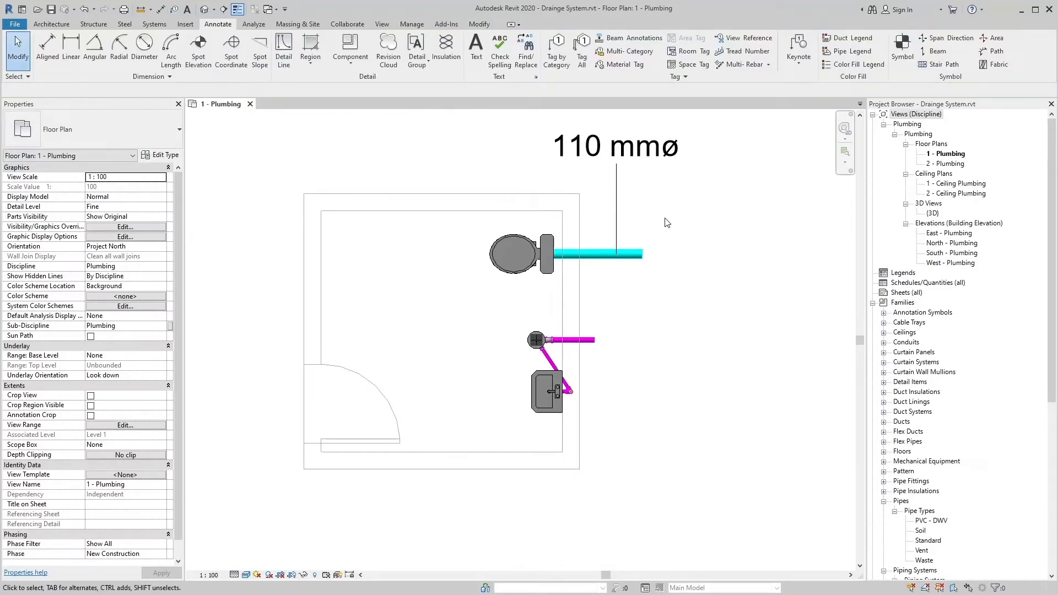
{"action": "left_click", "coordinate": [650, 161]}
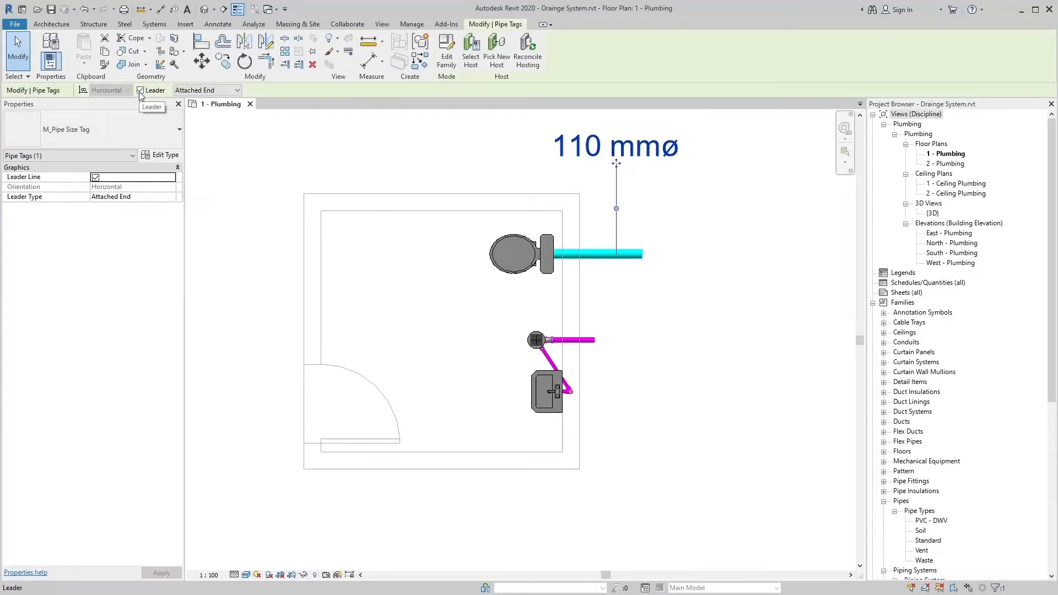
Turn off the leader line of the selected pipe size tag above the toilet's drain pipe and deselect the tag
{"action": "left_click", "coordinate": [140, 90]}
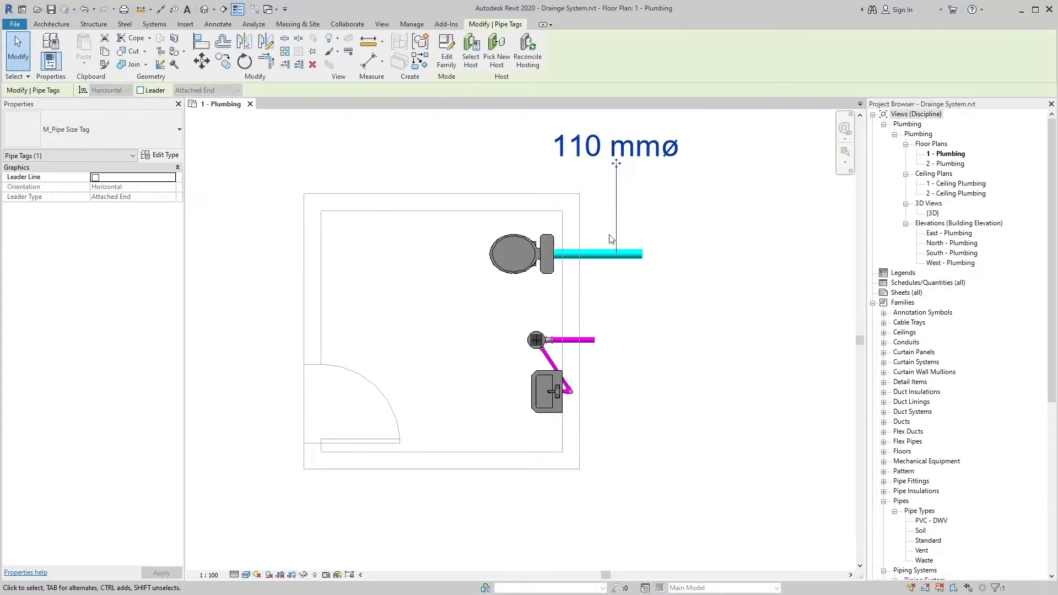
{"action": "left_click", "coordinate": [730, 232]}
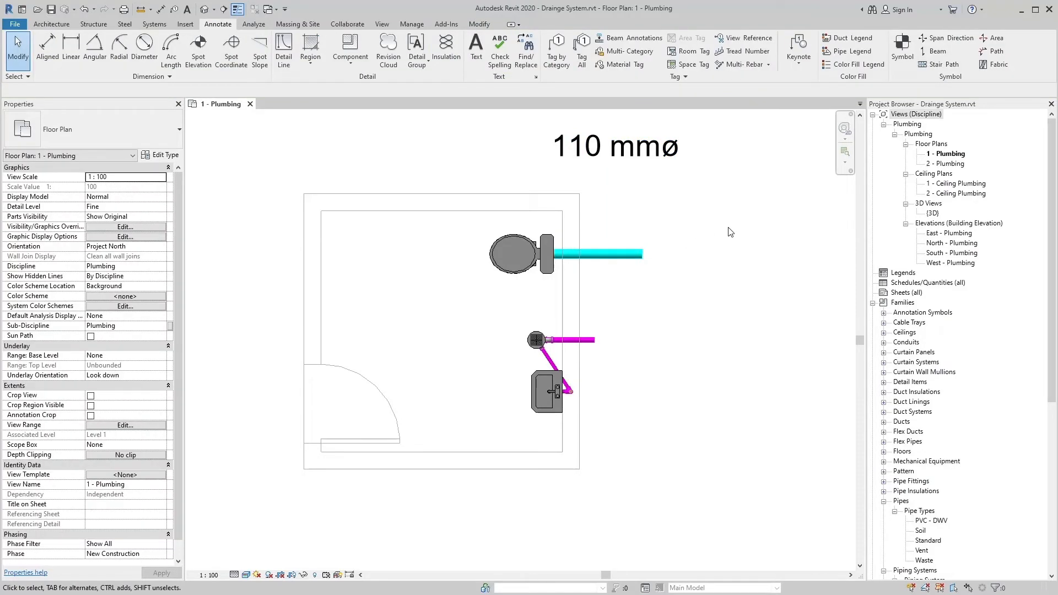
Tag the toilet's drain pipe again with a horizontal size tag and attached-end leader, placing it below the pipe
{"action": "key", "text": "t"}
{"action": "key", "text": "g"}
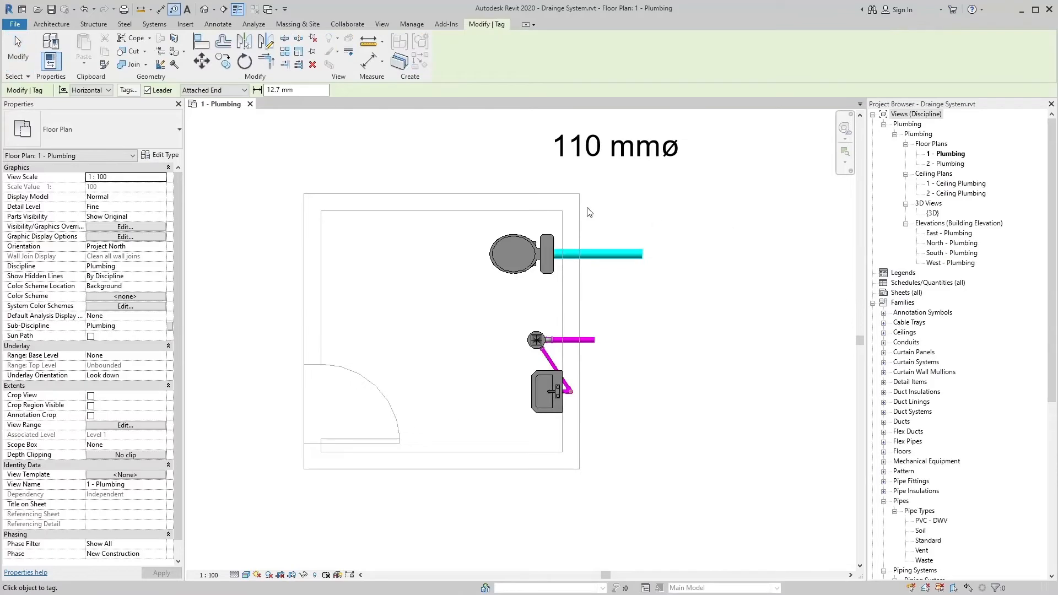
{"action": "left_click", "coordinate": [244, 90]}
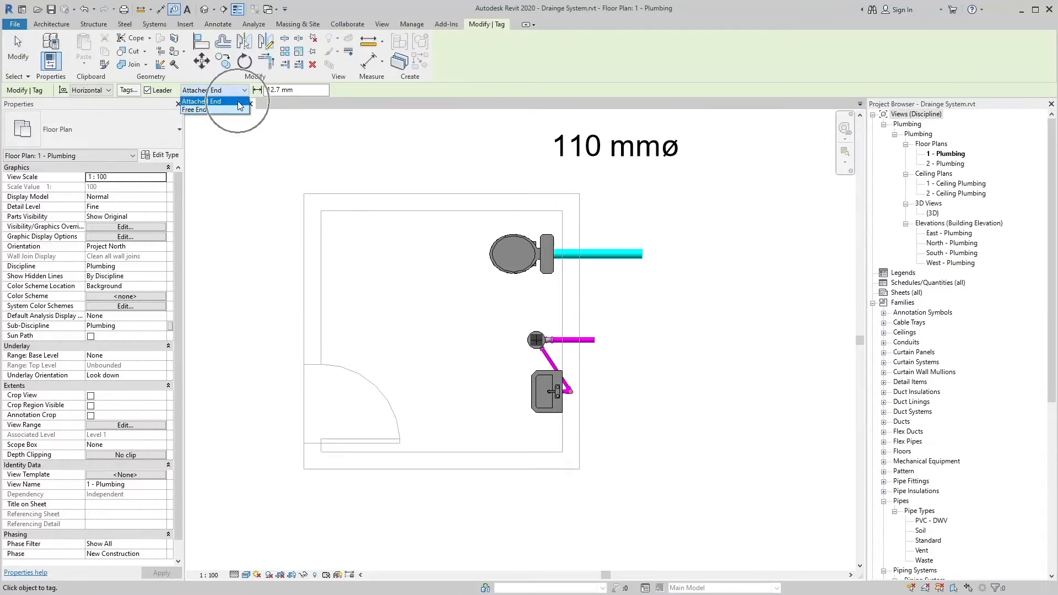
{"action": "left_click", "coordinate": [240, 110]}
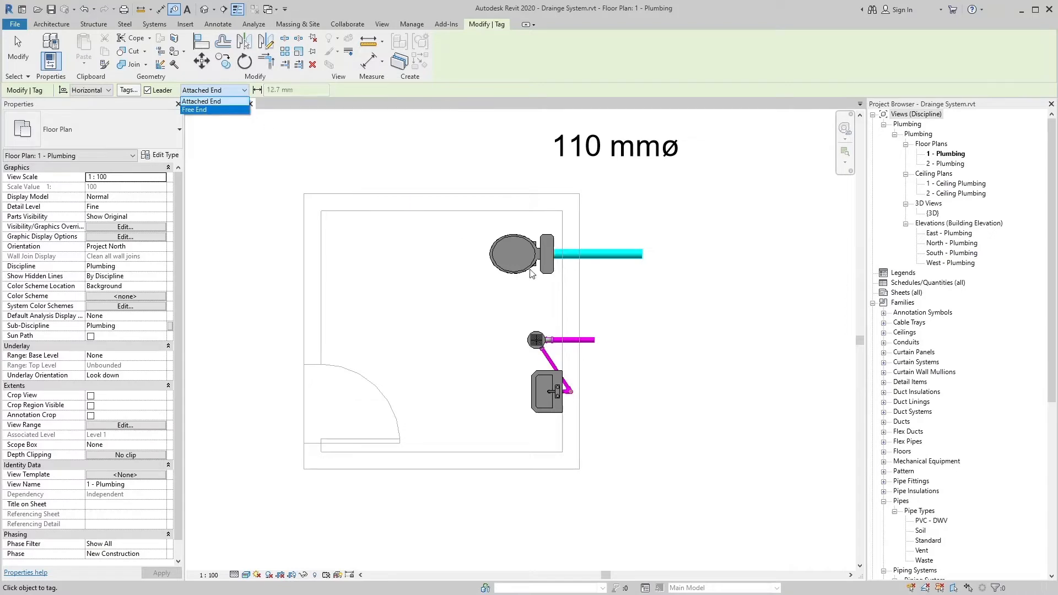
{"action": "left_click", "coordinate": [627, 261]}
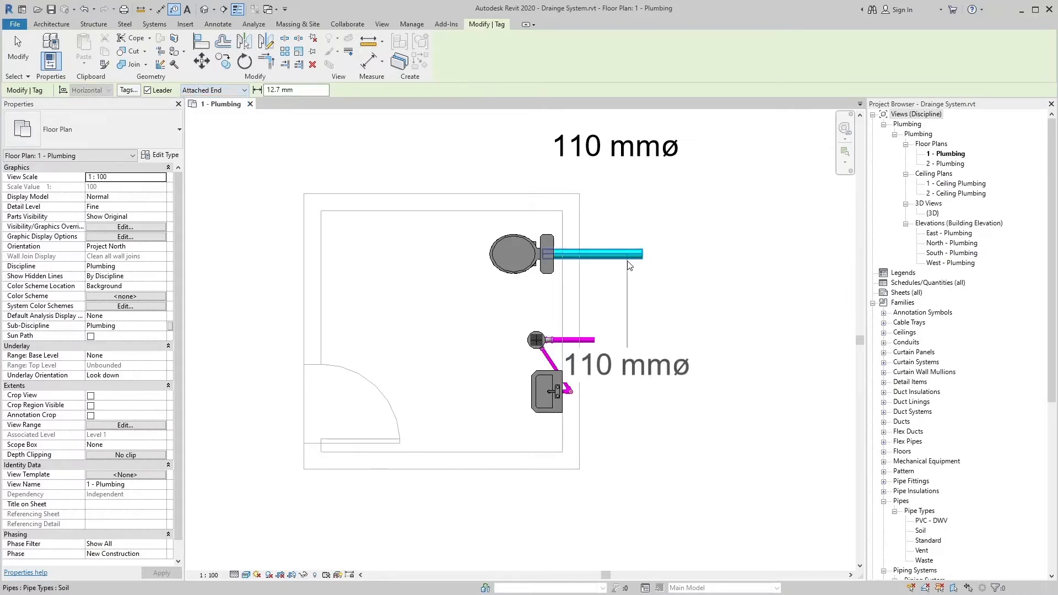
{"action": "left_click", "coordinate": [630, 261]}
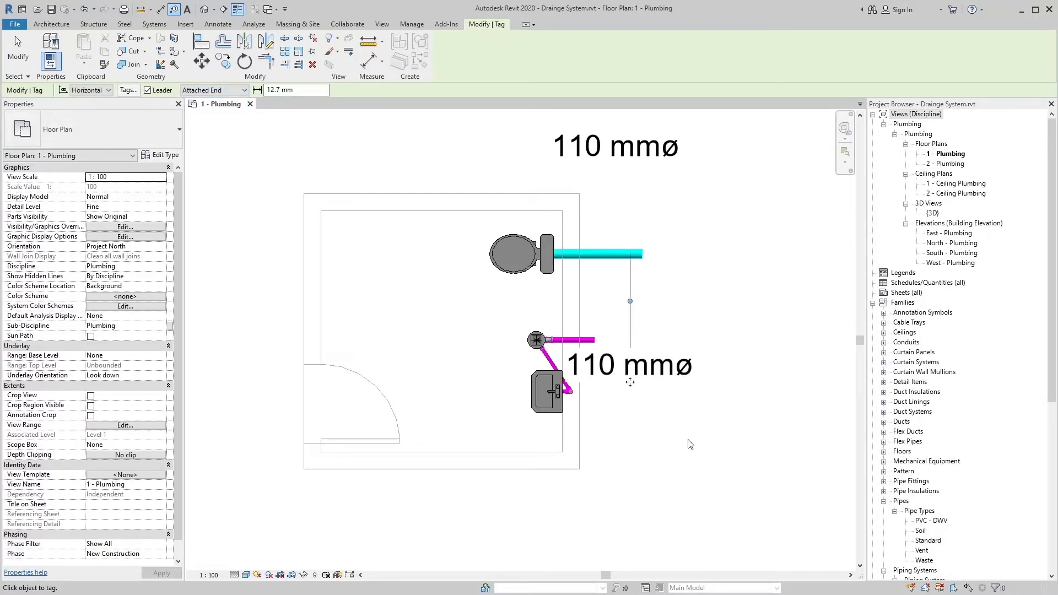
{"action": "key", "text": "Escape"}
Move the lower tag to the right, clear of the sink piping, and bend its leader into a right-angle elbow
{"action": "left_click", "coordinate": [664, 375]}
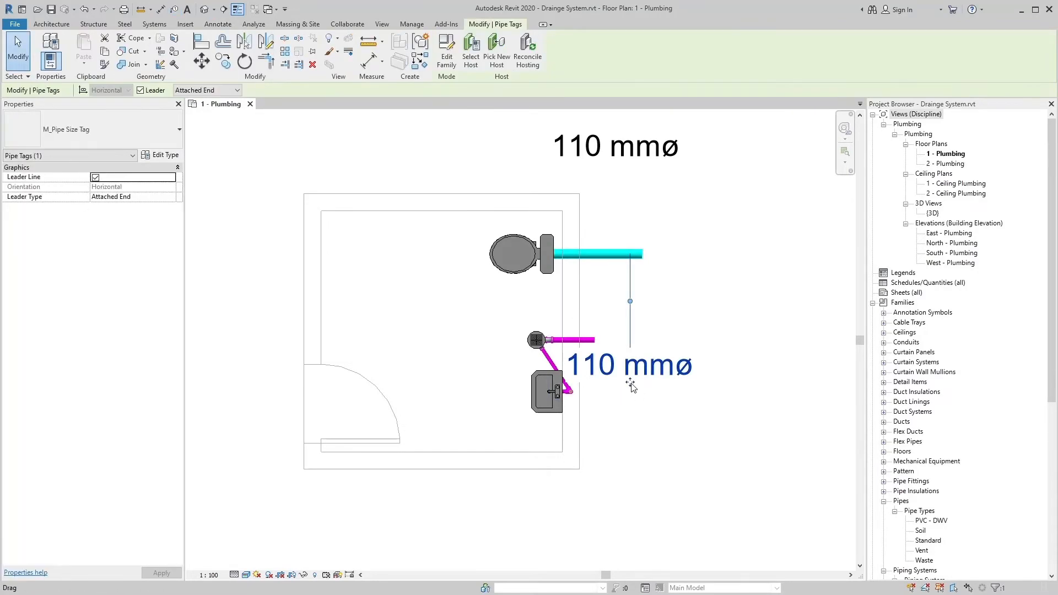
{"action": "left_click_drag", "start_coordinate": [633, 383], "coordinate": [751, 383]}
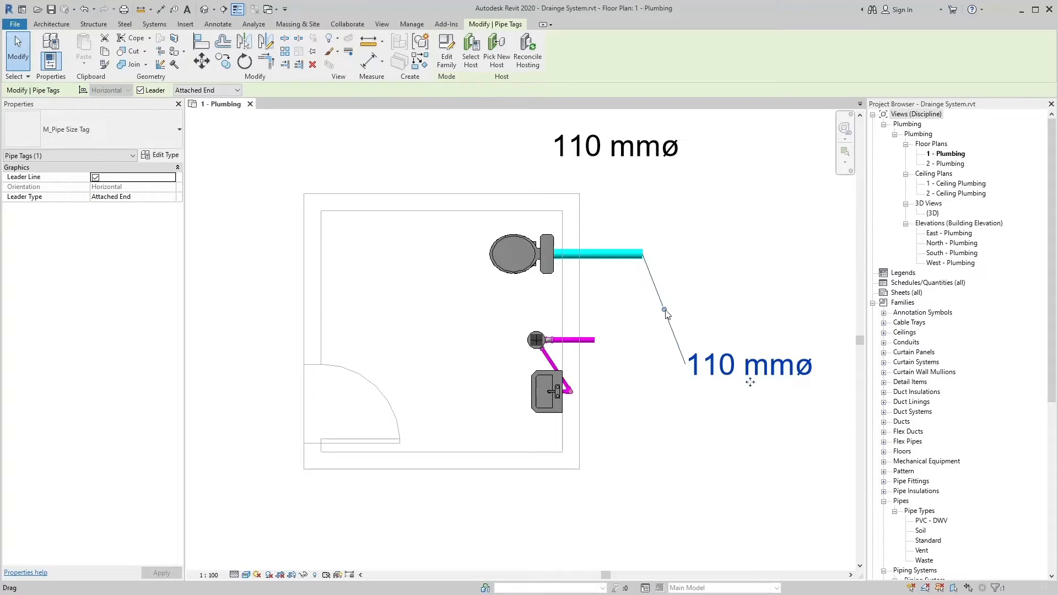
{"action": "left_click_drag", "start_coordinate": [665, 311], "coordinate": [622, 366]}
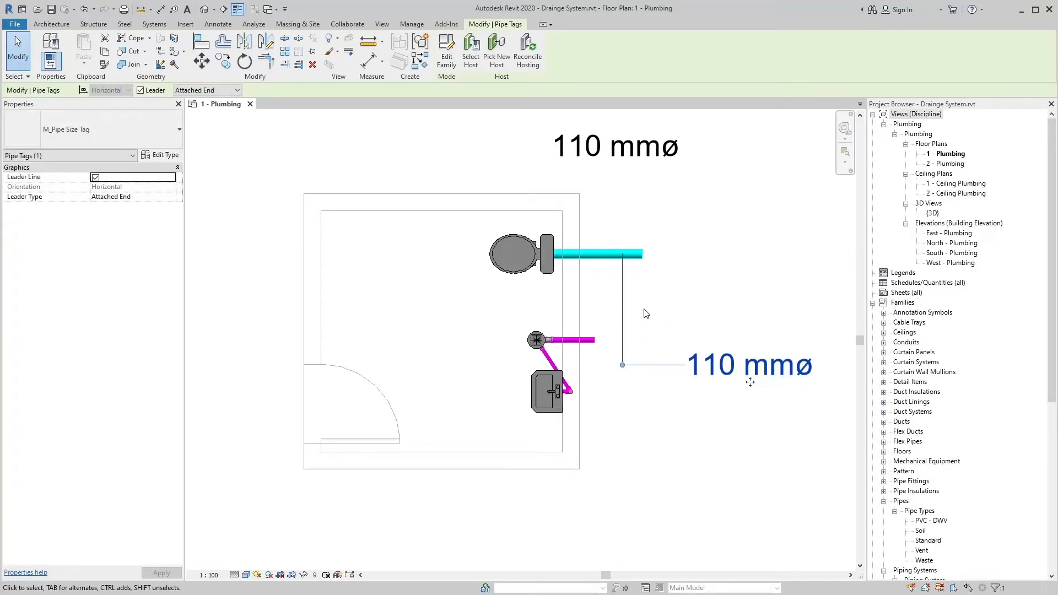
{"action": "left_click", "coordinate": [675, 398]}
Tag the toilet's drain pipe with a Free End leader, placing the leader start, elbow and tag text below the existing lower tag
{"action": "middle_click_drag", "start_coordinate": [682, 447], "coordinate": [597, 445]}
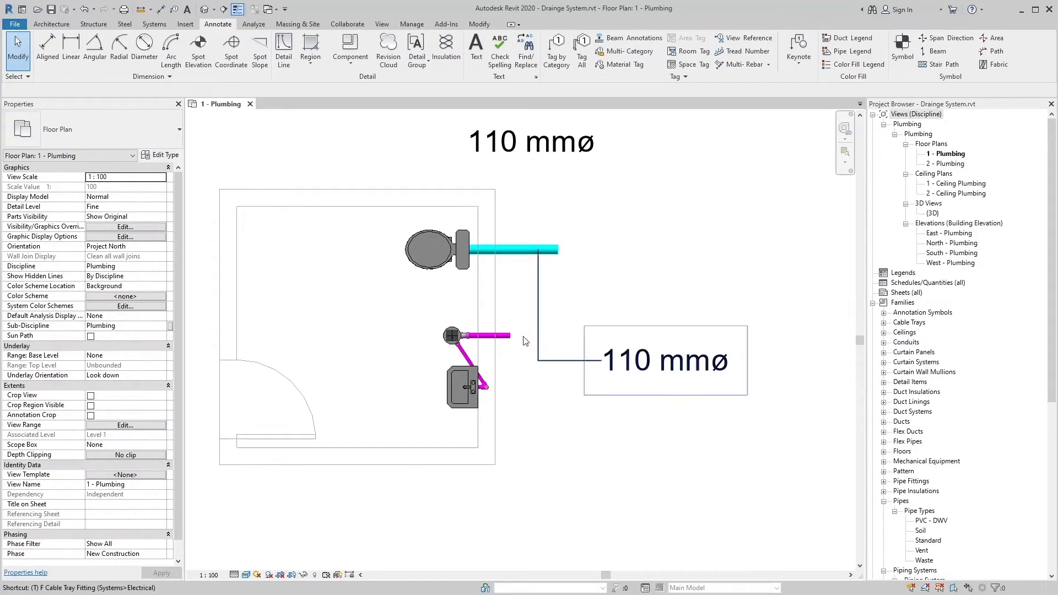
{"action": "key", "text": "t"}
{"action": "key", "text": "g"}
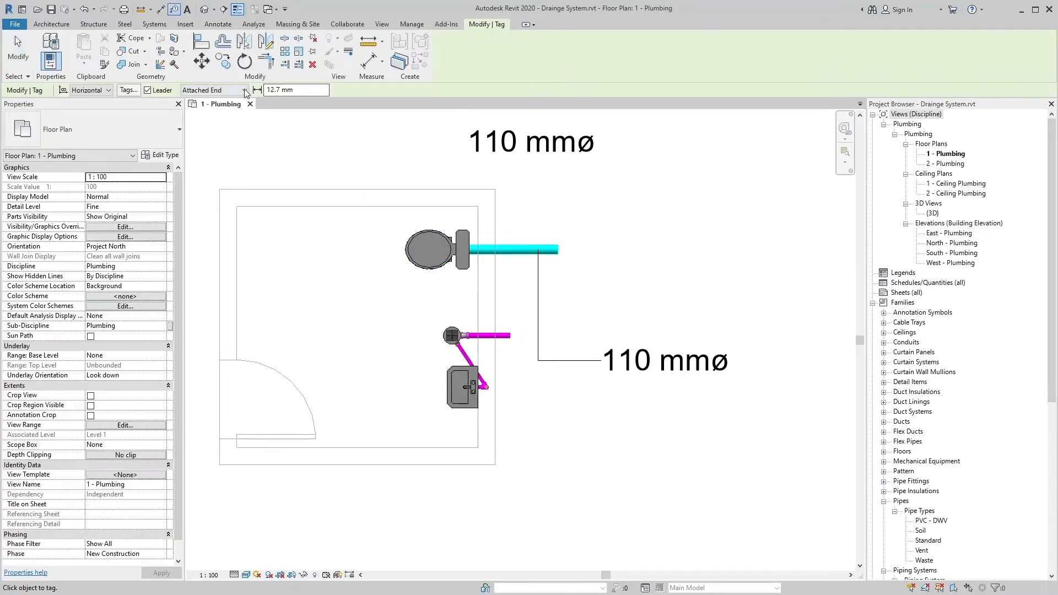
{"action": "left_click", "coordinate": [244, 90]}
{"action": "left_click", "coordinate": [237, 110]}
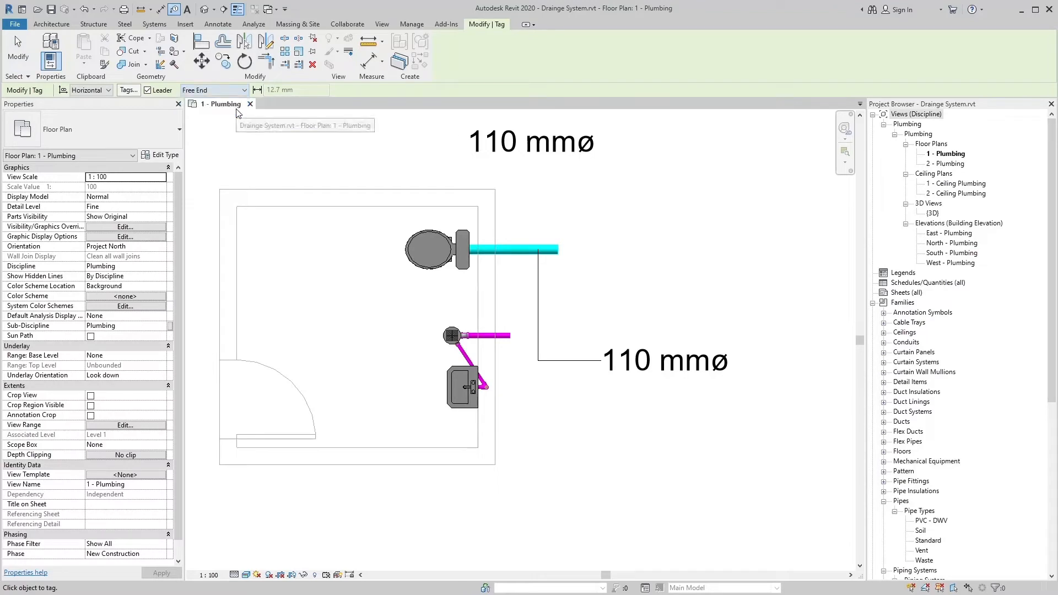
{"action": "left_click", "coordinate": [518, 261]}
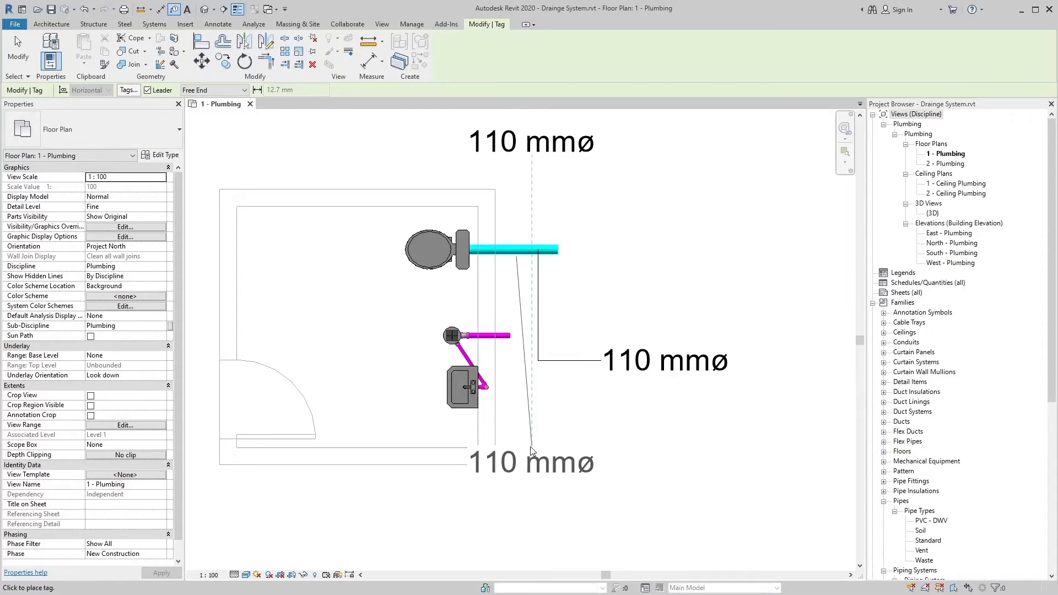
{"action": "left_click", "coordinate": [531, 448]}
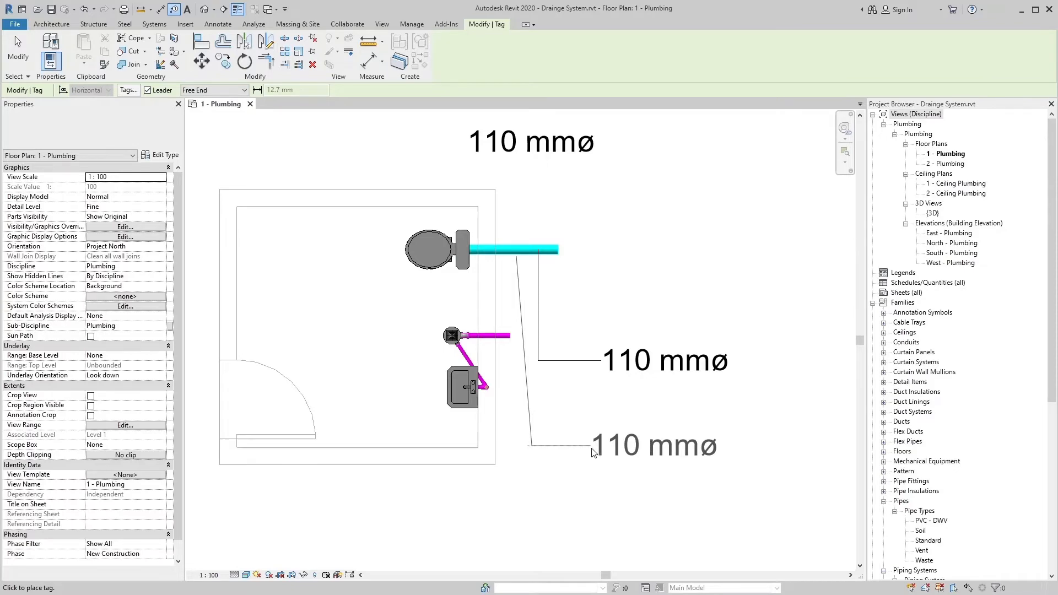
{"action": "left_click", "coordinate": [596, 453]}
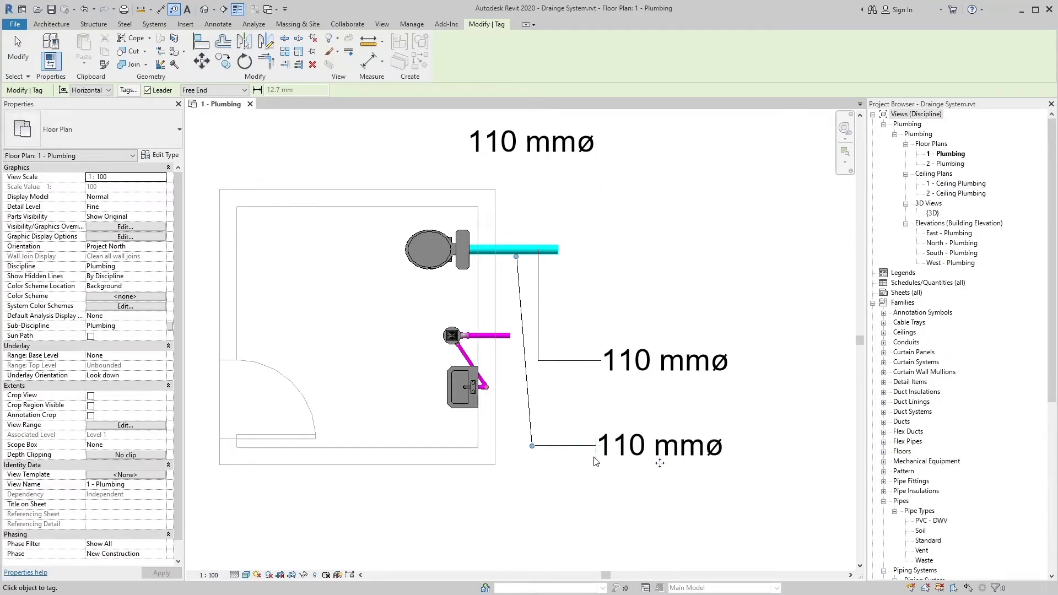
{"action": "key", "text": "Escape"}
{"action": "key", "text": "Escape"}
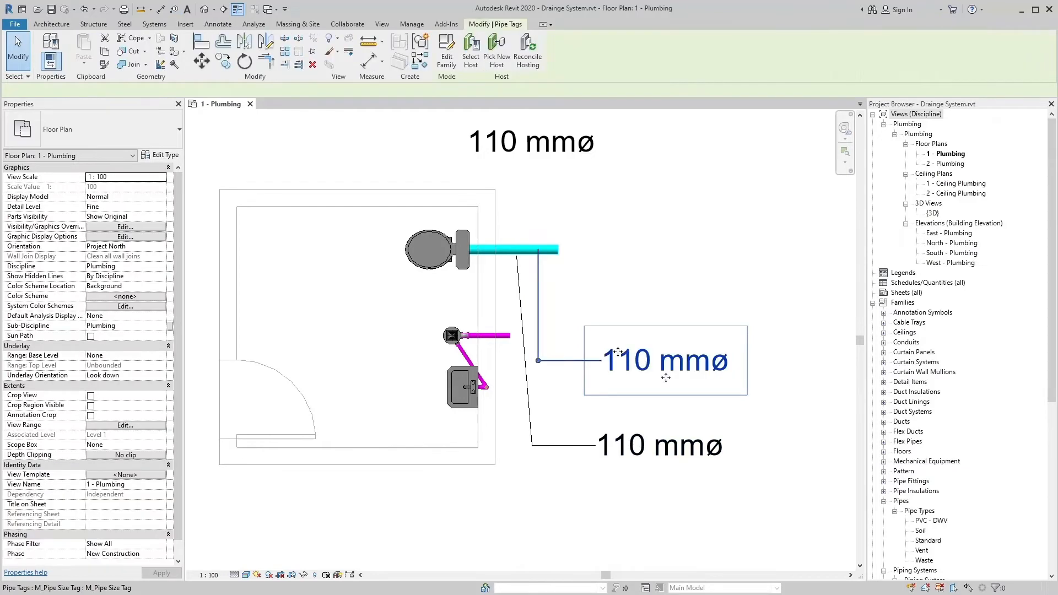
Shift the elbow of the attached-end tag's leader slightly to the right along the toilet's drain pipe
{"action": "left_click", "coordinate": [643, 359]}
{"action": "left_click_drag", "start_coordinate": [539, 361], "coordinate": [545, 361]}
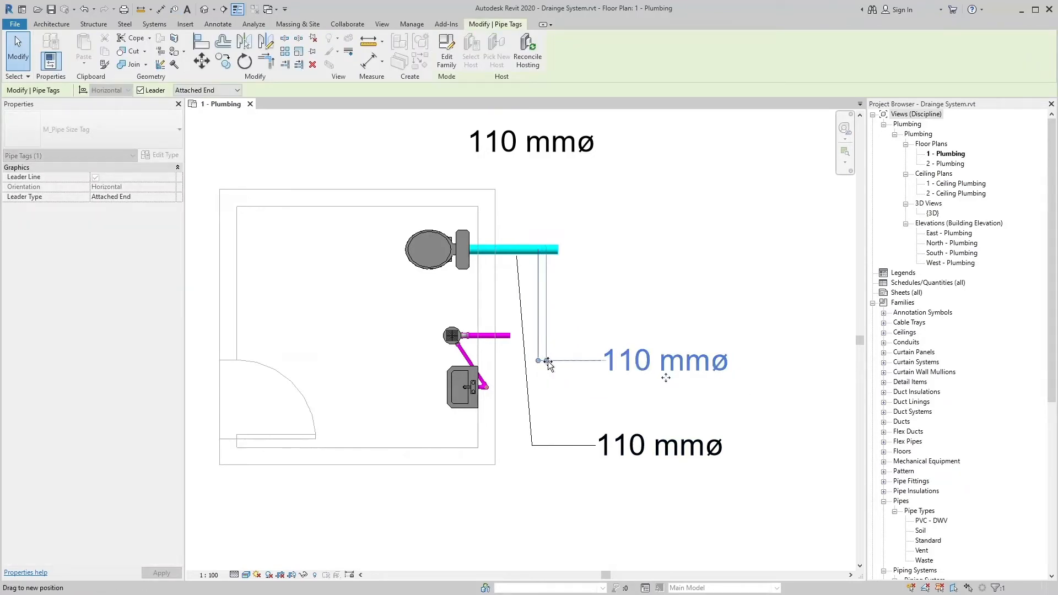
{"action": "left_click", "coordinate": [555, 387]}
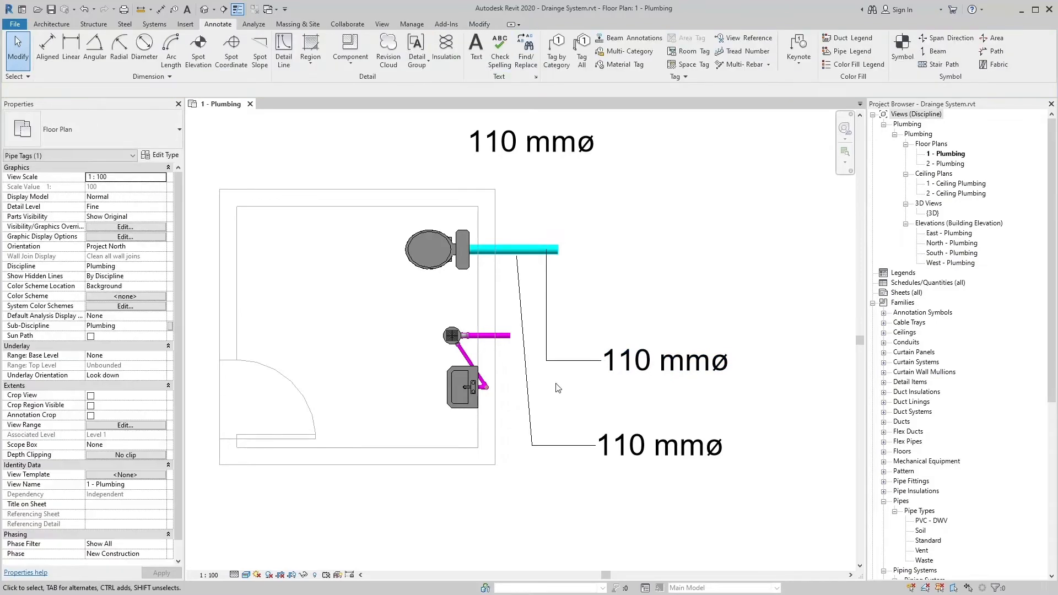
Shift the free-end leader's elbow right to line up with the leader above, and move its free end slightly right
{"action": "left_click", "coordinate": [608, 442]}
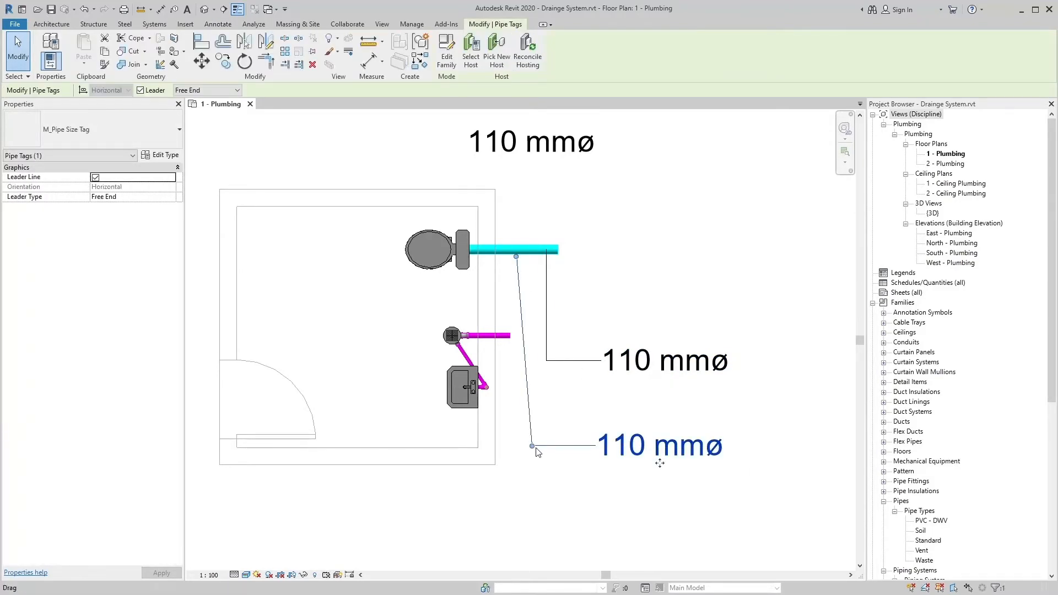
{"action": "left_click_drag", "start_coordinate": [536, 449], "coordinate": [546, 445]}
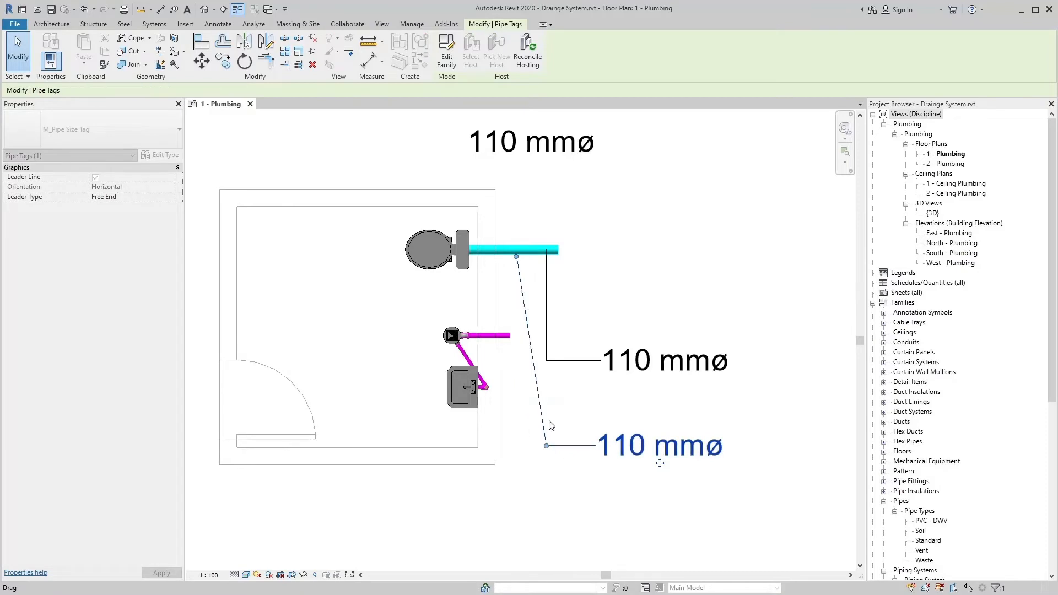
{"action": "left_click_drag", "start_coordinate": [516, 257], "coordinate": [522, 257]}
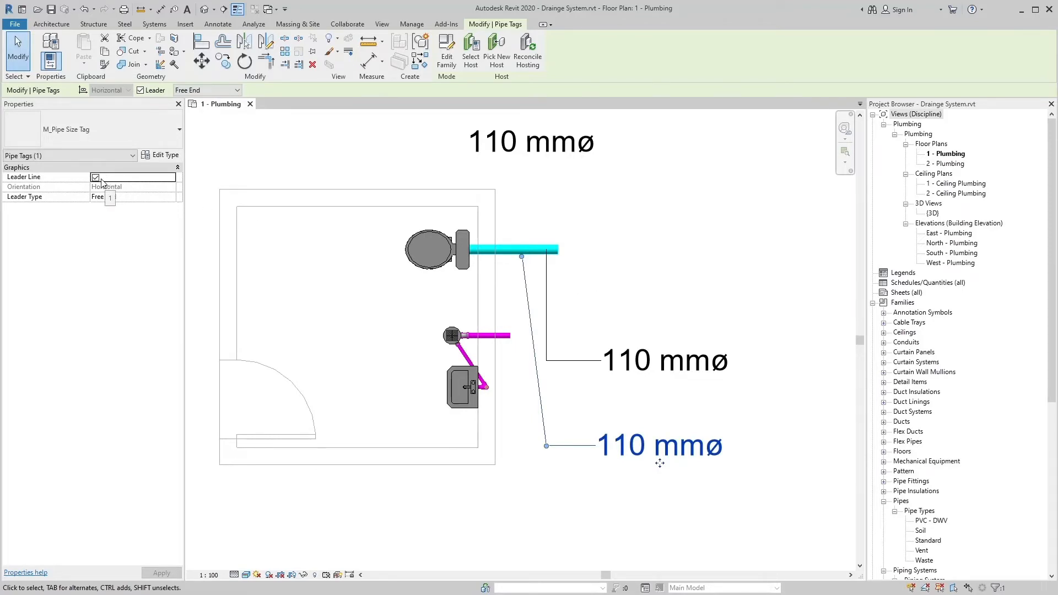
View the Leader Type options available for the selected free-end pipe size tag
{"action": "key", "text": "ctrl"}
{"action": "left_click", "coordinate": [142, 198]}
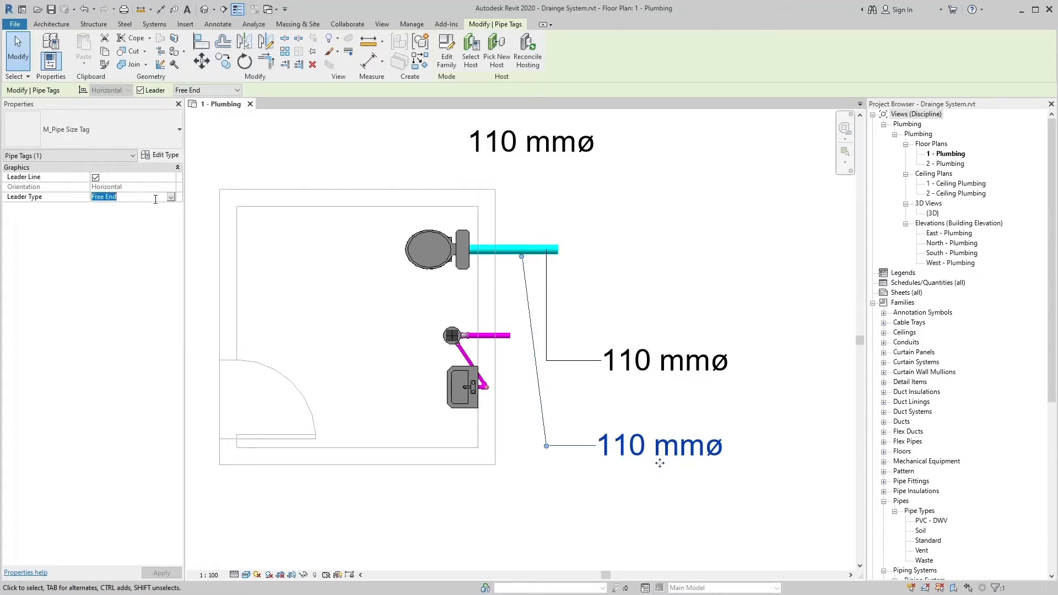
{"action": "left_click", "coordinate": [170, 198]}
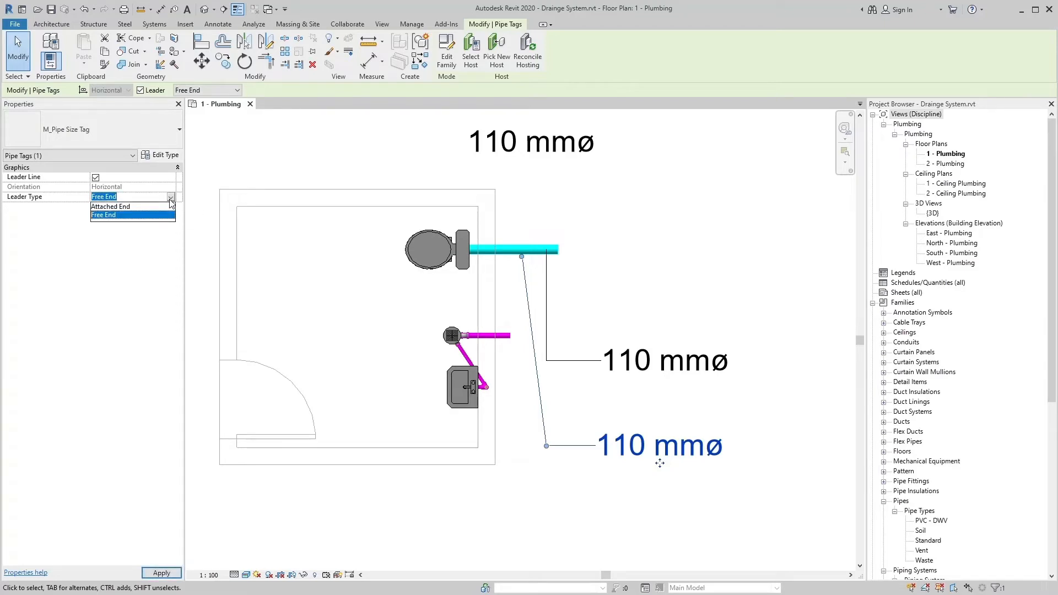
{"action": "left_click", "coordinate": [171, 200]}
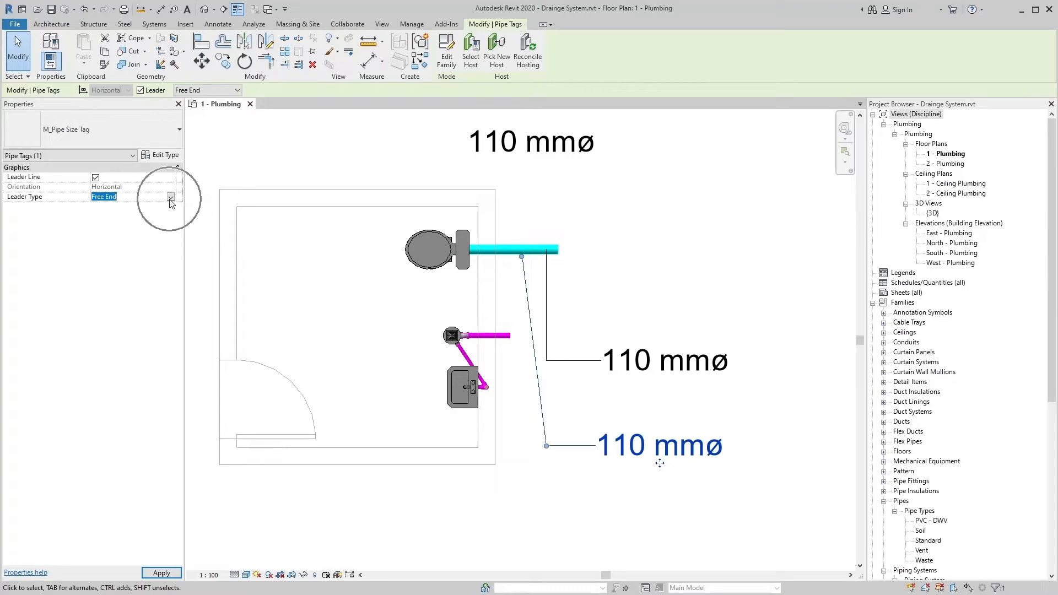
Set the M_Pipe Size Tag type's Leader Arrowhead to Arrow Filled 15 Degree, apply it, and deselect the tag
{"action": "left_click", "coordinate": [164, 156]}
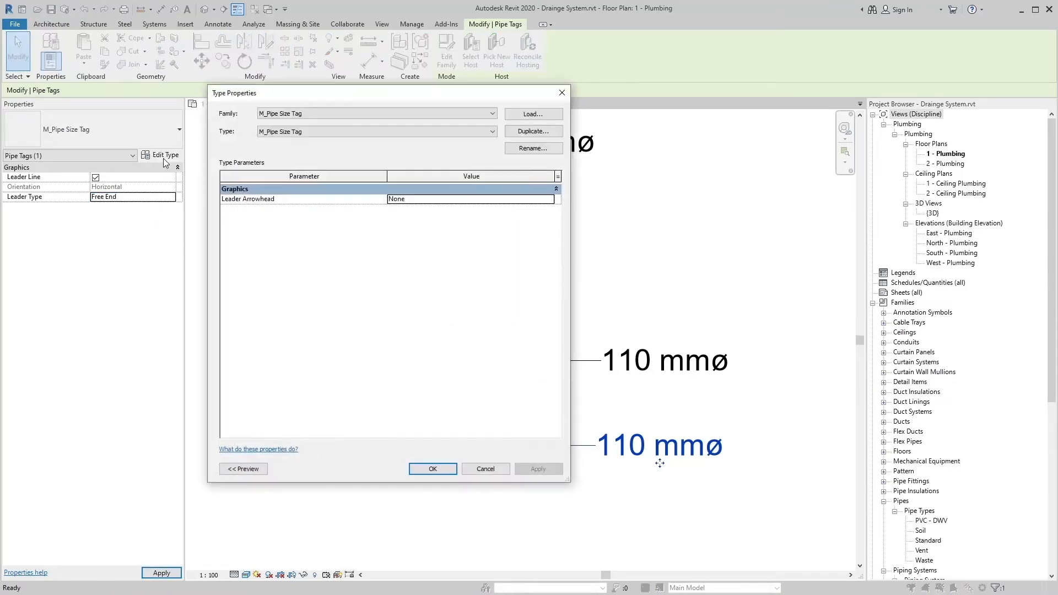
{"action": "left_click", "coordinate": [272, 205]}
{"action": "left_click", "coordinate": [438, 201]}
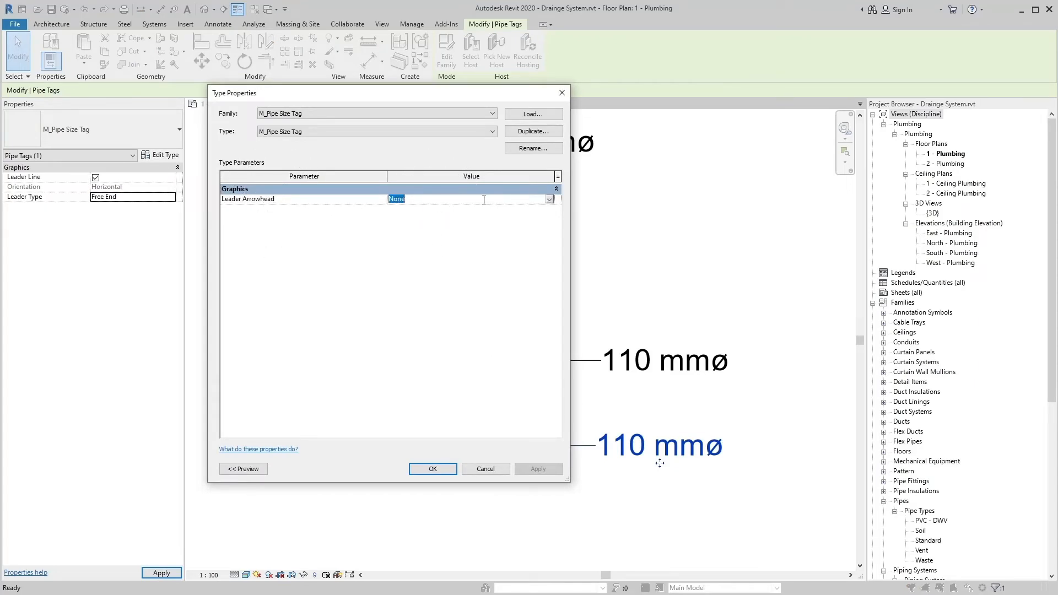
{"action": "left_click", "coordinate": [550, 200]}
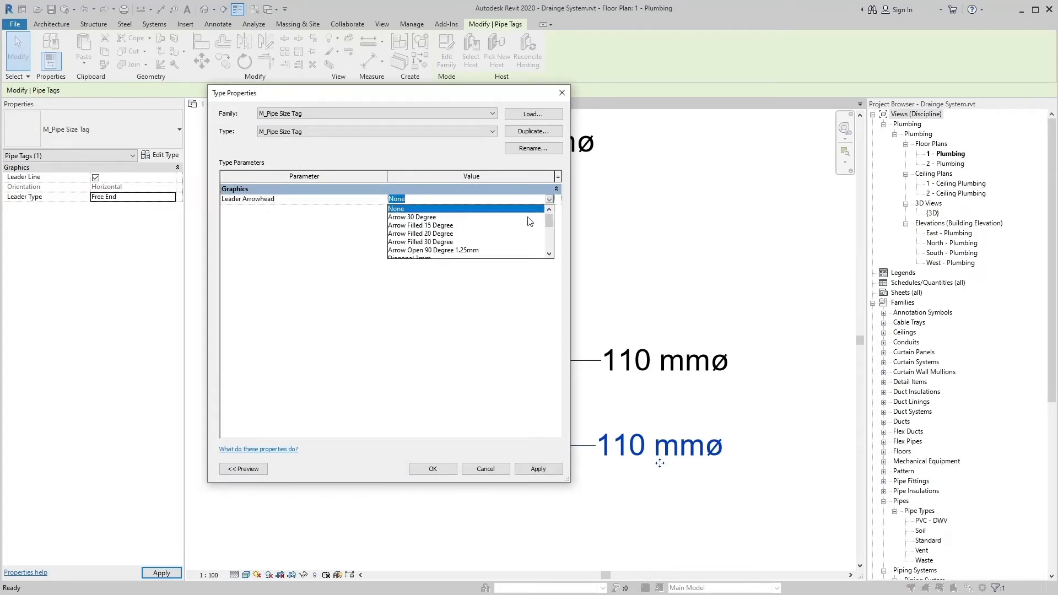
{"action": "scroll", "coordinate": [529, 221], "scroll_direction": "down", "scroll_amount": 5}
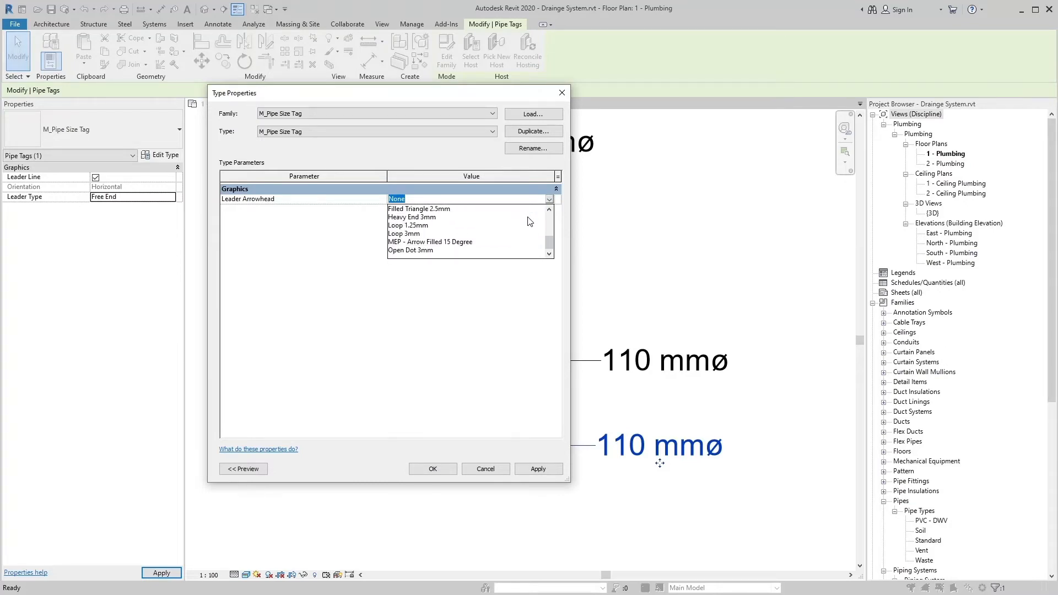
{"action": "scroll", "coordinate": [528, 247], "scroll_direction": "up", "scroll_amount": 5}
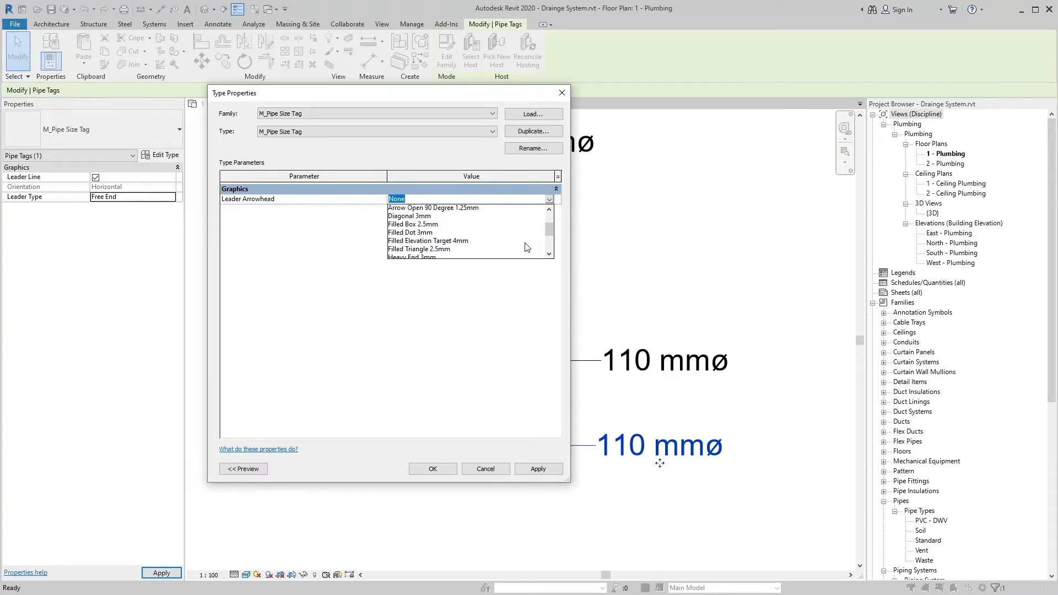
{"action": "left_click", "coordinate": [440, 225]}
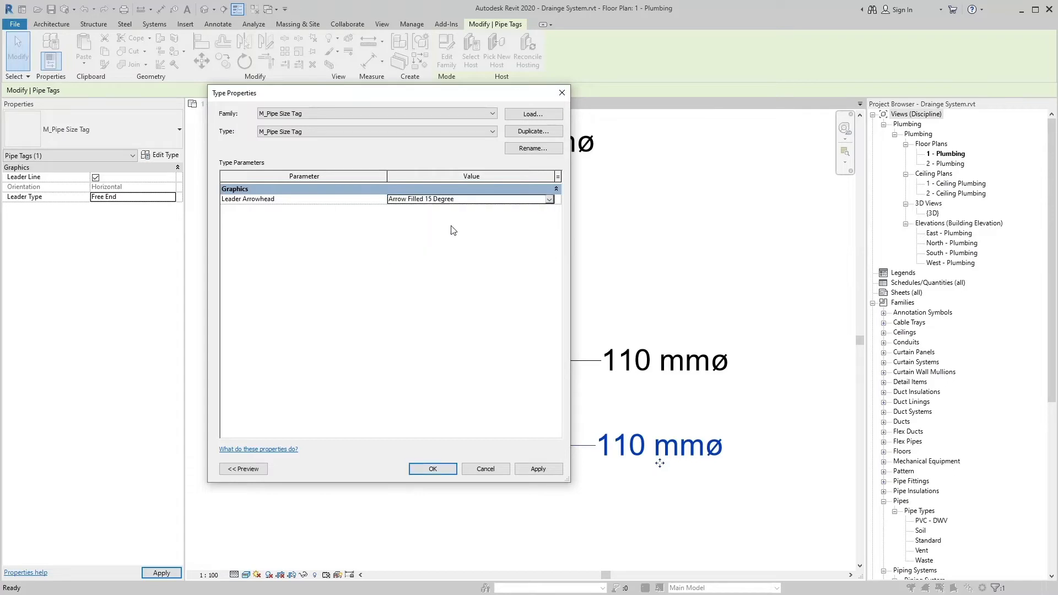
{"action": "left_click", "coordinate": [546, 471]}
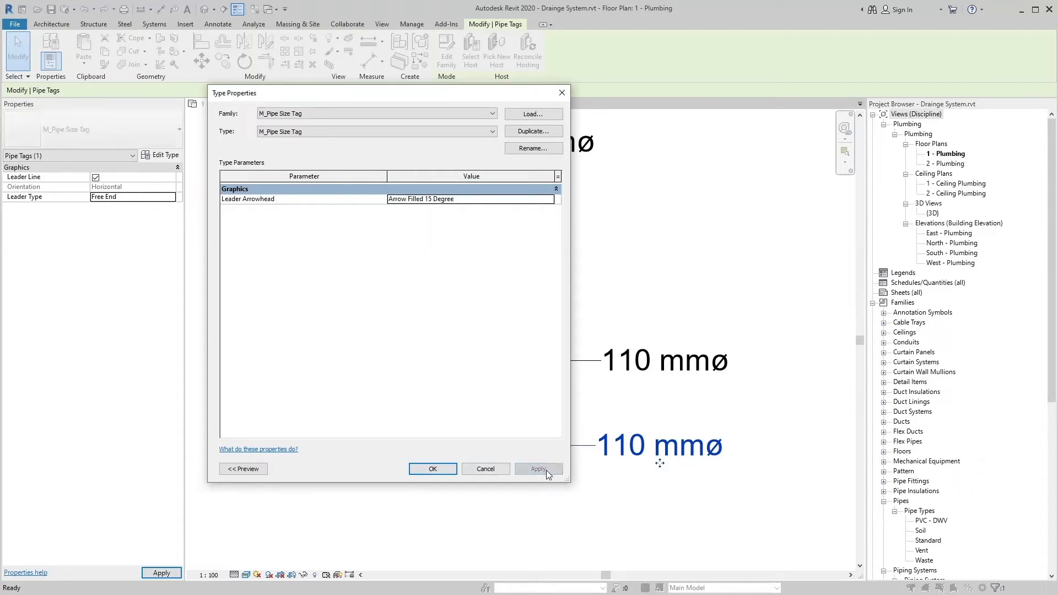
{"action": "left_click", "coordinate": [433, 469]}
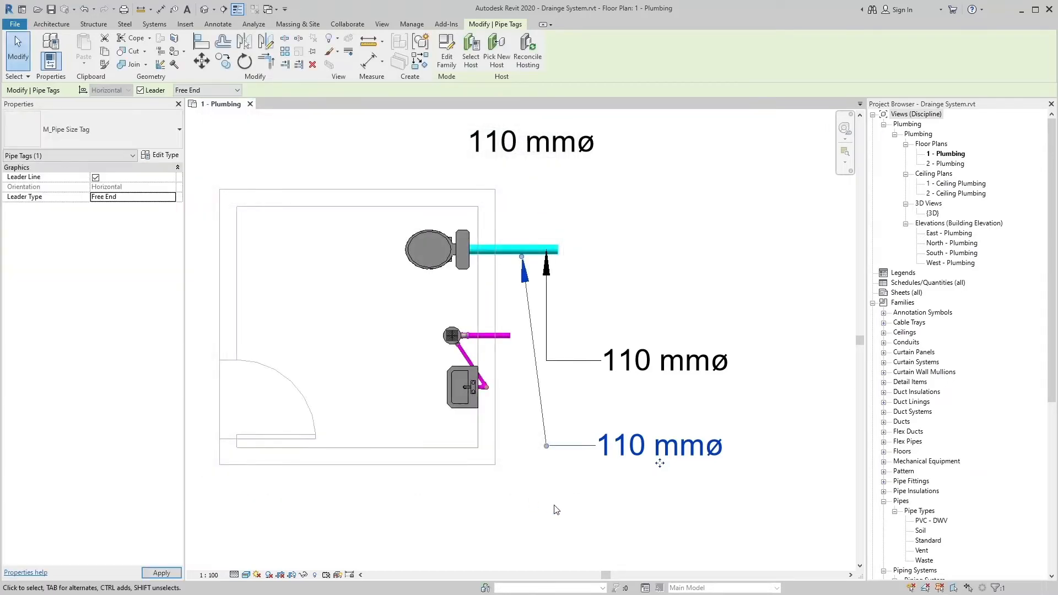
{"action": "key", "text": "Escape"}
{"action": "left_click", "coordinate": [566, 287]}
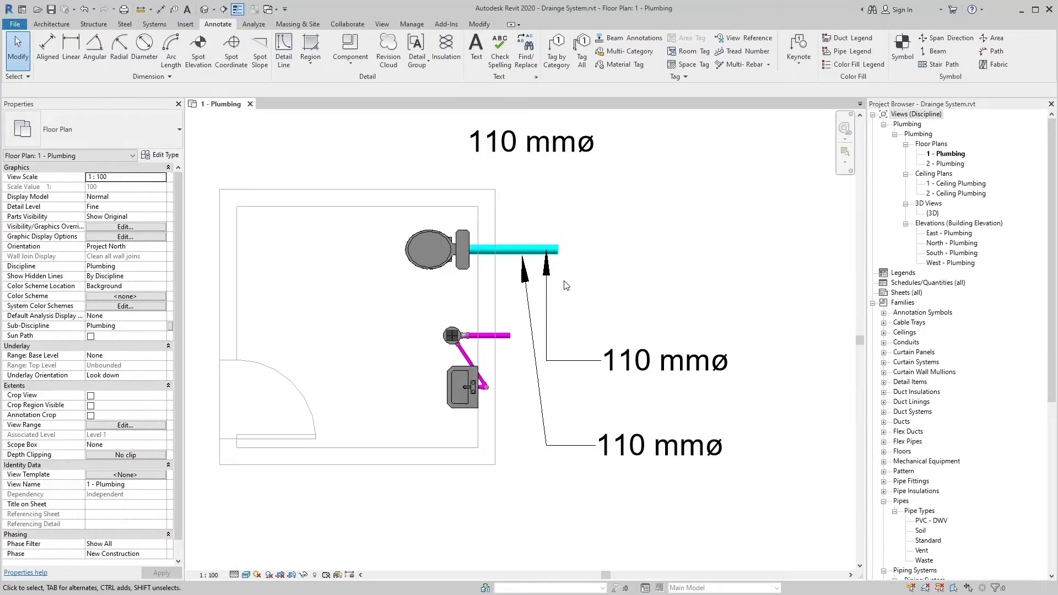
{"action": "scroll", "coordinate": [566, 287], "scroll_direction": "down", "scroll_amount": 2}
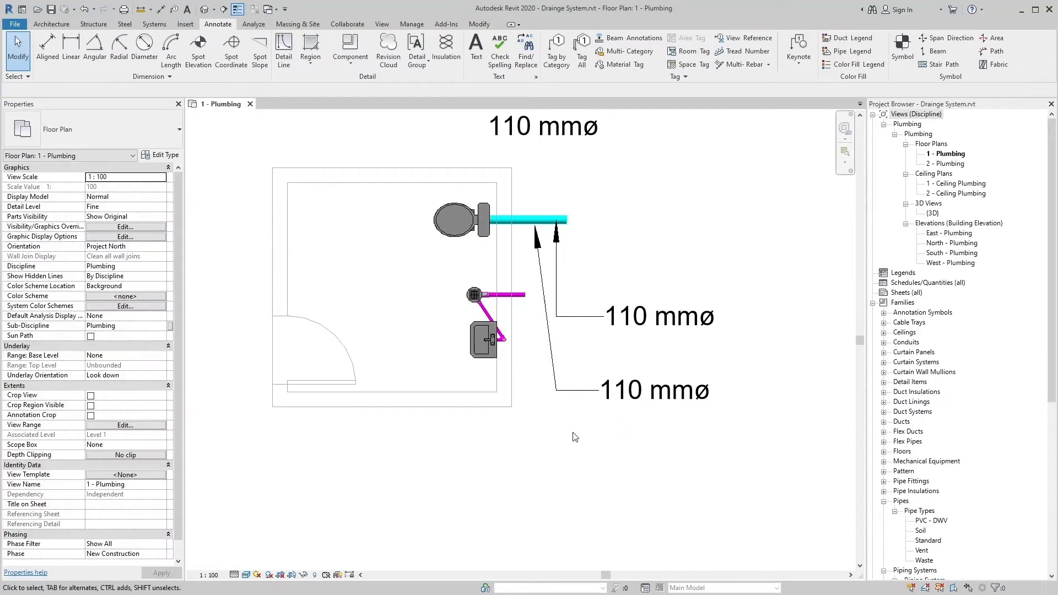
Place a pipe size tag with a free-end leader on the floor drain's outlet pipe, below the existing tags
{"action": "key", "text": "t"}
{"action": "key", "text": "g"}
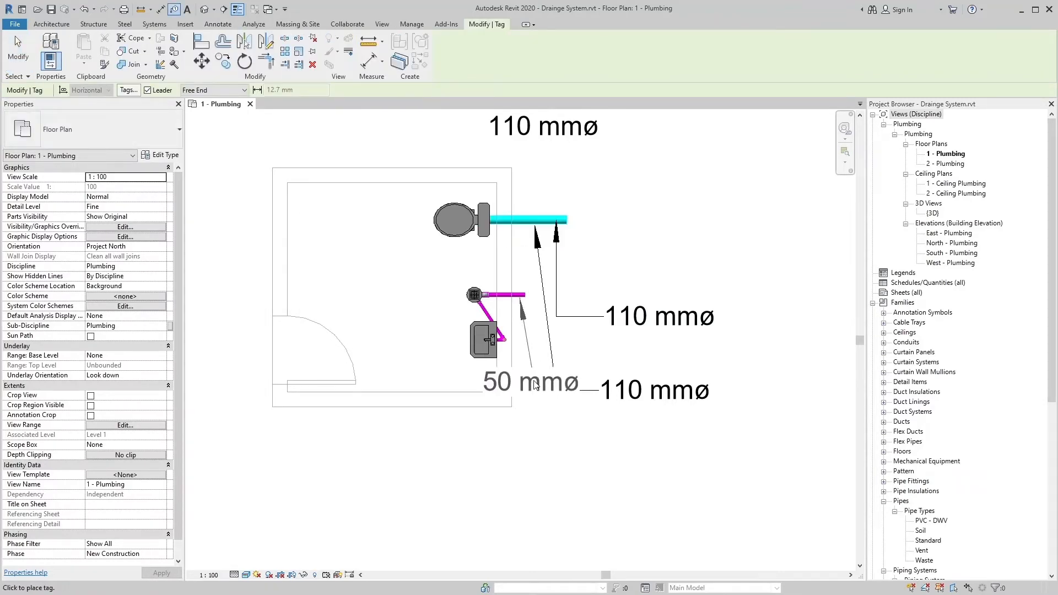
{"action": "left_click", "coordinate": [541, 475]}
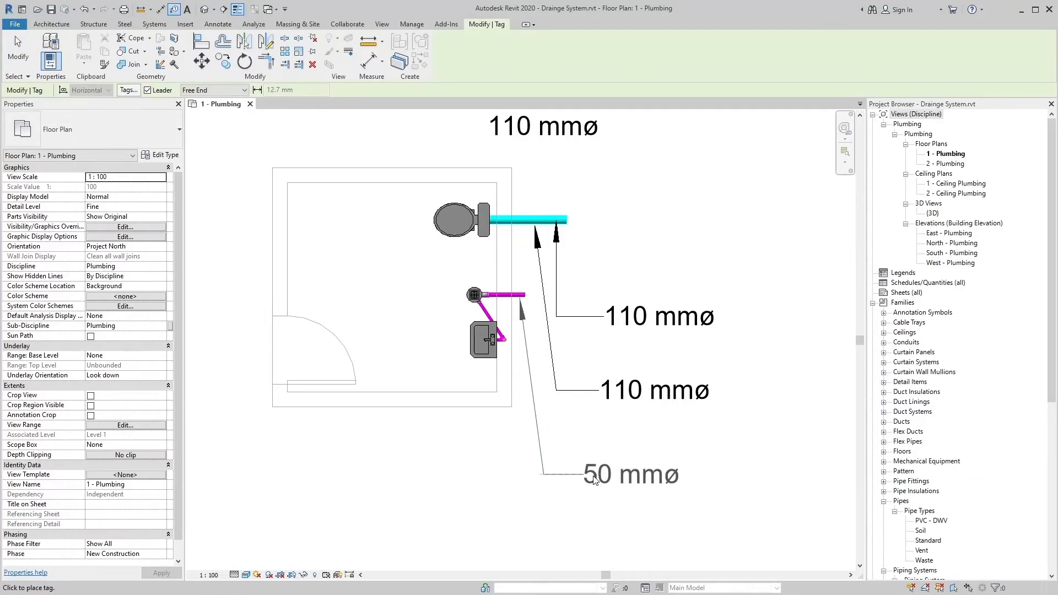
{"action": "left_click", "coordinate": [609, 476]}
{"action": "key", "text": "Escape"}
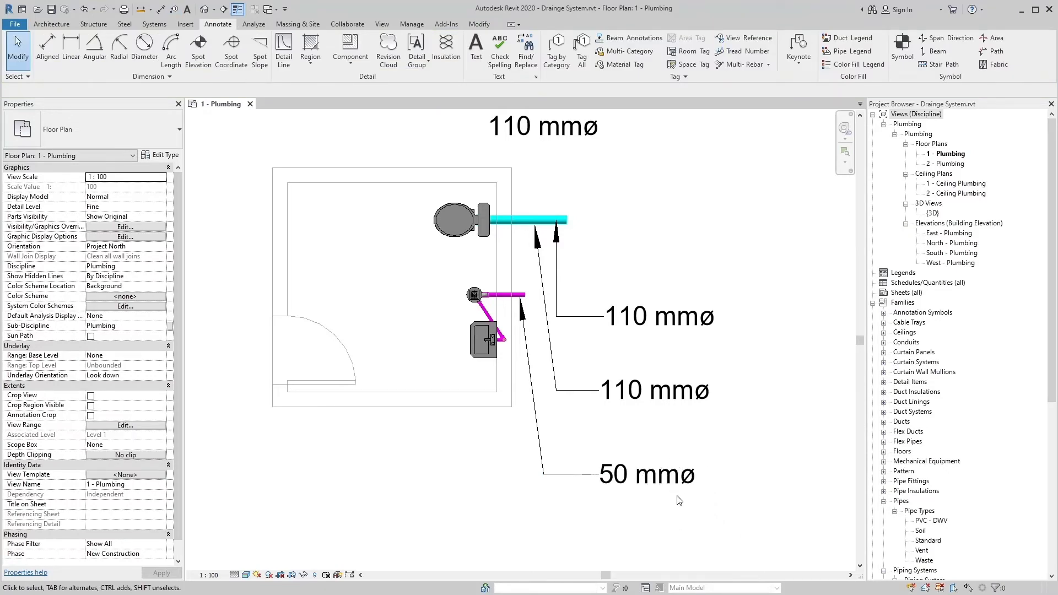
In the mechanical Pipe Settings, clear the Pipe Size Suffix and set the Pipe Size Prefix to ø
{"action": "key", "text": "ctrl"}
{"action": "left_click", "coordinate": [154, 24]}
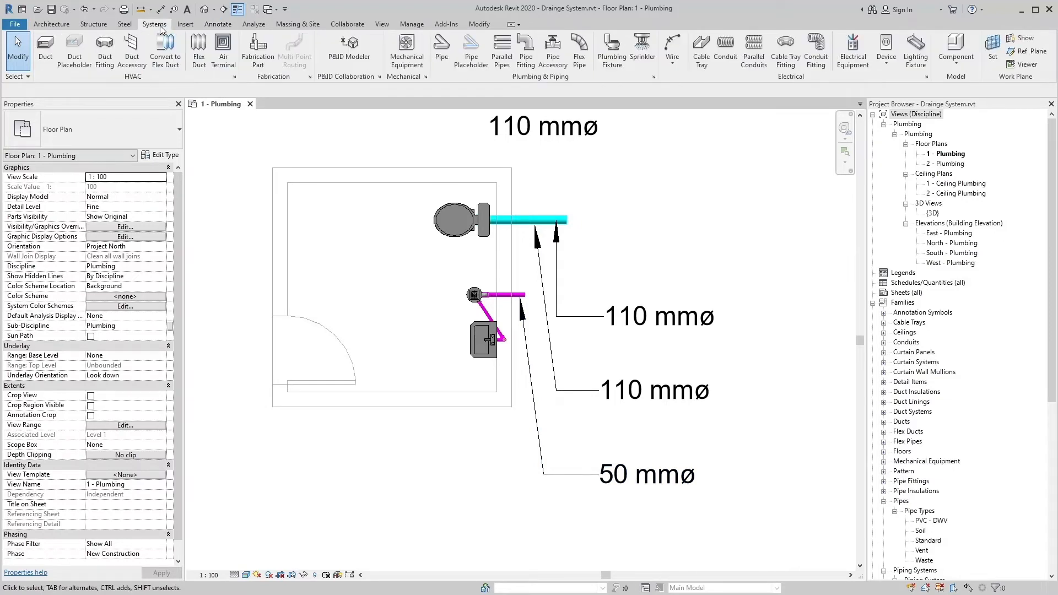
{"action": "left_click", "coordinate": [654, 79]}
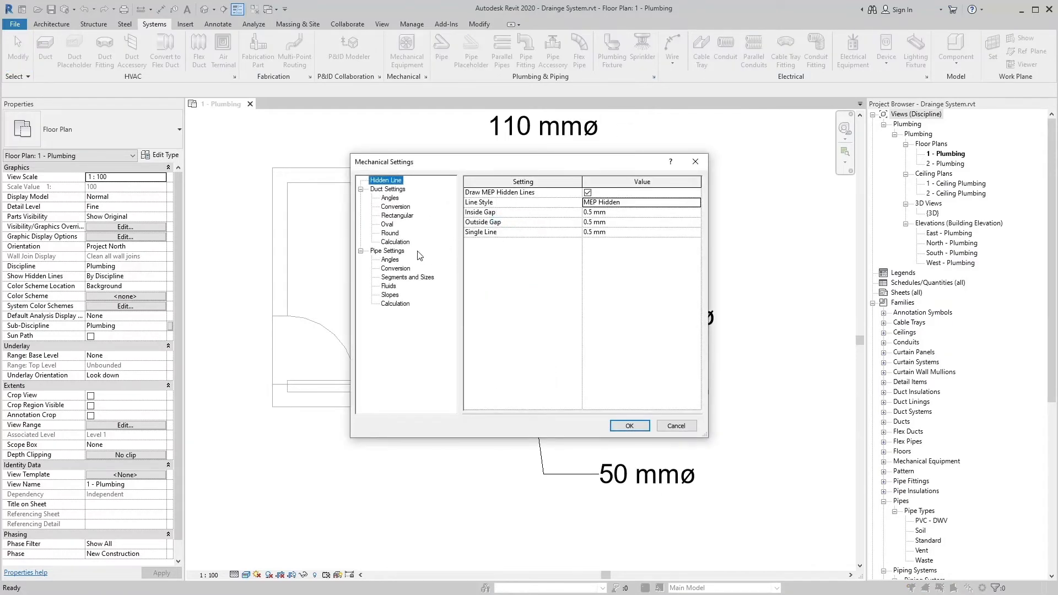
{"action": "left_click", "coordinate": [387, 250]}
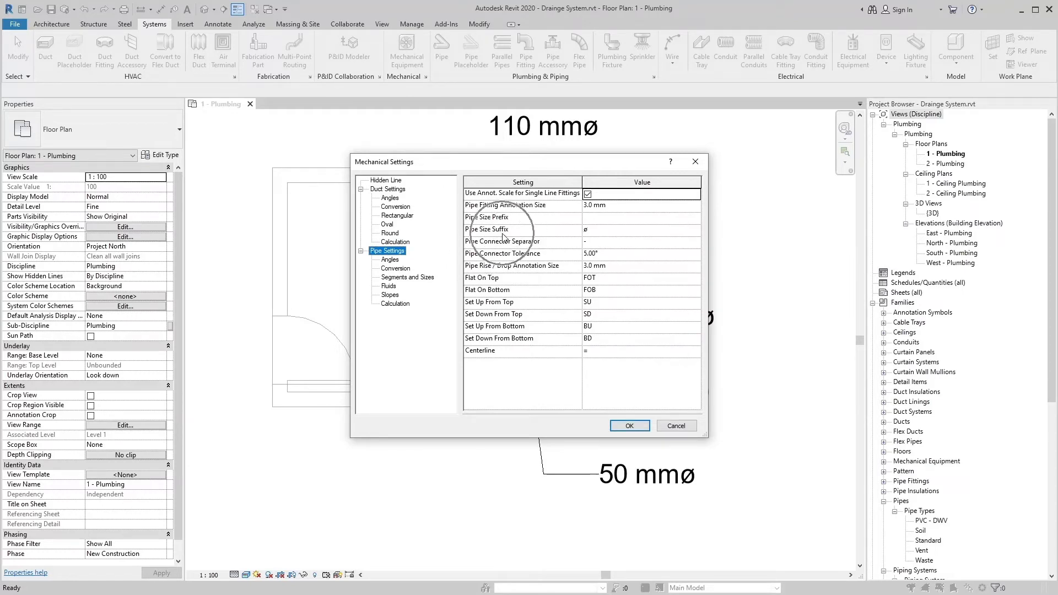
{"action": "left_click", "coordinate": [589, 232]}
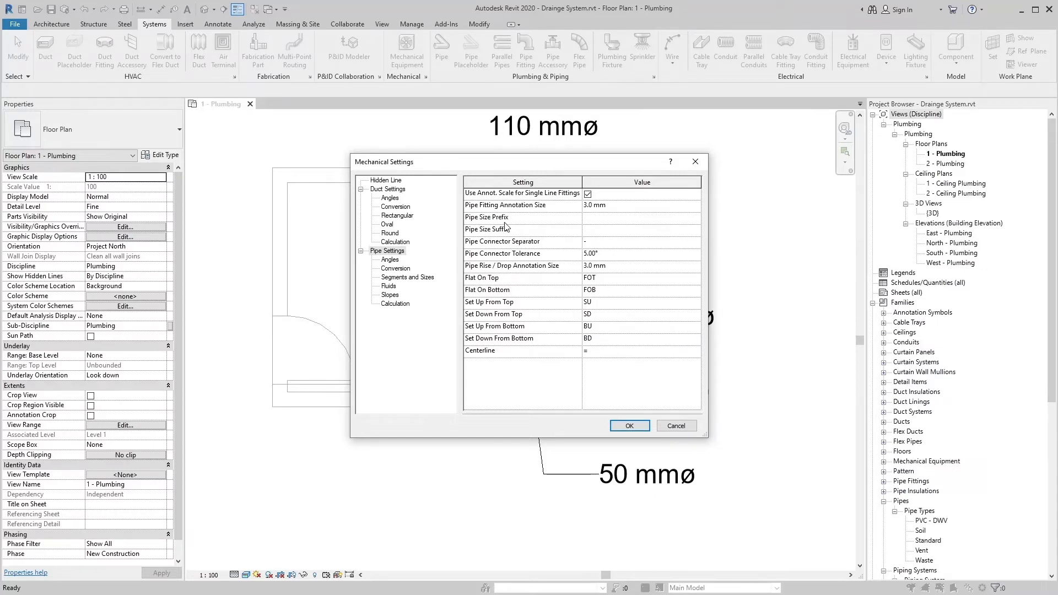
{"action": "left_click", "coordinate": [589, 220]}
{"action": "left_click", "coordinate": [628, 427]}
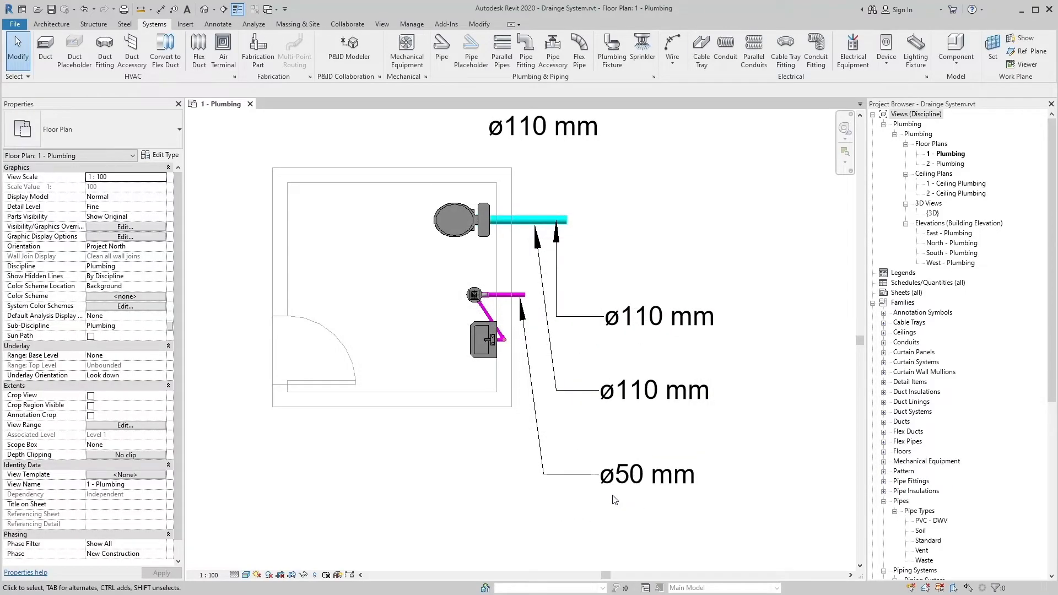
Review the Pipe Size Prefix and Pipe Size Suffix entries in the mechanical Pipe Settings, then check the tags in the plan
{"action": "key", "text": "m"}
{"action": "key", "text": "s"}
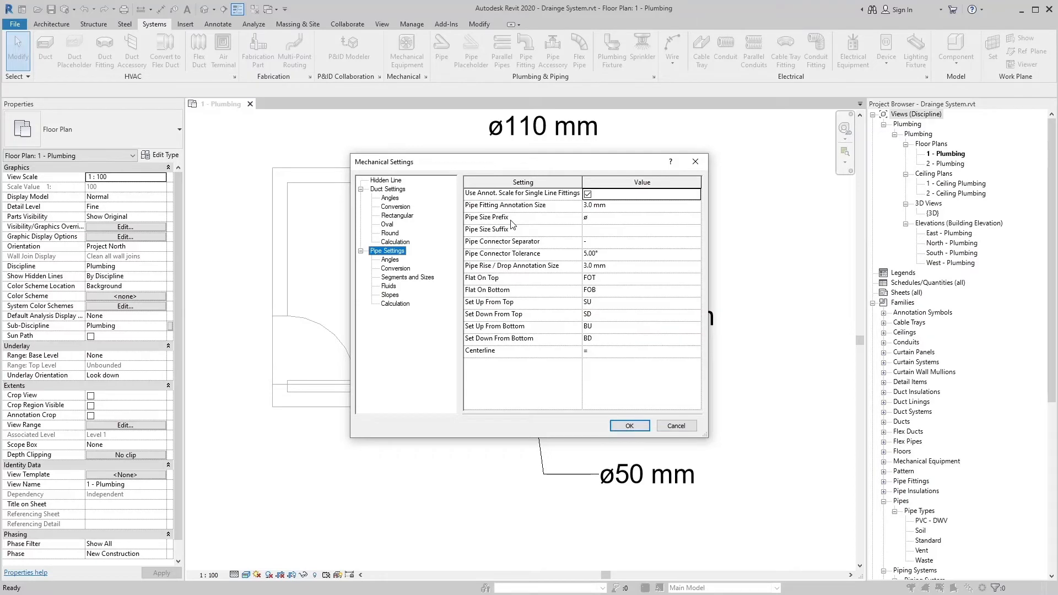
{"action": "left_click", "coordinate": [630, 426]}
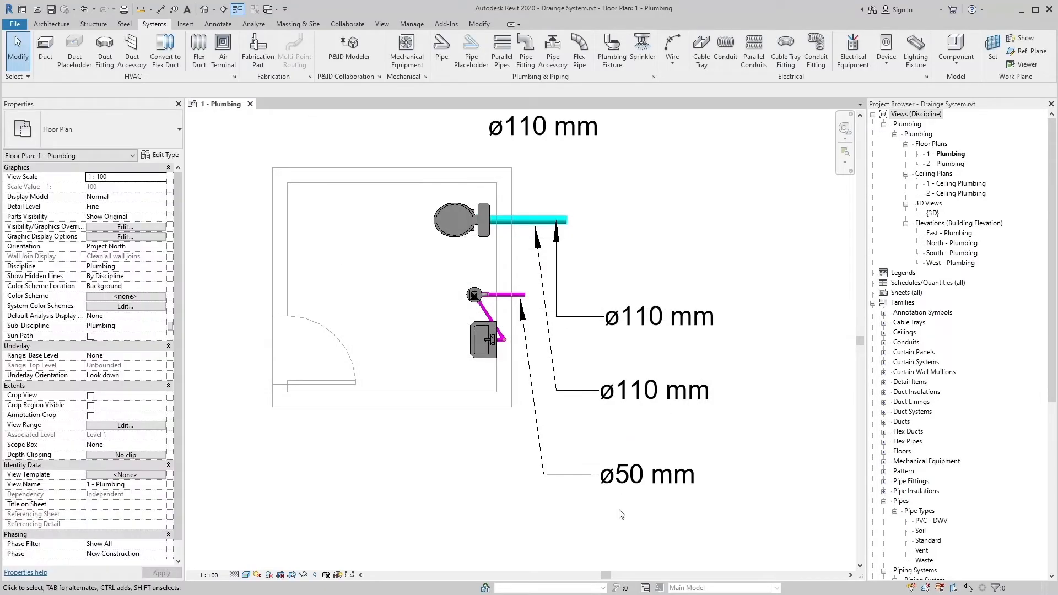
{"action": "middle_click_drag", "start_coordinate": [627, 524], "coordinate": [624, 502]}
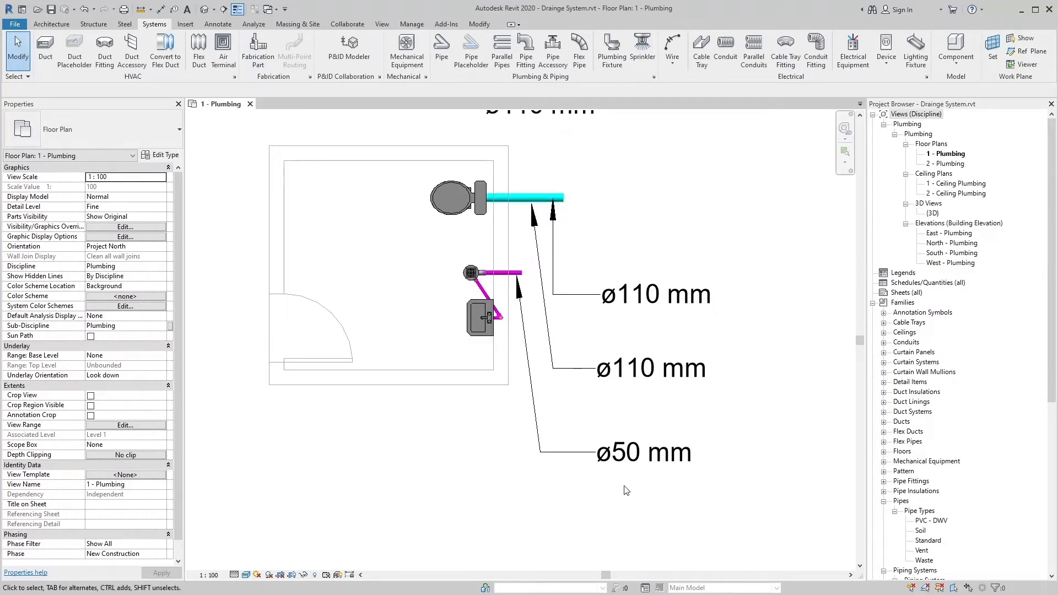
{"action": "scroll", "coordinate": [626, 489], "scroll_direction": "down", "scroll_amount": 1}
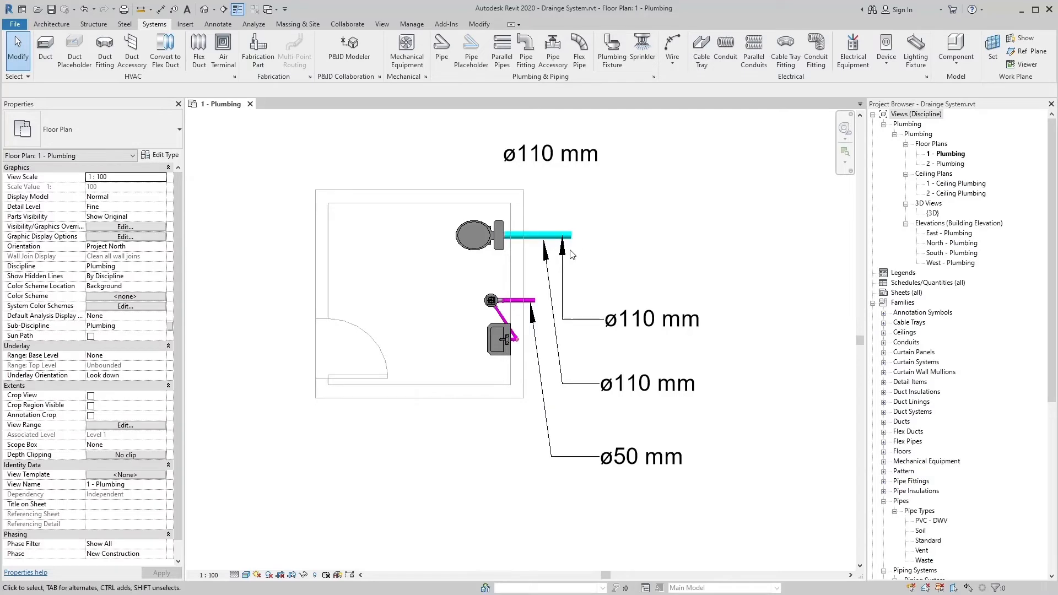
Set the Abbreviation of the Soil piping system type to SP and apply it
{"action": "key", "text": "ctrl"}
{"action": "left_click_drag", "start_coordinate": [1051, 334], "coordinate": [1052, 472]}
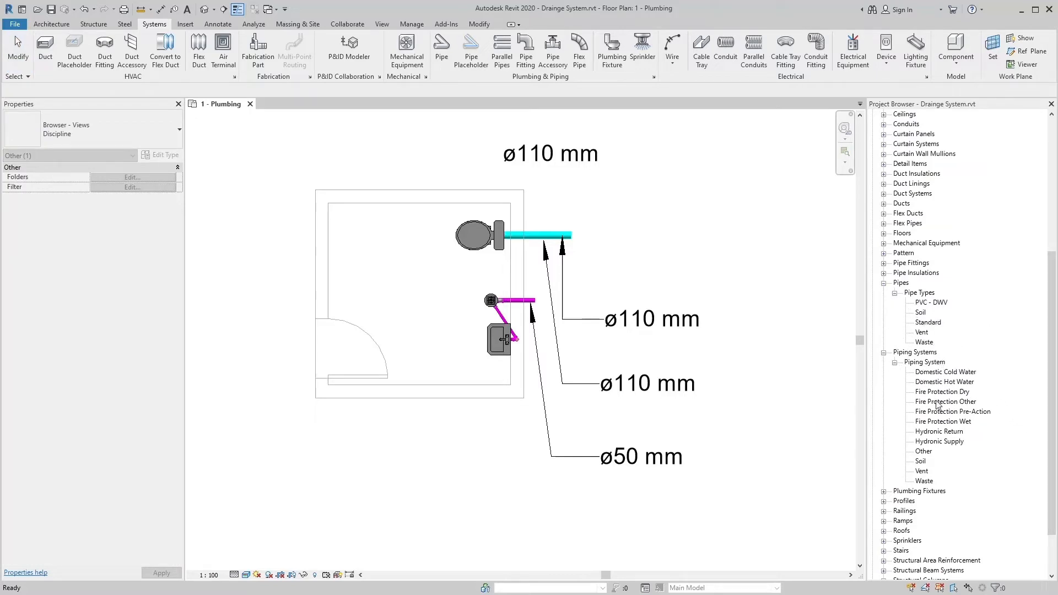
{"action": "left_click", "coordinate": [921, 462]}
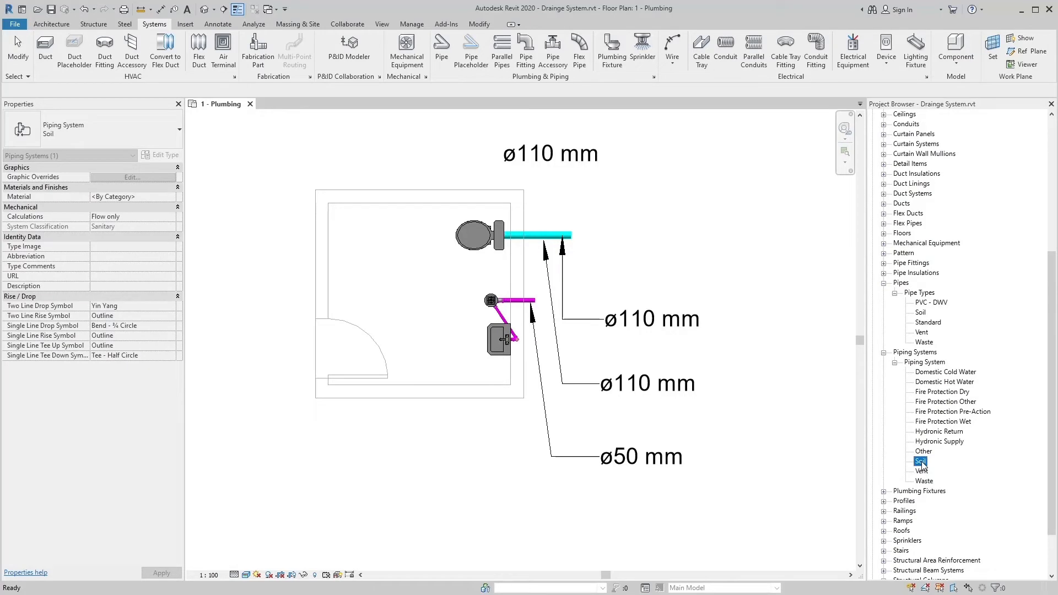
{"action": "right_click", "coordinate": [922, 462]}
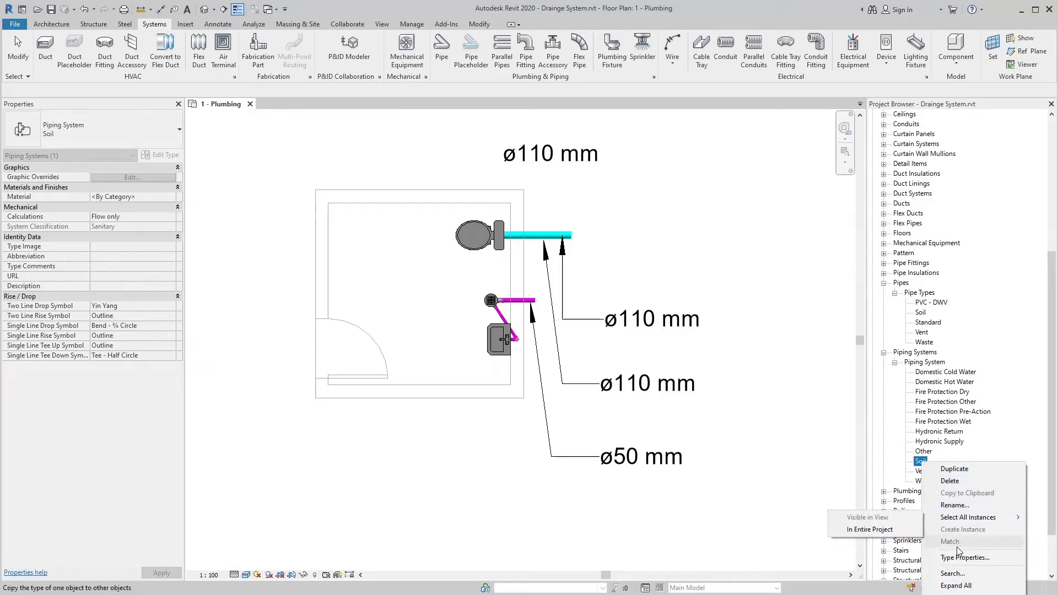
{"action": "left_click", "coordinate": [962, 558]}
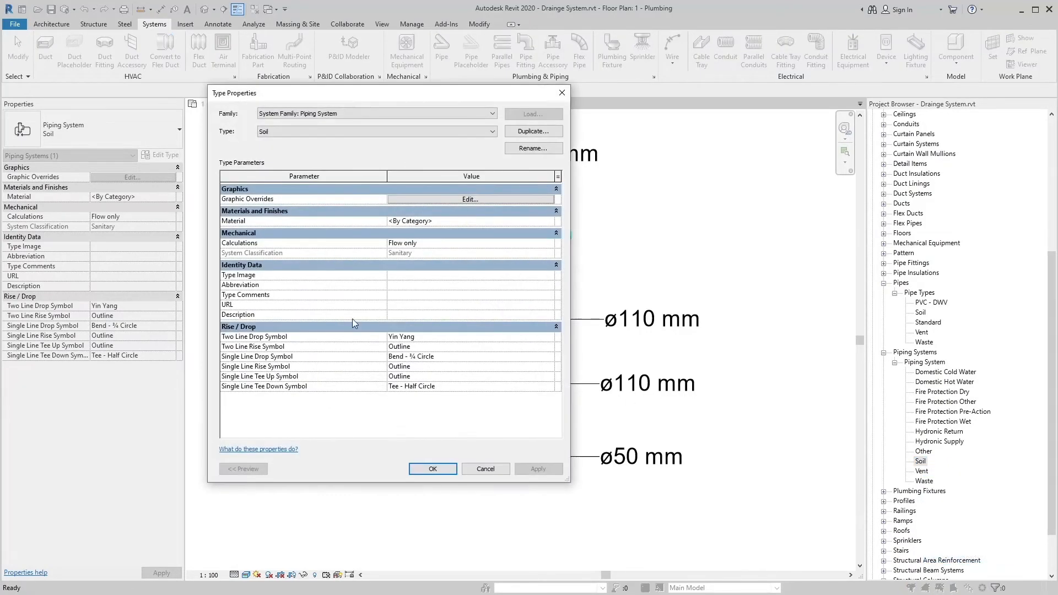
{"action": "left_click", "coordinate": [398, 286]}
{"action": "type", "text": "SP"}
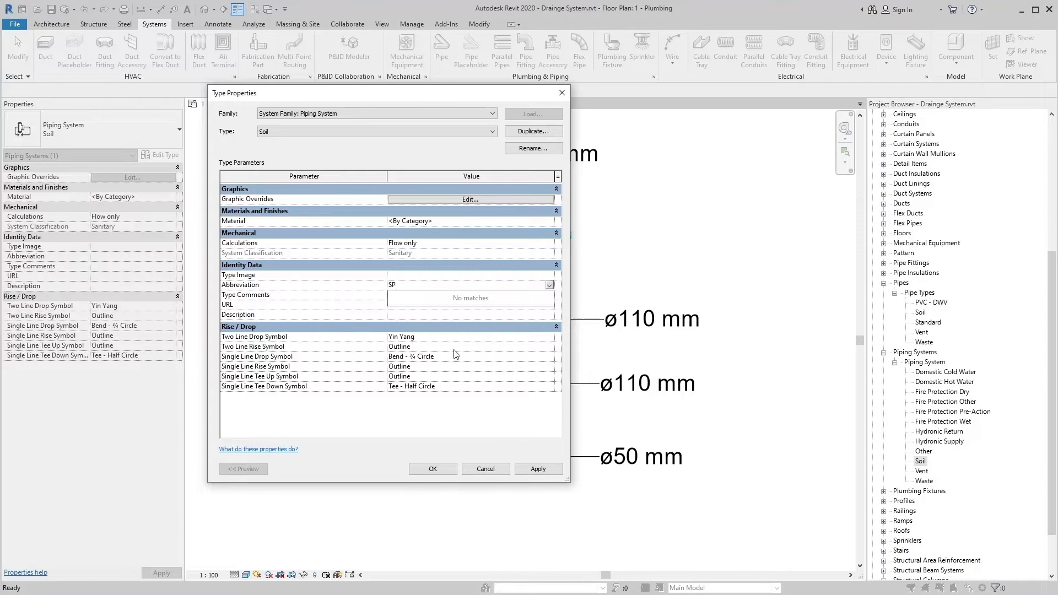
{"action": "left_click", "coordinate": [538, 469]}
{"action": "left_click", "coordinate": [450, 471]}
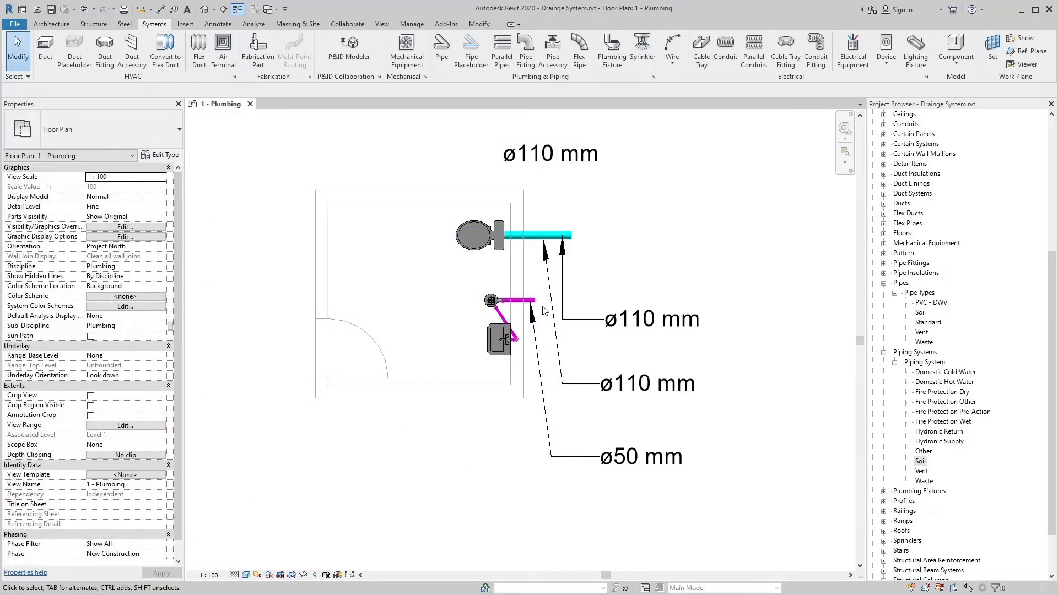
Set the Abbreviation of the Waste piping system type to WP and apply it
{"action": "left_click", "coordinate": [926, 480]}
{"action": "right_click", "coordinate": [926, 481]}
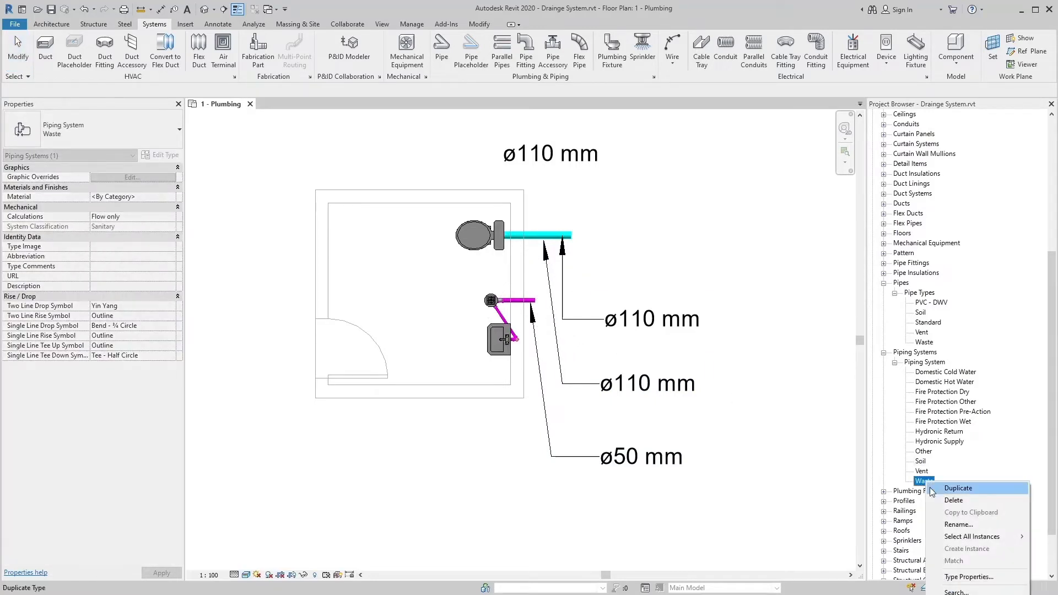
{"action": "left_click", "coordinate": [964, 576]}
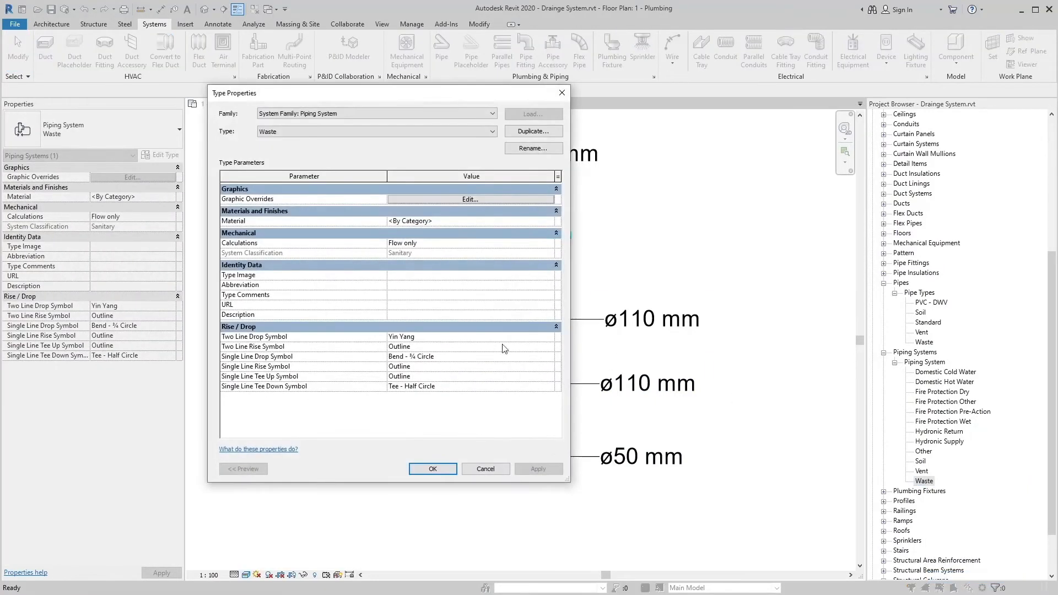
{"action": "left_click", "coordinate": [405, 286]}
{"action": "type", "text": "WP"}
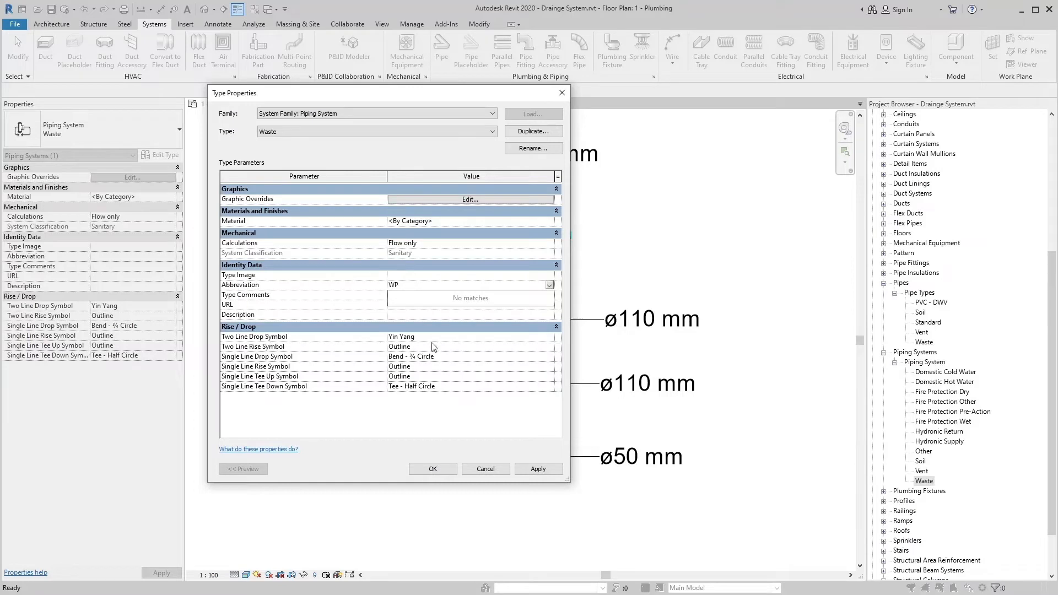
{"action": "left_click", "coordinate": [521, 470]}
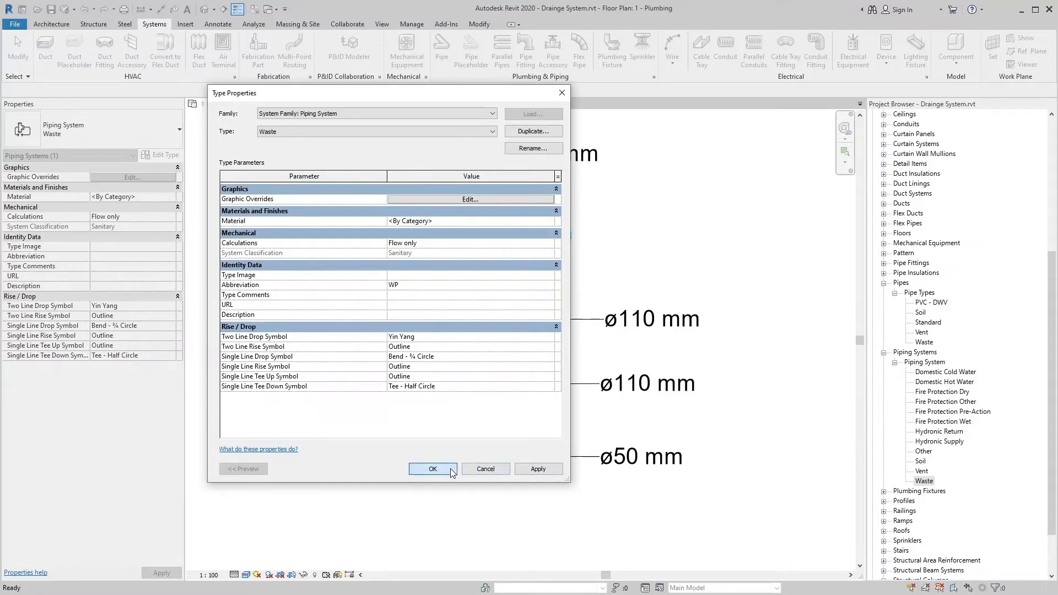
{"action": "left_click", "coordinate": [451, 468]}
{"action": "left_click", "coordinate": [544, 506]}
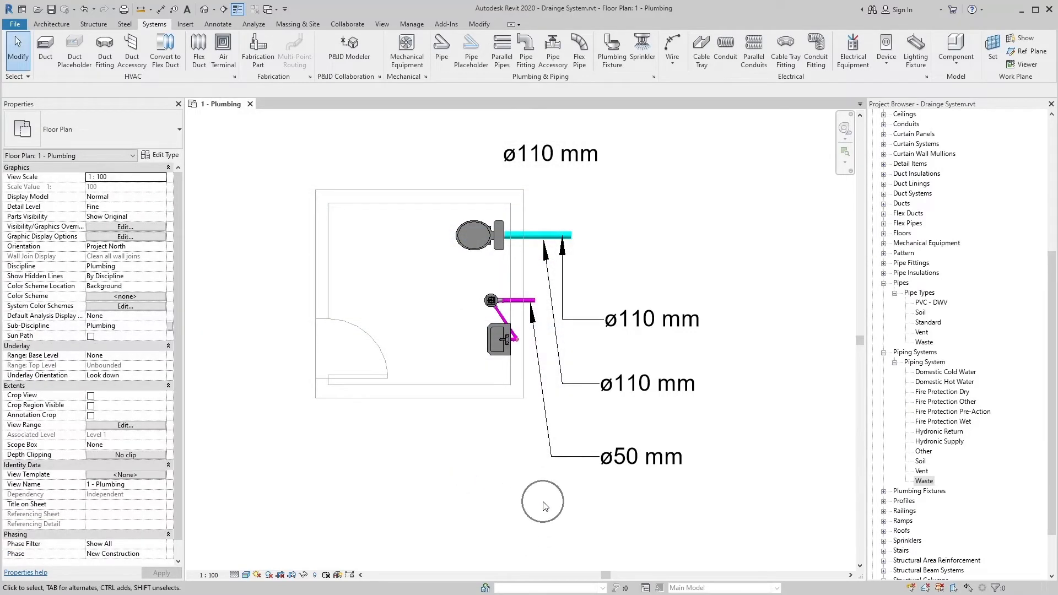
Open the M_Pipe Size Tag family for editing and bring up the parameters of its Size label
{"action": "left_click", "coordinate": [616, 481]}
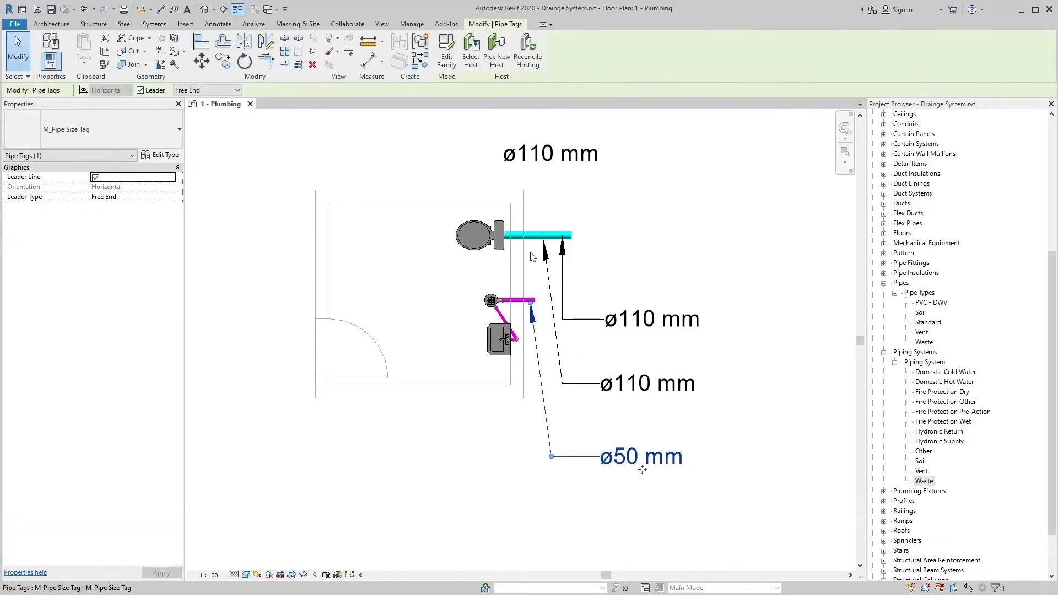
{"action": "left_click", "coordinate": [448, 58]}
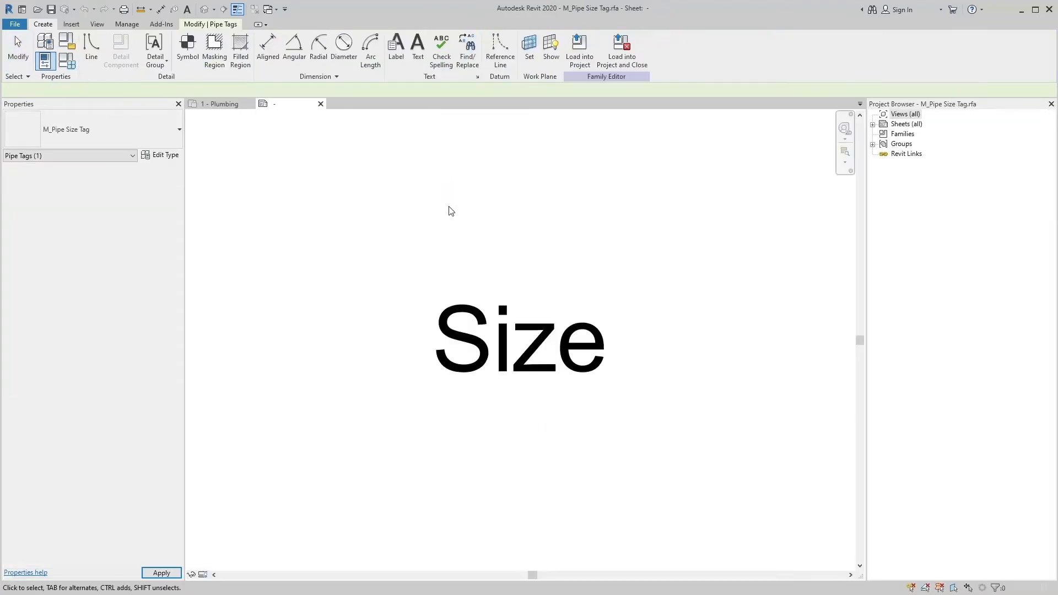
{"action": "left_click", "coordinate": [544, 343]}
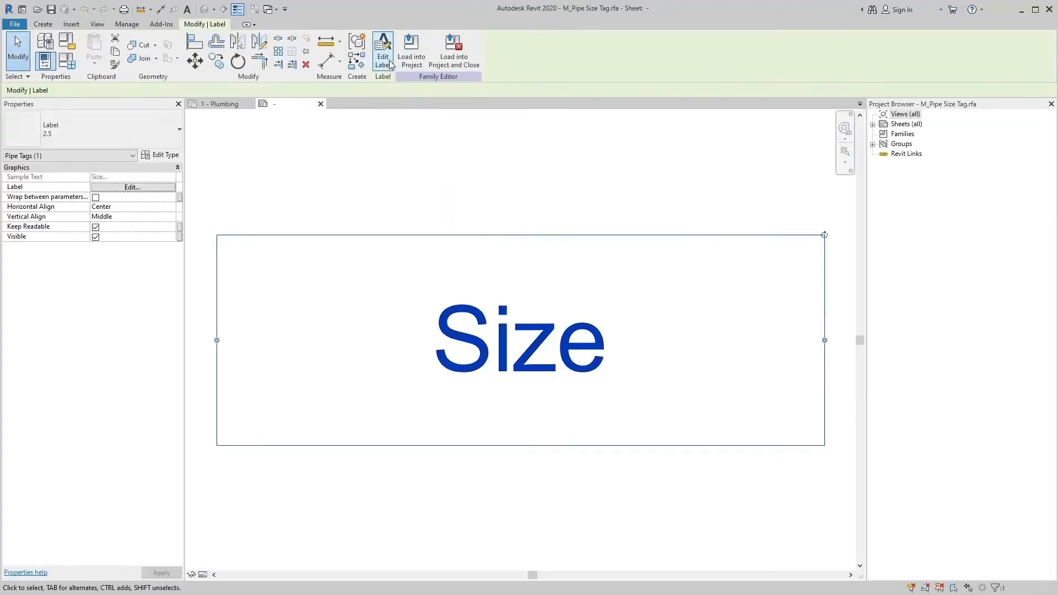
{"action": "left_click", "coordinate": [382, 51]}
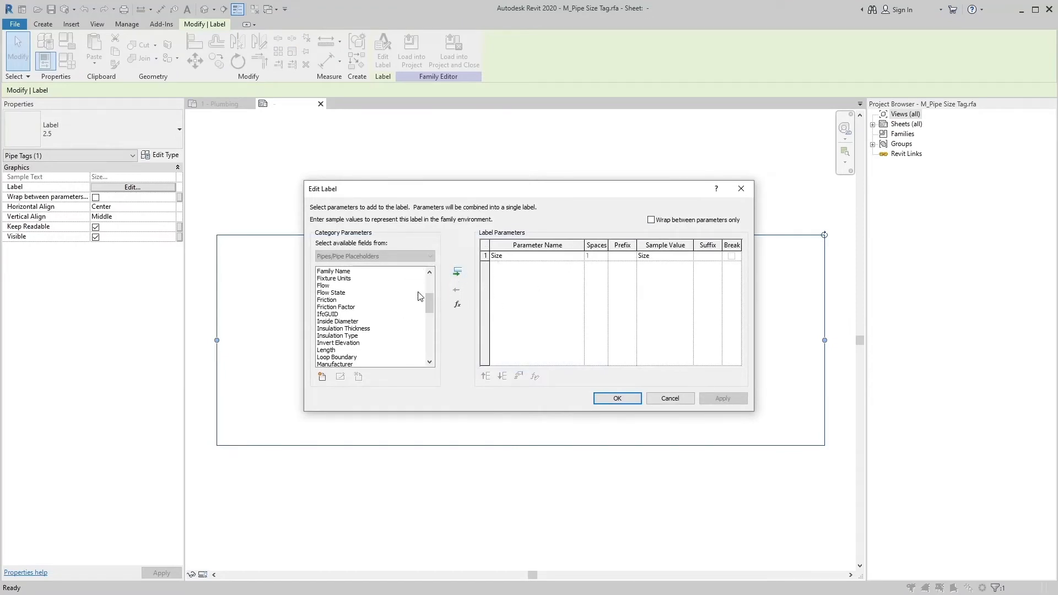
Add the System Abbreviation parameter to the label after Size, without a line break between them, and apply it
{"action": "left_click", "coordinate": [355, 310]}
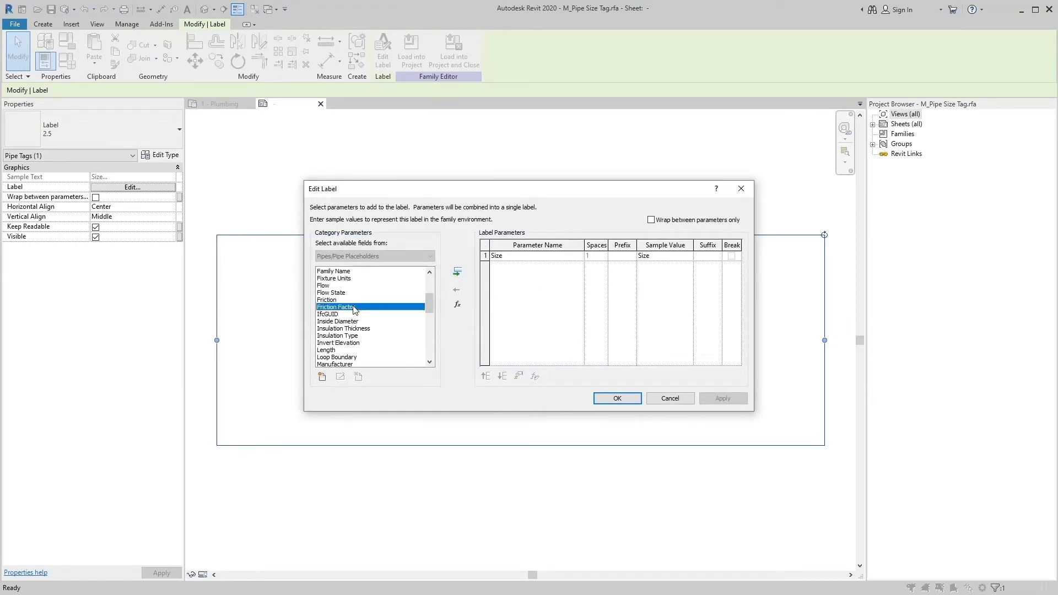
{"action": "type", "text": "sy"}
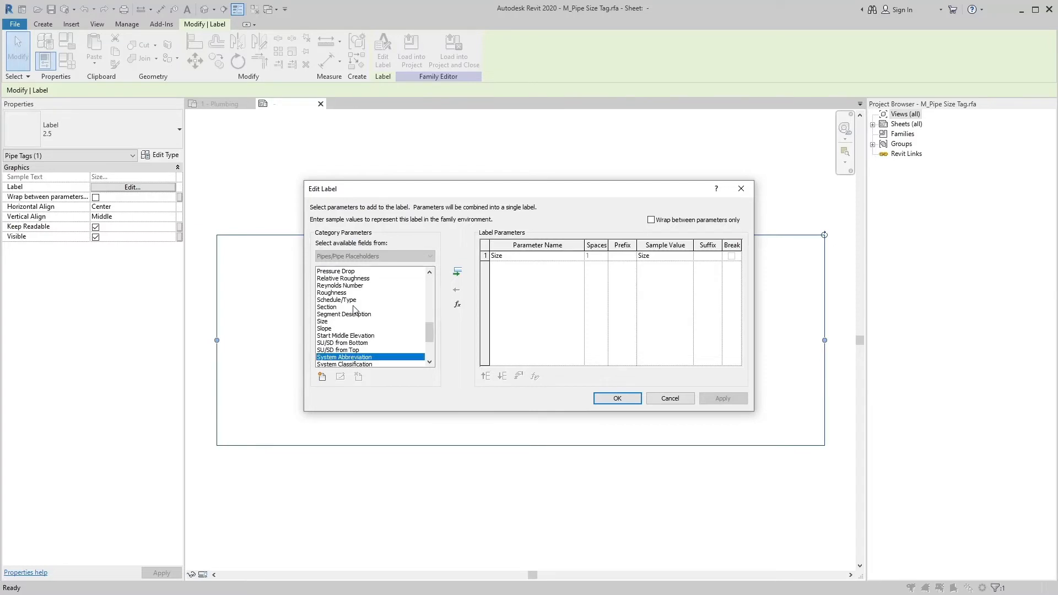
{"action": "left_click", "coordinate": [380, 357]}
{"action": "left_click", "coordinate": [458, 271]}
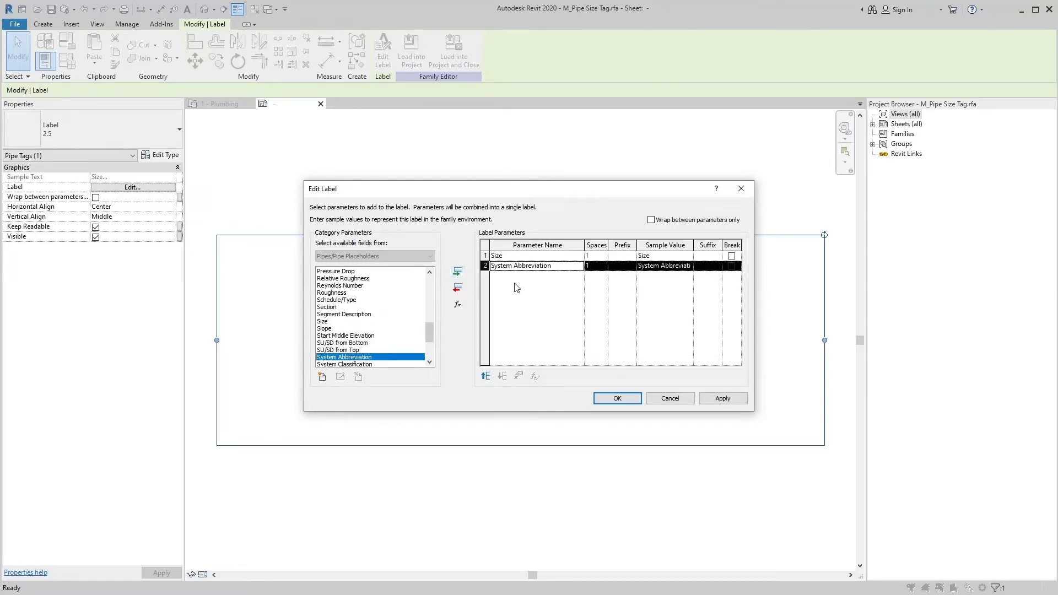
{"action": "left_click", "coordinate": [531, 269]}
{"action": "left_click", "coordinate": [732, 256]}
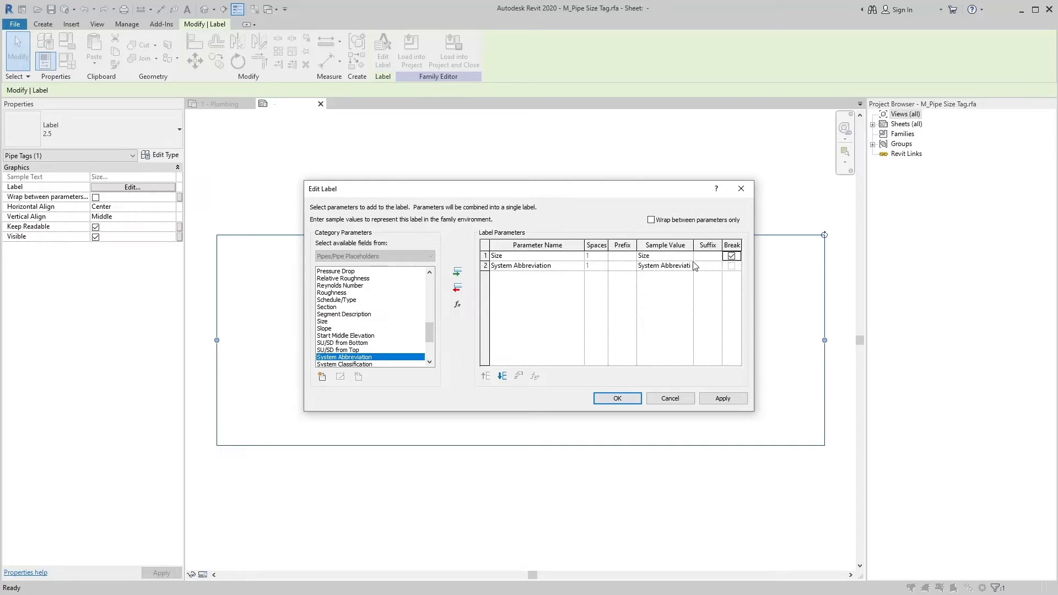
{"action": "left_click", "coordinate": [731, 256]}
{"action": "left_click", "coordinate": [725, 398]}
{"action": "left_click", "coordinate": [612, 399]}
Widen the label's text box until Size and System Abbreviation fit on a single line, and deselect it
{"action": "scroll", "coordinate": [507, 286], "scroll_direction": "down", "scroll_amount": 2}
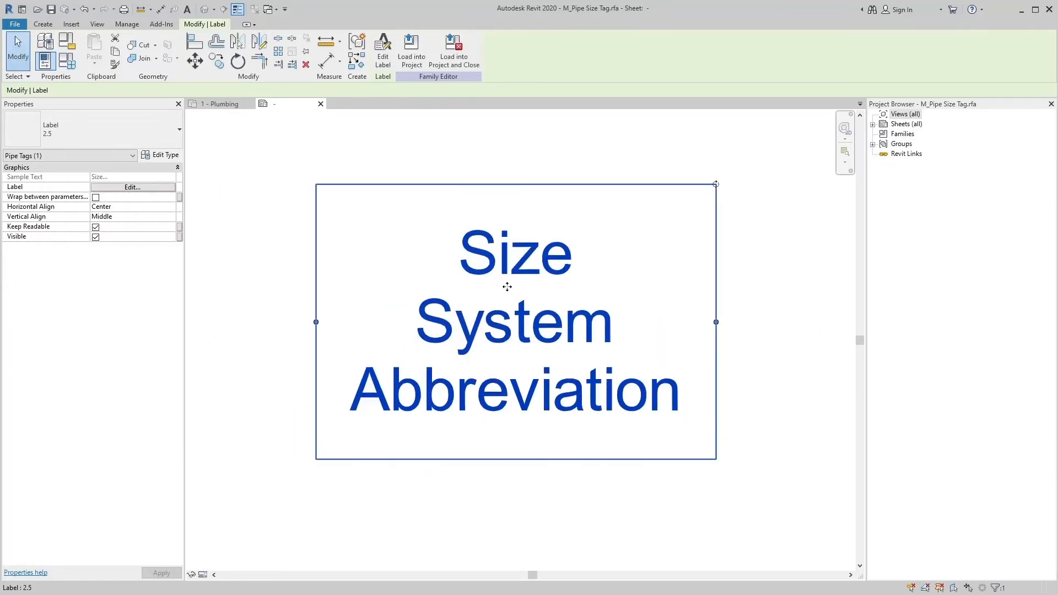
{"action": "scroll", "coordinate": [507, 287], "scroll_direction": "down", "scroll_amount": 2}
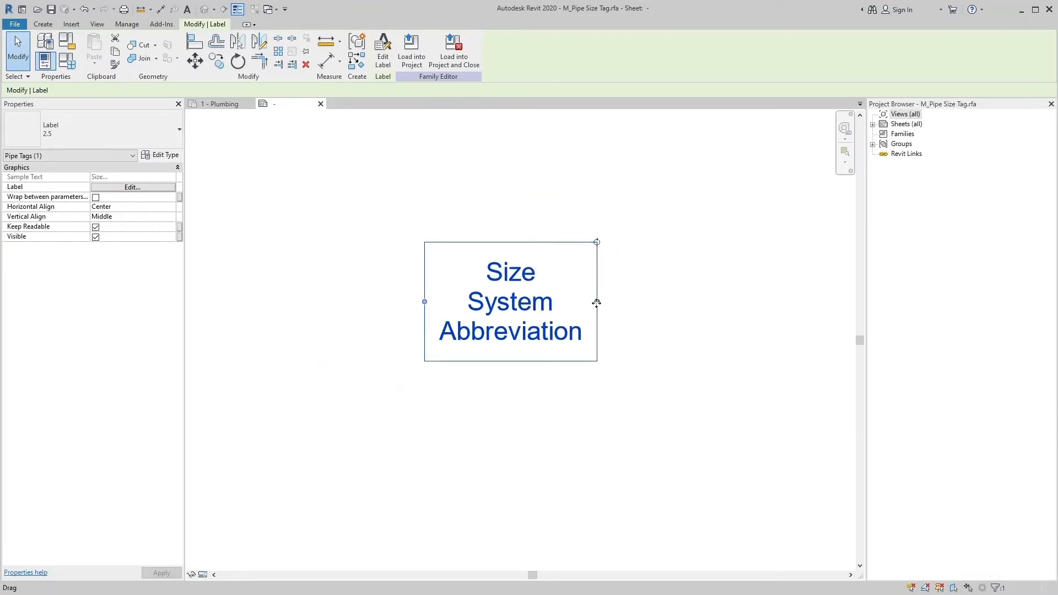
{"action": "left_click_drag", "start_coordinate": [597, 307], "coordinate": [769, 323]}
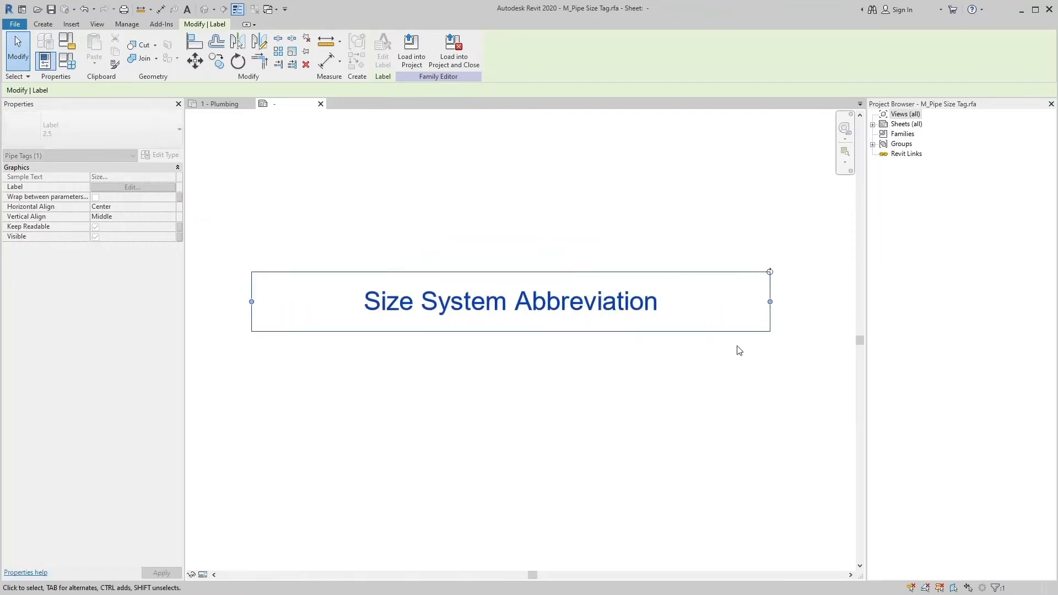
{"action": "left_click", "coordinate": [737, 349]}
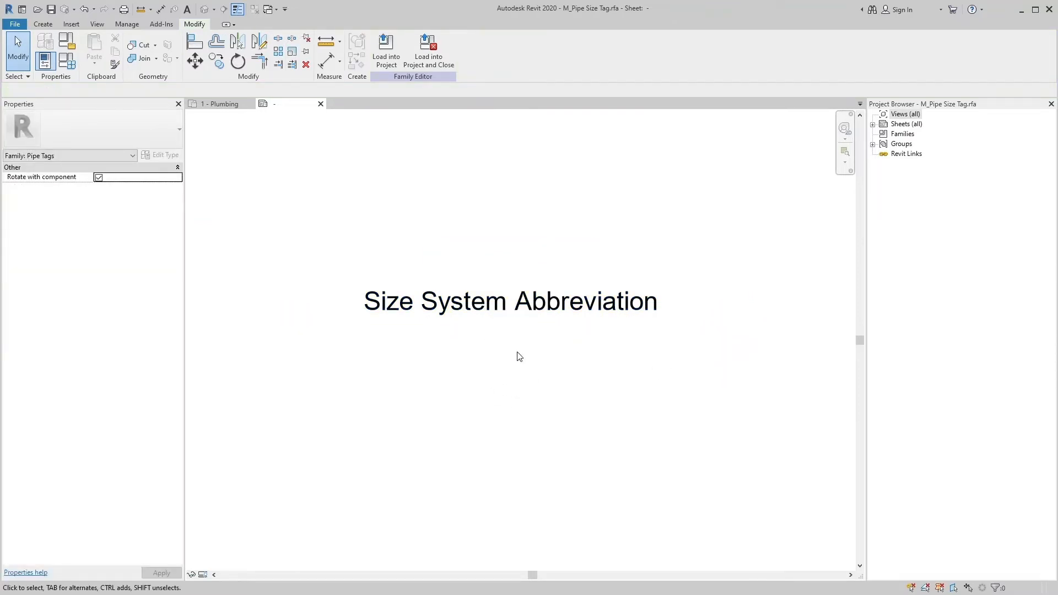
Load the edited M_Pipe Size Tag family into the project, overwriting the existing version and its parameter values
{"action": "left_click", "coordinate": [387, 60]}
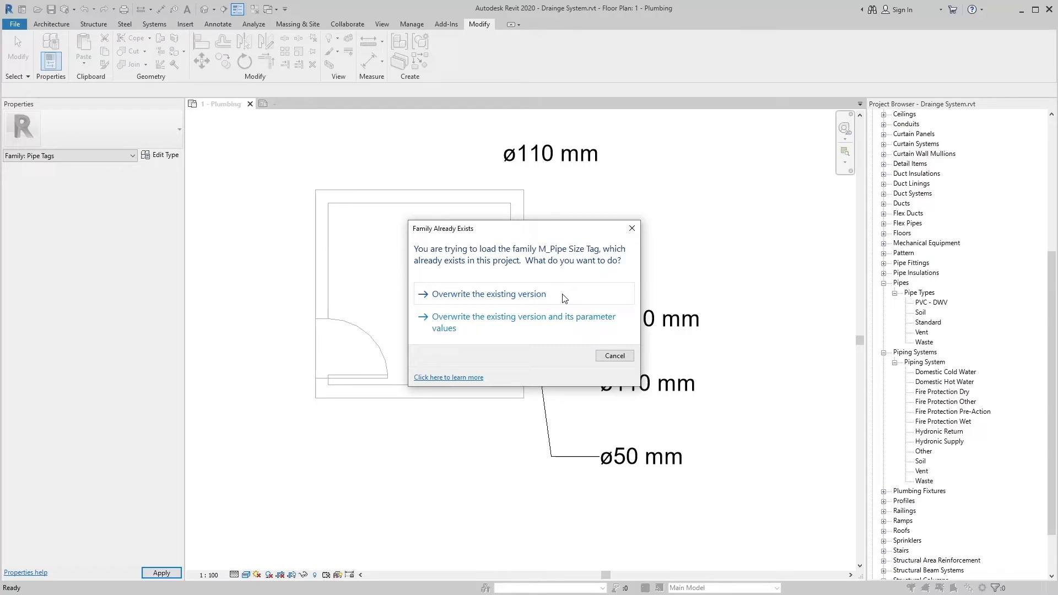
{"action": "left_click", "coordinate": [565, 298]}
{"action": "left_click", "coordinate": [588, 327]}
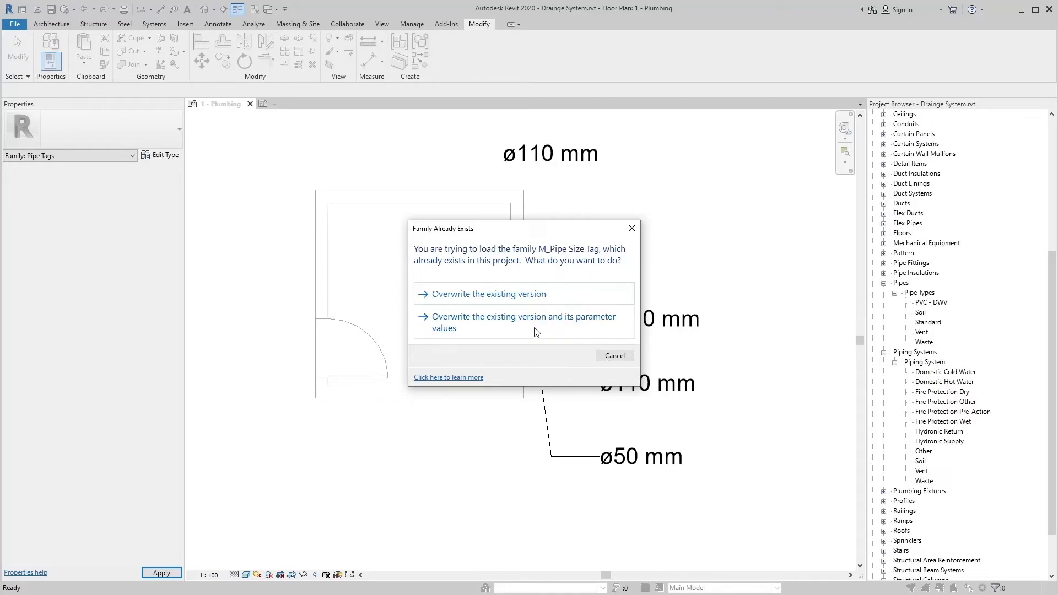
{"action": "left_click", "coordinate": [498, 331]}
{"action": "left_click", "coordinate": [498, 331]}
{"action": "left_click", "coordinate": [498, 329]}
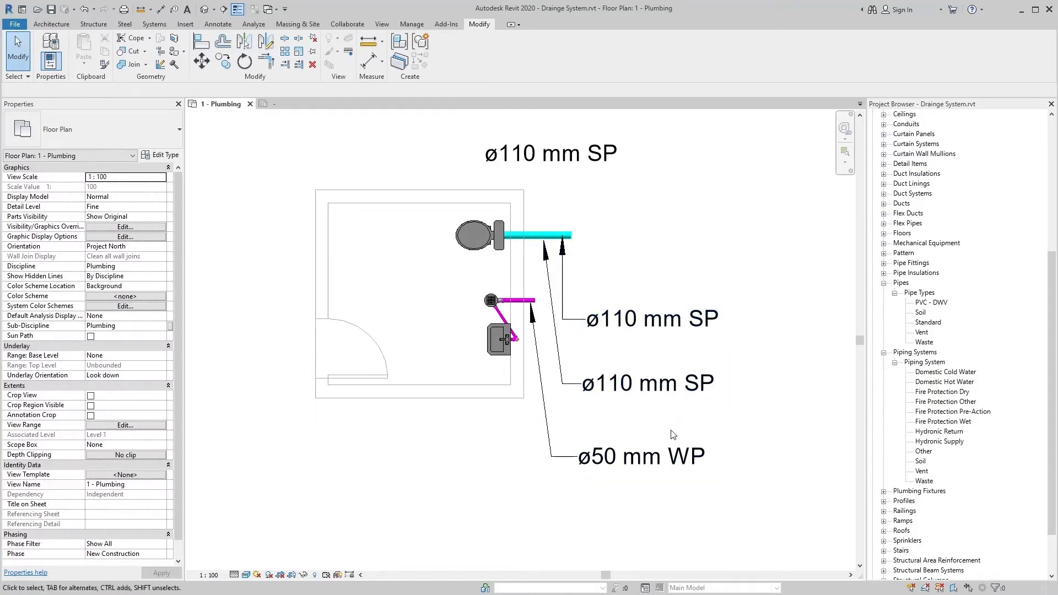
{"action": "left_click", "coordinate": [629, 507]}
{"action": "left_click", "coordinate": [629, 507]}
{"action": "left_click", "coordinate": [626, 497]}
{"action": "left_click", "coordinate": [626, 497]}
{"action": "left_click", "coordinate": [628, 501]}
Return to the M_Pipe Size Tag family and add the Slope parameter to its label after System Abbreviation
{"action": "left_click", "coordinate": [290, 107]}
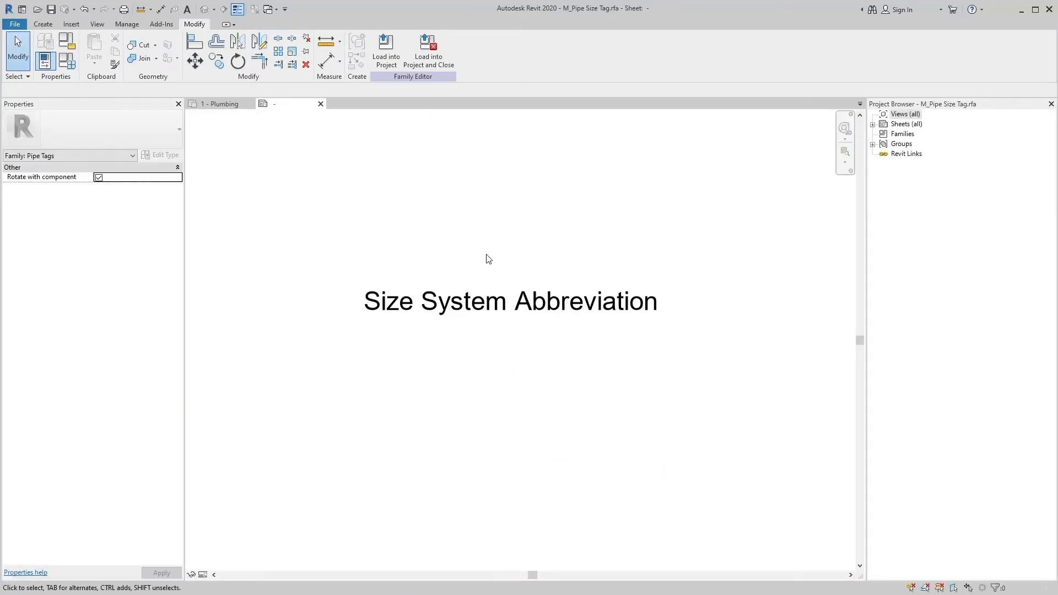
{"action": "left_click", "coordinate": [497, 302]}
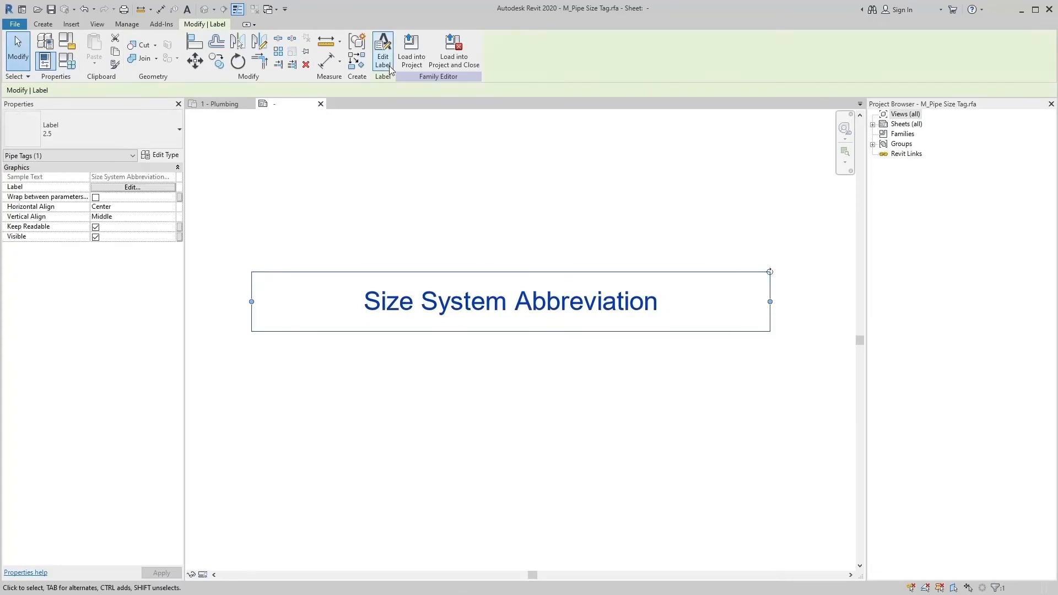
{"action": "left_click", "coordinate": [383, 50]}
{"action": "left_click", "coordinate": [364, 315]}
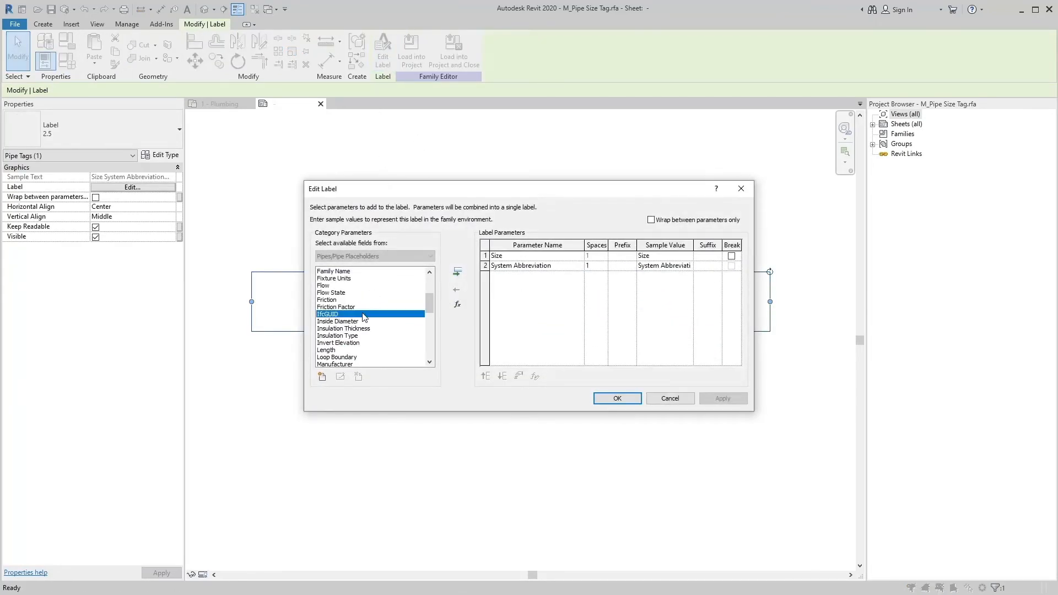
{"action": "type", "text": "sl"}
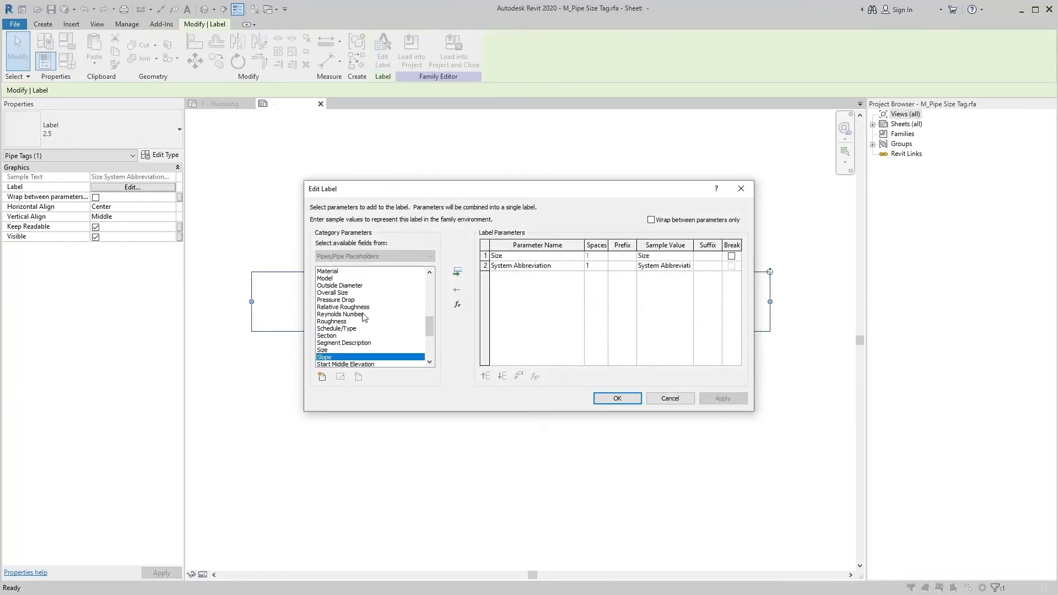
{"action": "left_click", "coordinate": [456, 271]}
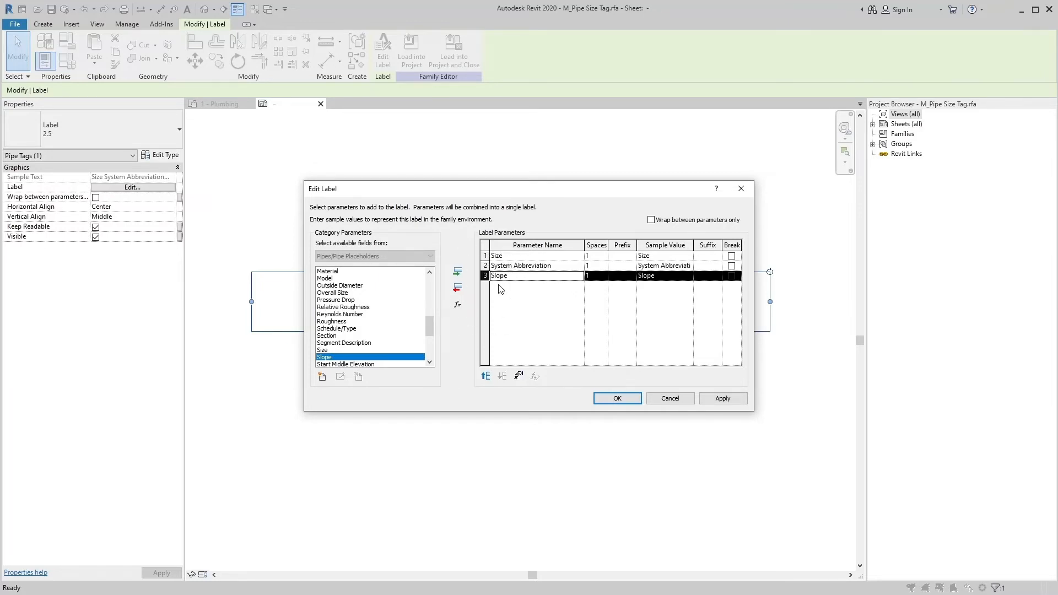
Add the Length parameter to the label after Slope
{"action": "left_click", "coordinate": [366, 307]}
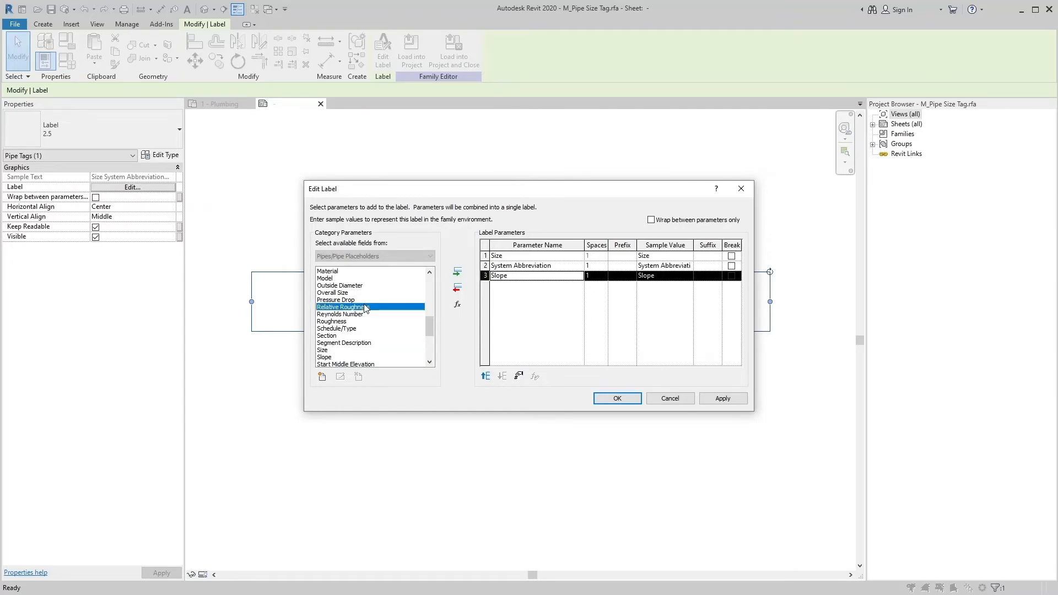
{"action": "key", "text": "l"}
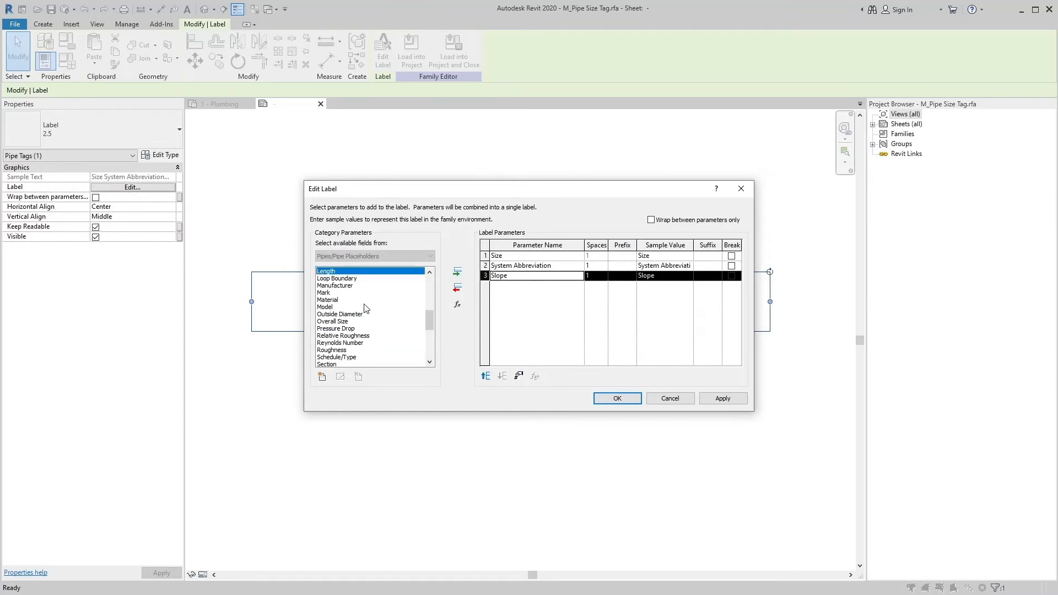
{"action": "left_click", "coordinate": [338, 270], "text": "ctrl"}
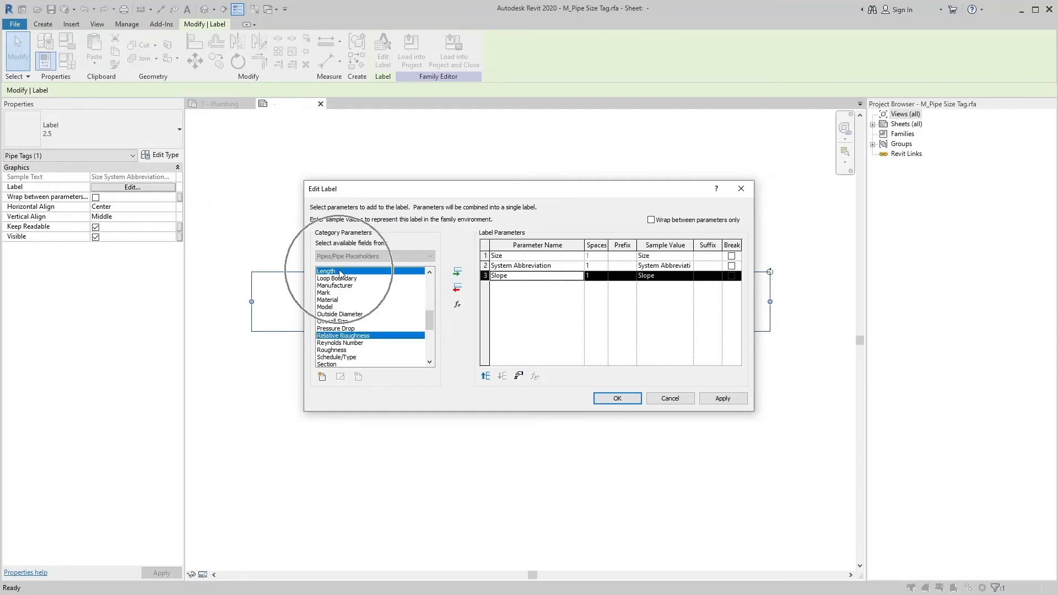
{"action": "left_click", "coordinate": [457, 272]}
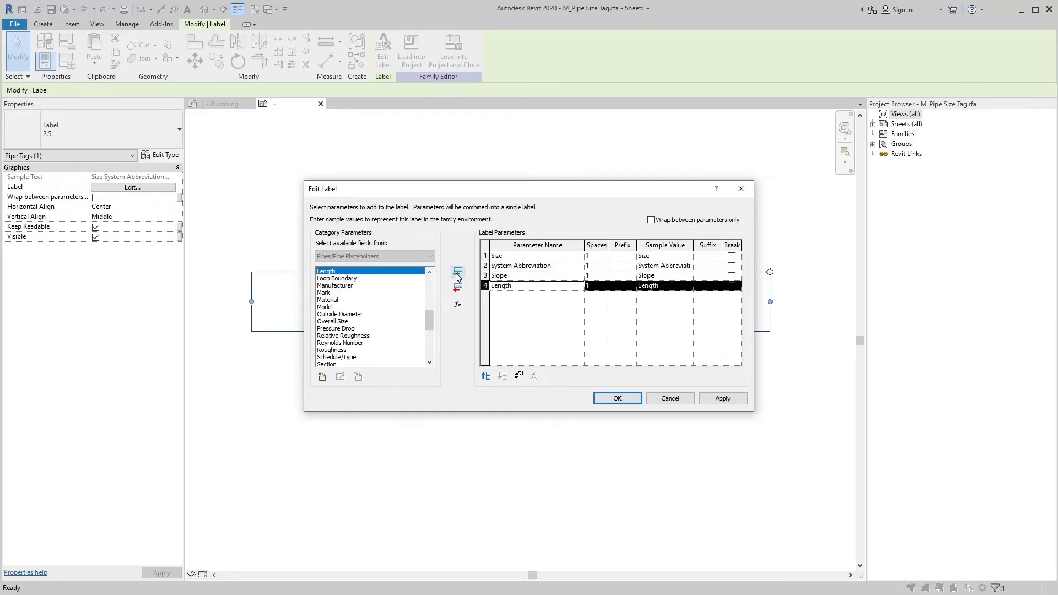
Add the Start Middle Elevation parameter to the label after Length
{"action": "left_click", "coordinate": [355, 315]}
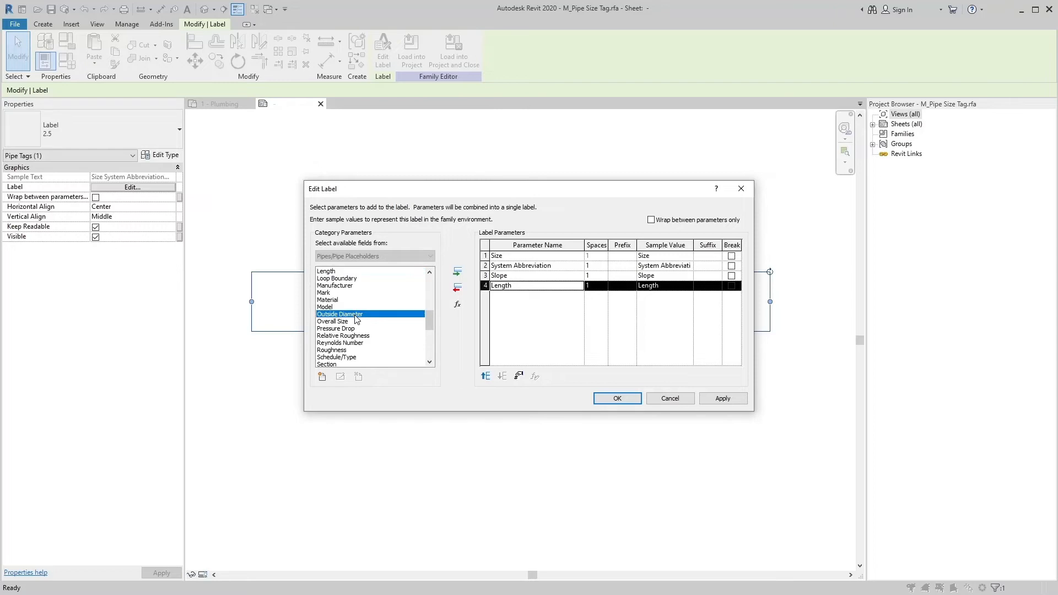
{"action": "key", "text": "Down"}
{"action": "key", "text": "Down"}
{"action": "key", "text": "Down"}
{"action": "key", "text": "Down"}
{"action": "key", "text": "Down"}
{"action": "key", "text": "Down"}
{"action": "key", "text": "Down"}
{"action": "key", "text": "Down"}
{"action": "key", "text": "Down"}
{"action": "key", "text": "Down"}
{"action": "key", "text": "Down"}
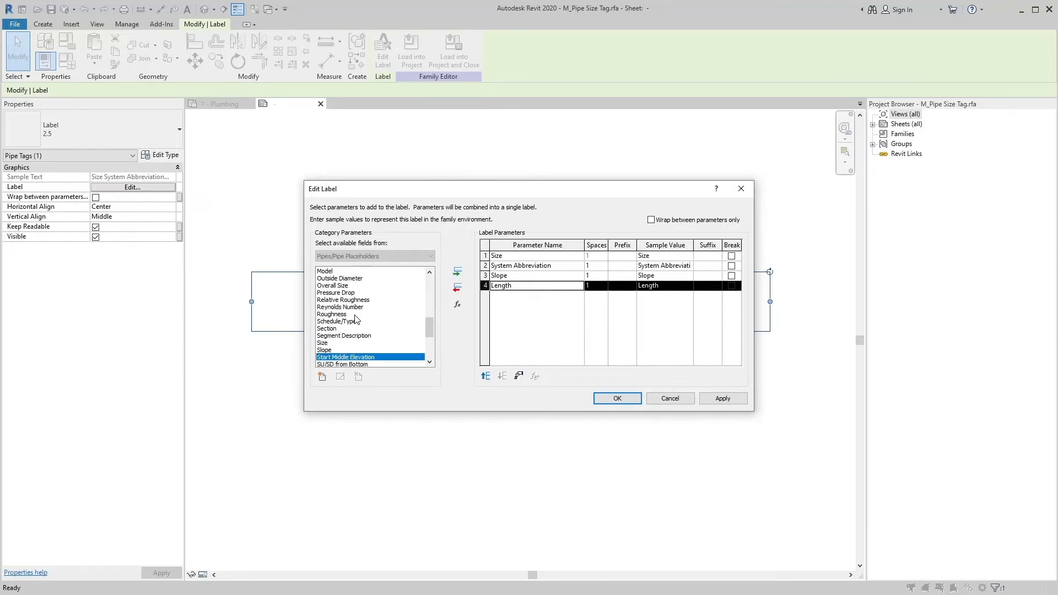
{"action": "left_click", "coordinate": [385, 356], "text": "ctrl"}
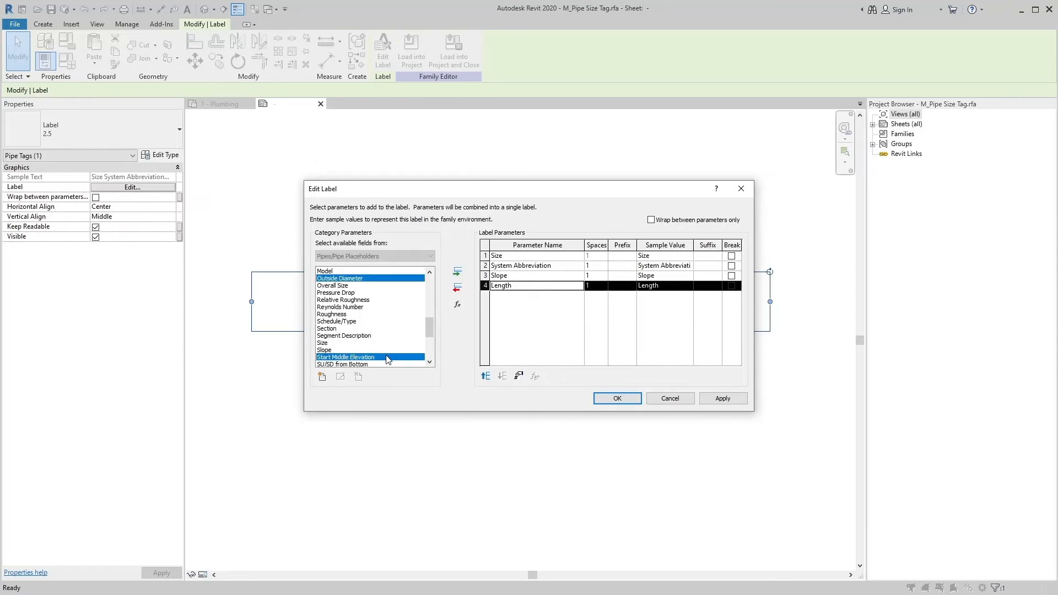
{"action": "left_click", "coordinate": [457, 272]}
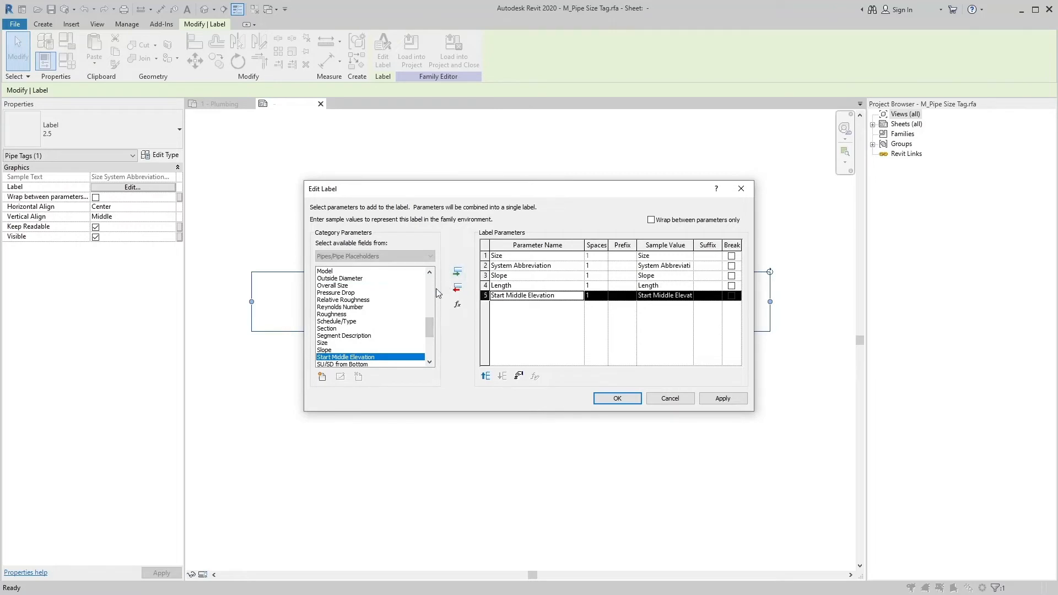
Add the End Middle Elevation parameter to the label as the last entry
{"action": "left_click", "coordinate": [344, 321]}
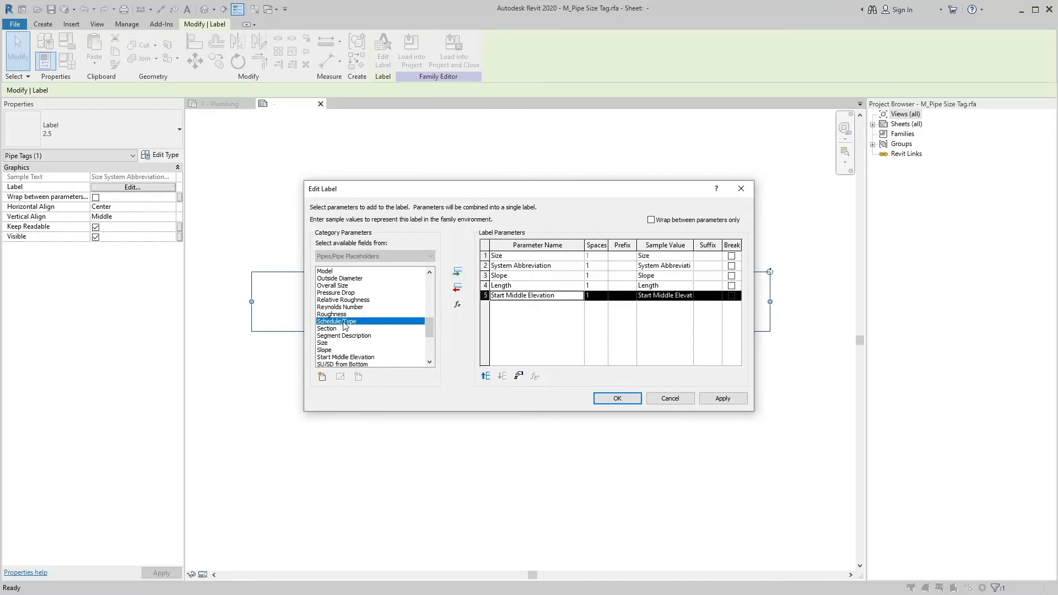
{"action": "key", "text": "e"}
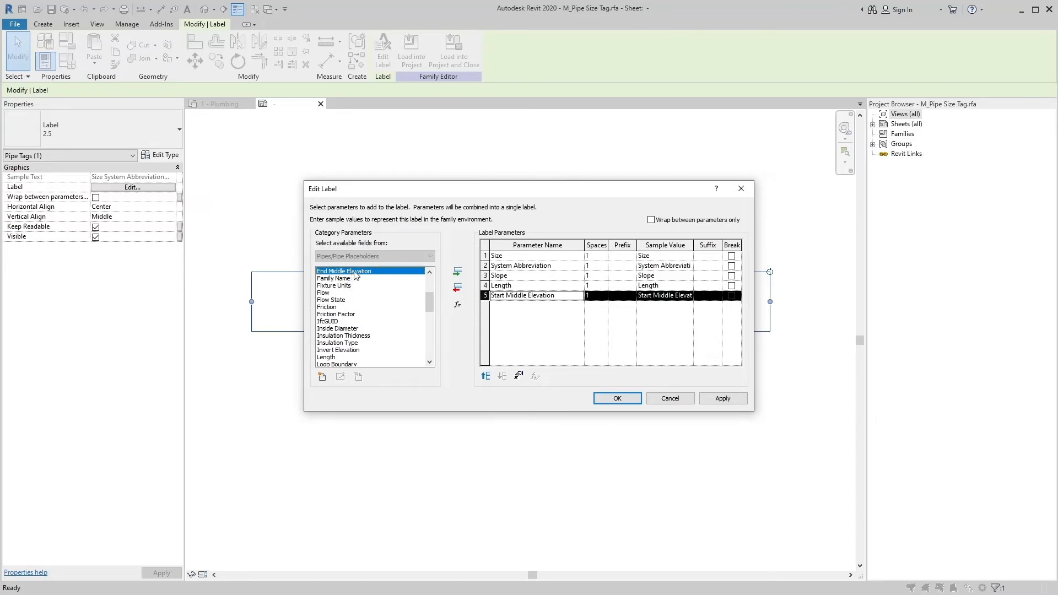
{"action": "left_click", "coordinate": [458, 272]}
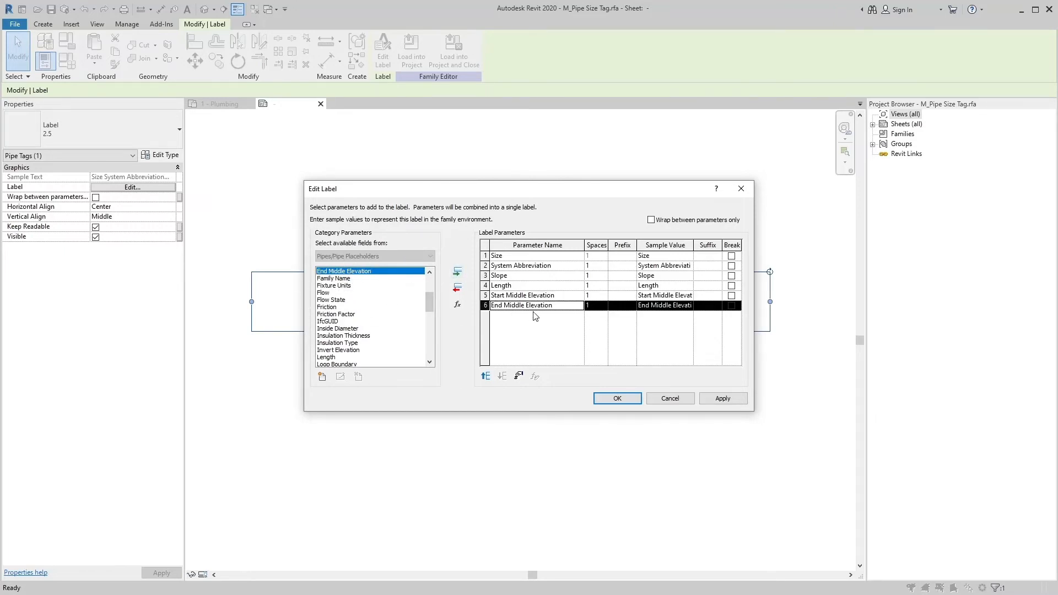
{"action": "left_click", "coordinate": [547, 312]}
Turn on line breaks after System Abbreviation, Slope, Length and Start Middle Elevation in the label
{"action": "left_click", "coordinate": [731, 267]}
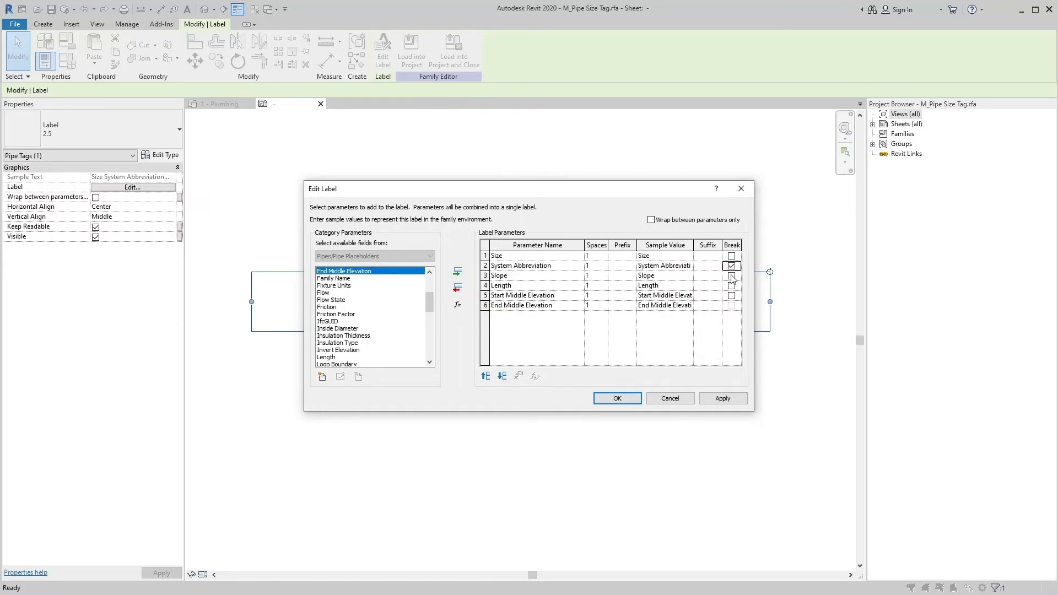
{"action": "left_click", "coordinate": [731, 277]}
{"action": "left_click", "coordinate": [731, 286]}
{"action": "left_click", "coordinate": [731, 296]}
Set the prefixes "Slope =", "Length =", "Start COP =" and "End COP =" for Slope, Length, Start Middle Elevation and End Middle Elevation
{"action": "left_click", "coordinate": [618, 286]}
{"action": "type", "text": "Length ="}
{"action": "left_click", "coordinate": [621, 276]}
{"action": "left_click", "coordinate": [620, 297]}
{"action": "type", "text": "Start COP ="}
{"action": "left_click", "coordinate": [633, 305]}
{"action": "left_click", "coordinate": [623, 302]}
{"action": "left_click", "coordinate": [624, 306]}
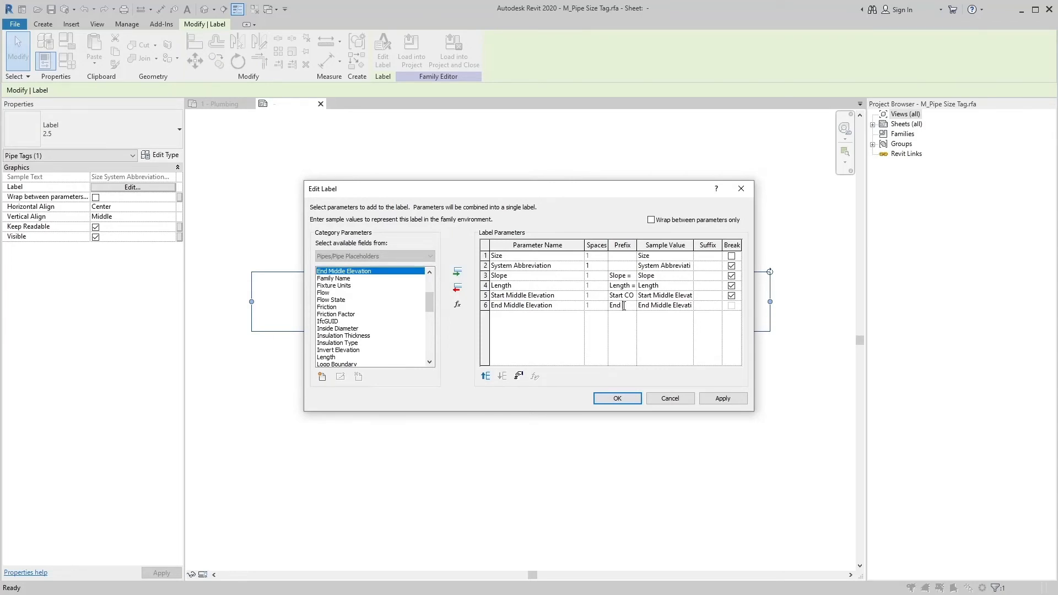
{"action": "type", "text": "End CO"}
{"action": "type", "text": "P ="}
{"action": "left_click", "coordinate": [731, 263]}
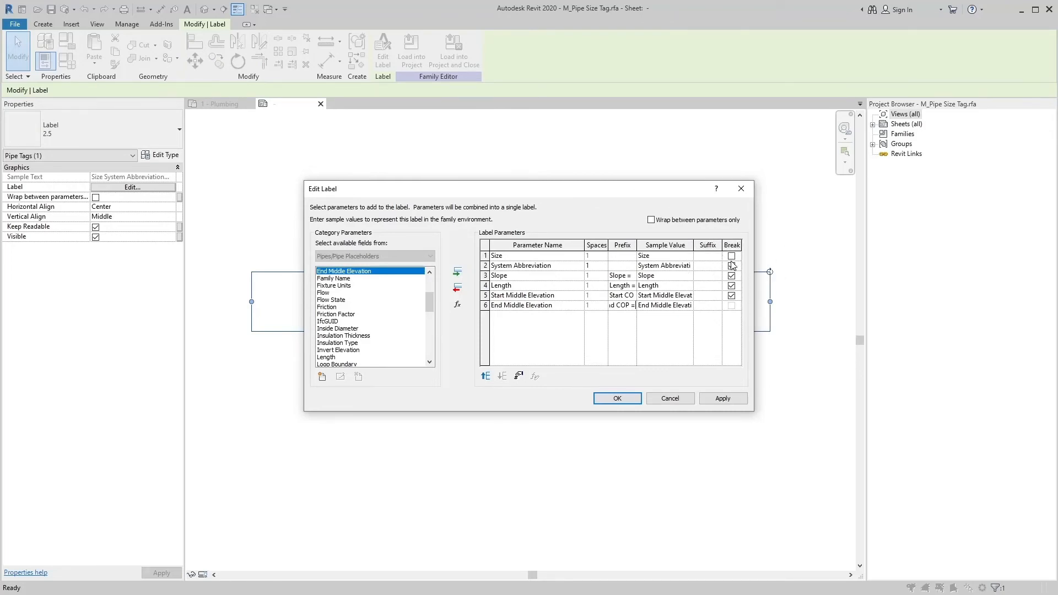
{"action": "left_click", "coordinate": [609, 261]}
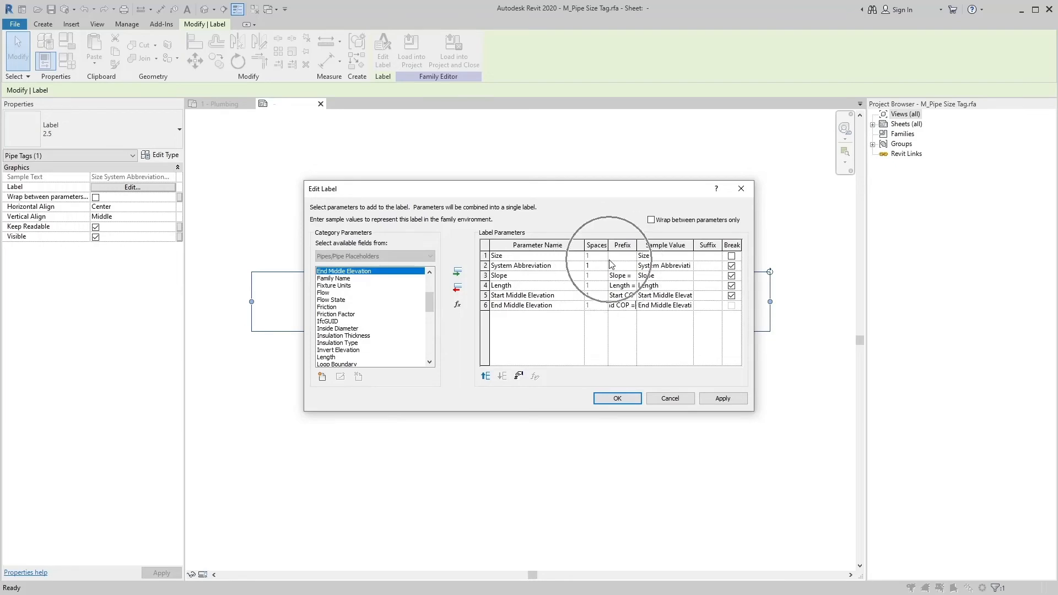
{"action": "left_click", "coordinate": [731, 264]}
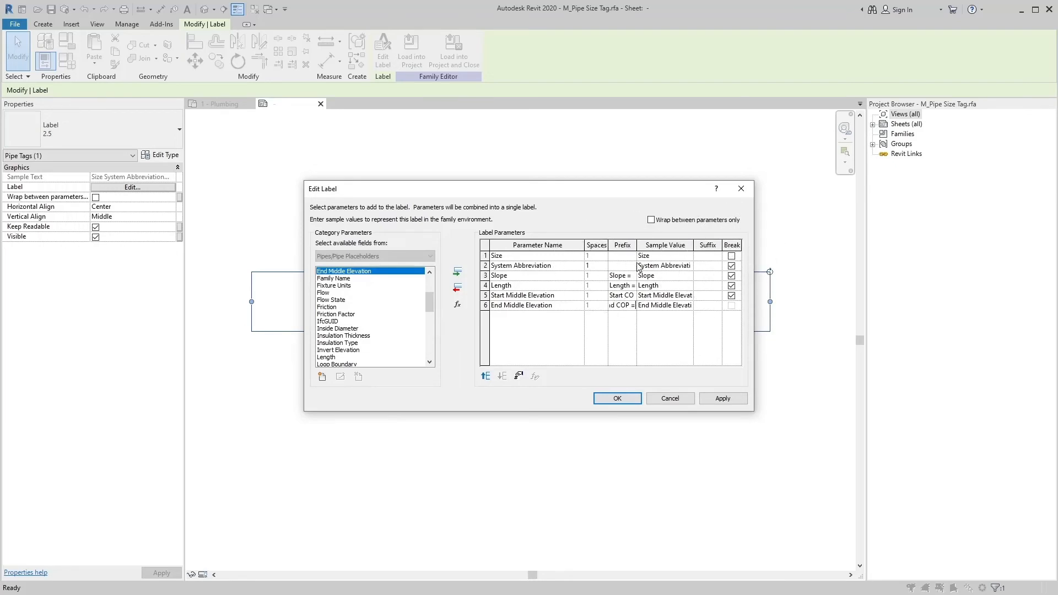
{"action": "left_click", "coordinate": [603, 266]}
{"action": "left_click", "coordinate": [603, 268]}
{"action": "left_click", "coordinate": [593, 328]}
Apply the label changes and reload the tag family into the project, overwriting the existing version and its parameter values
{"action": "left_click", "coordinate": [721, 400]}
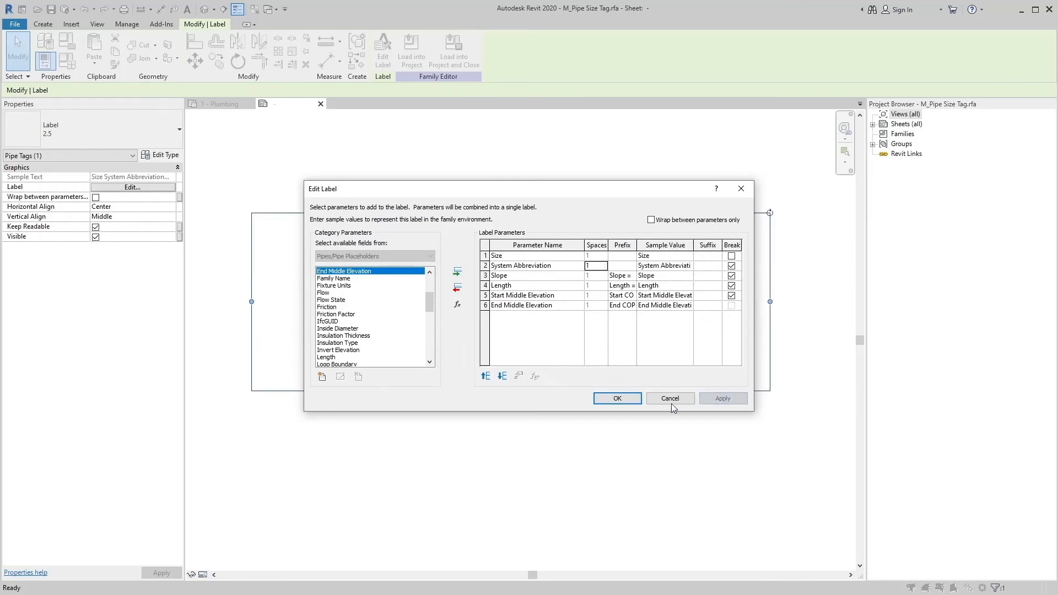
{"action": "left_click", "coordinate": [630, 401]}
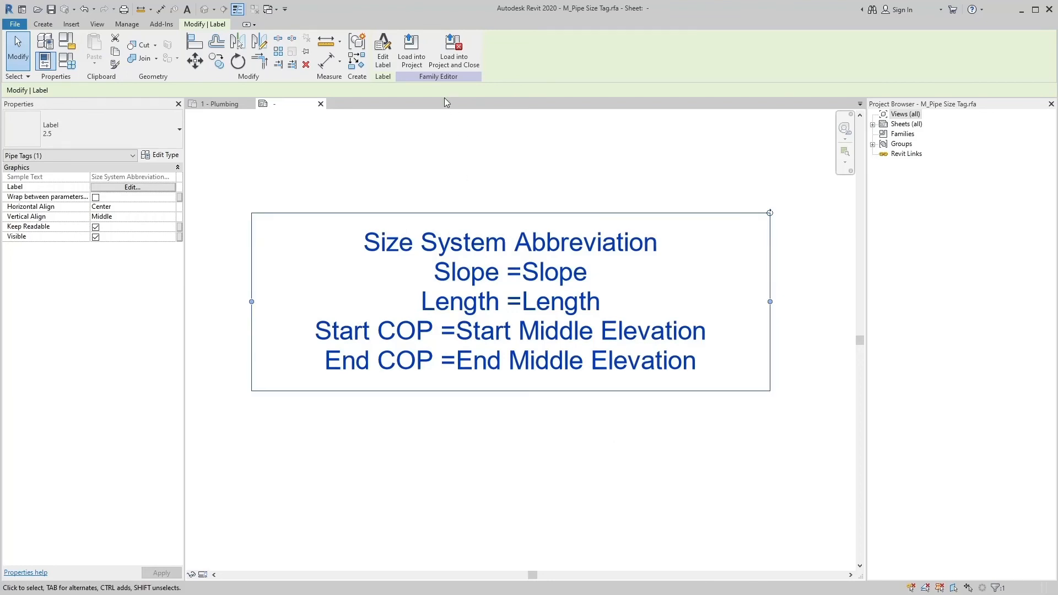
{"action": "left_click", "coordinate": [411, 50]}
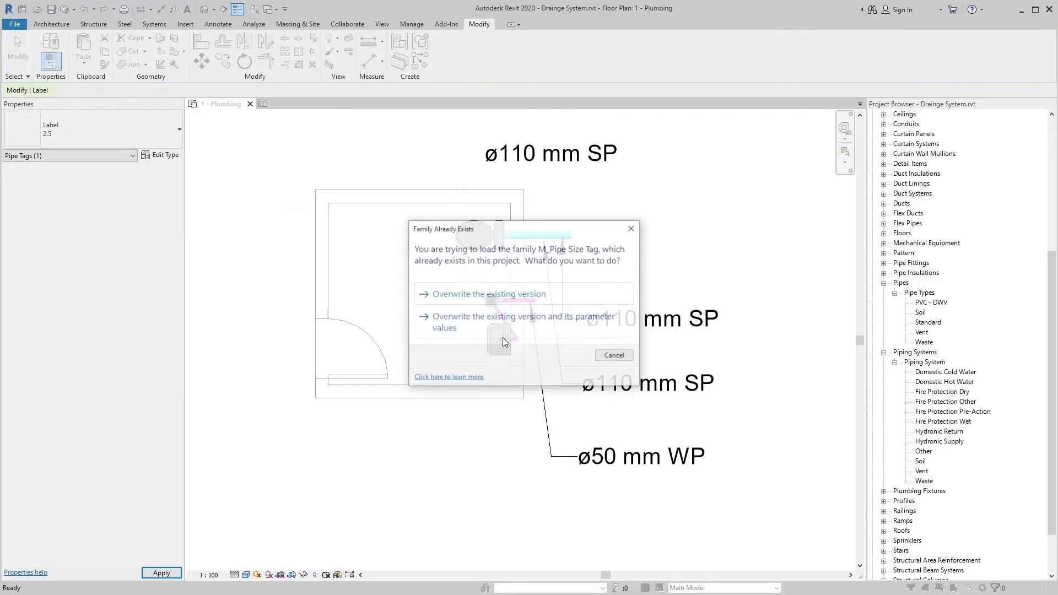
{"action": "left_click", "coordinate": [501, 327]}
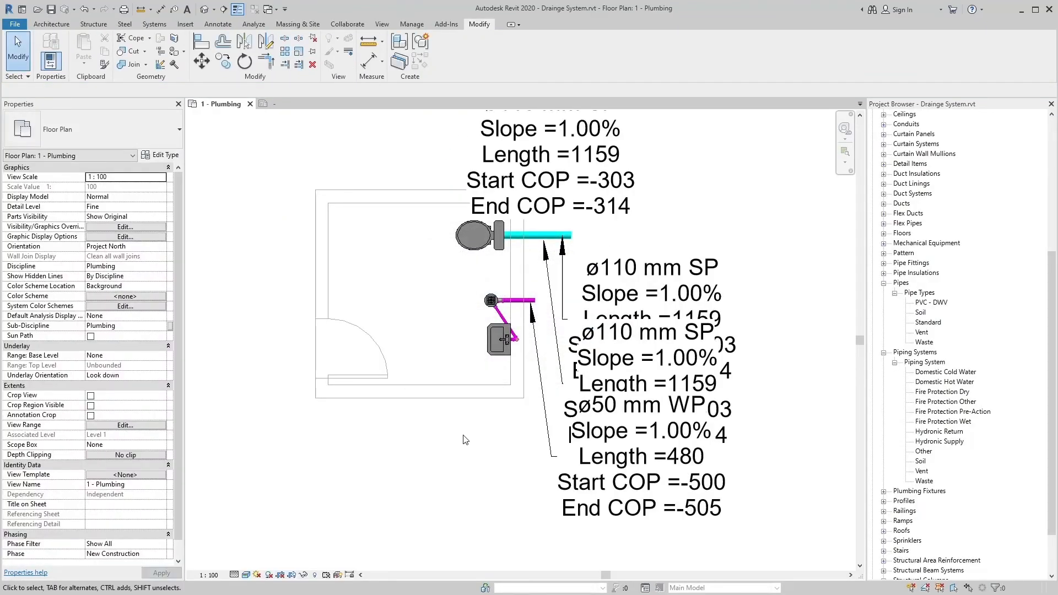
Move the ø50 mm WP tag and the ø110 mm SP tag overlapping it downward in the plan to separate them
{"action": "scroll", "coordinate": [470, 407], "scroll_direction": "down", "scroll_amount": 2}
{"action": "middle_click_drag", "start_coordinate": [614, 488], "coordinate": [600, 351]}
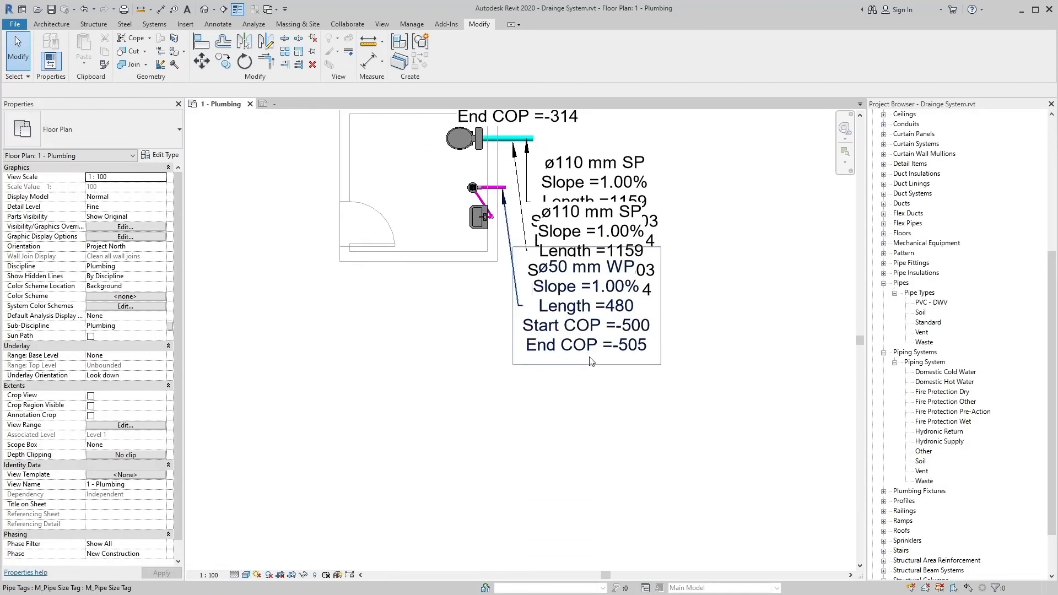
{"action": "scroll", "coordinate": [592, 360], "scroll_direction": "down", "scroll_amount": 1}
{"action": "left_click", "coordinate": [591, 362]}
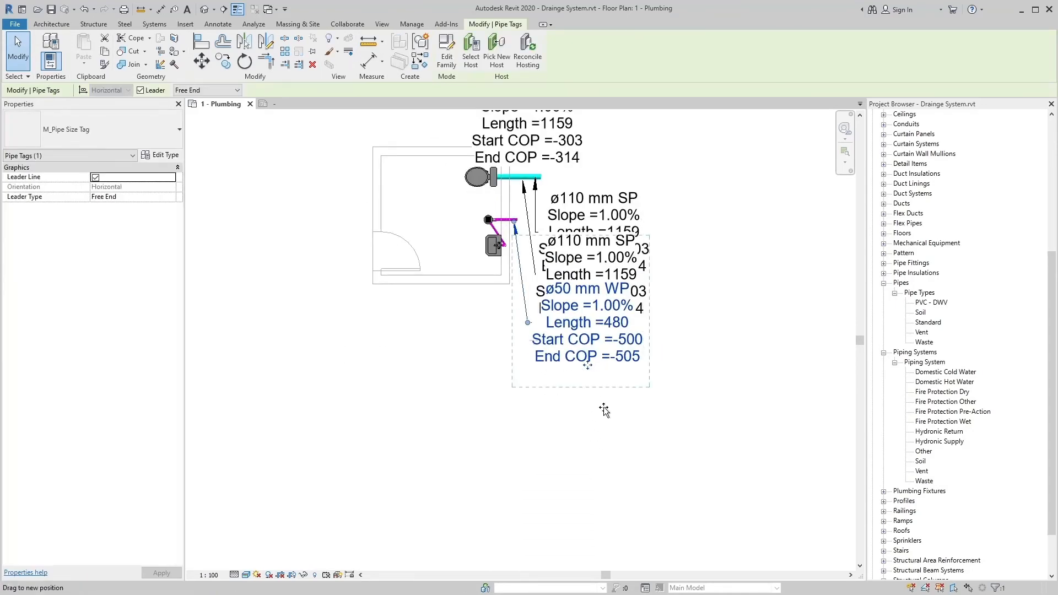
{"action": "left_click_drag", "start_coordinate": [604, 410], "coordinate": [605, 458]}
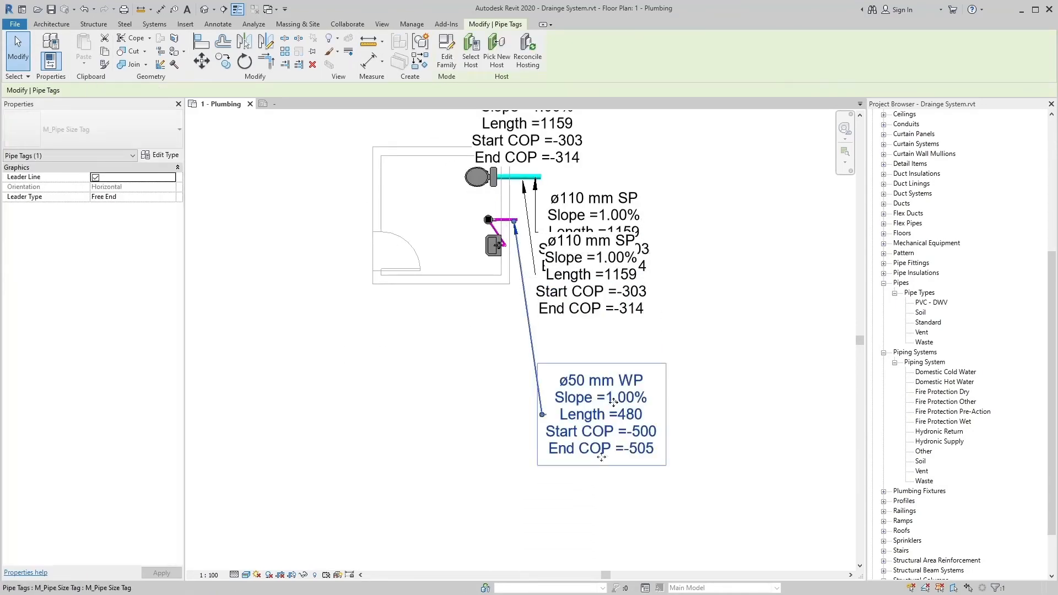
{"action": "left_click", "coordinate": [608, 308]}
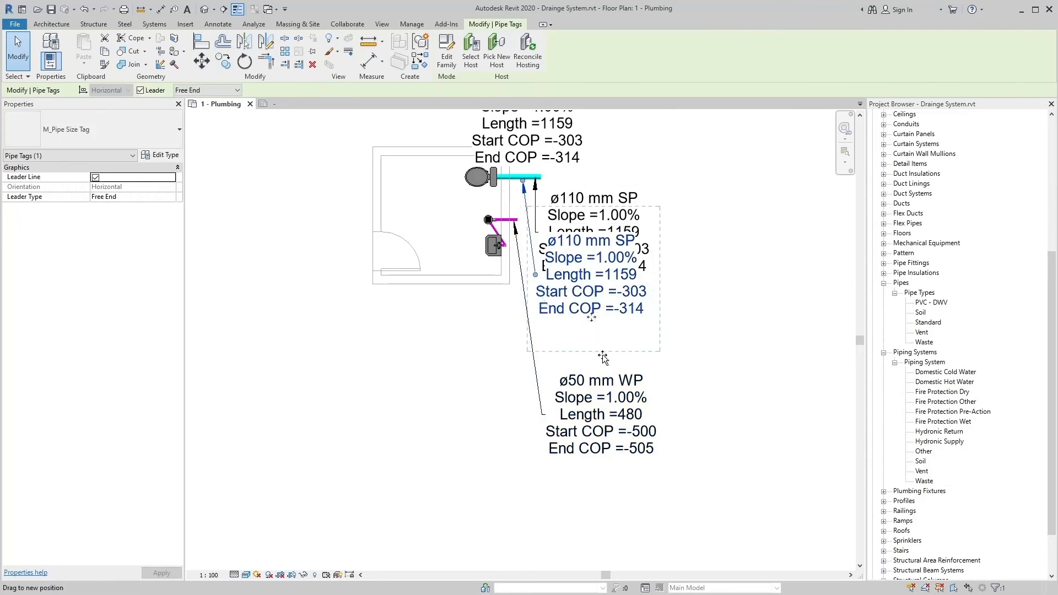
{"action": "left_click_drag", "start_coordinate": [603, 358], "coordinate": [603, 395]}
Space the two ø110 mm SP leader tags and the ø50 mm WP tag apart in a vertical column beside the pipes
{"action": "left_click", "coordinate": [603, 276]}
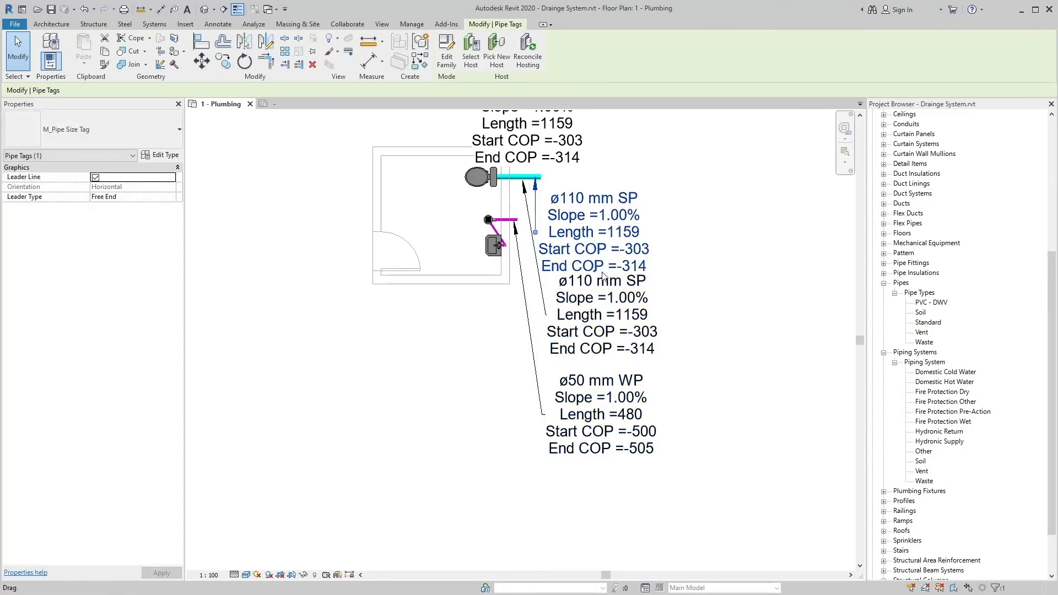
{"action": "left_click_drag", "start_coordinate": [602, 275], "coordinate": [628, 265]}
{"action": "left_click", "coordinate": [606, 356]}
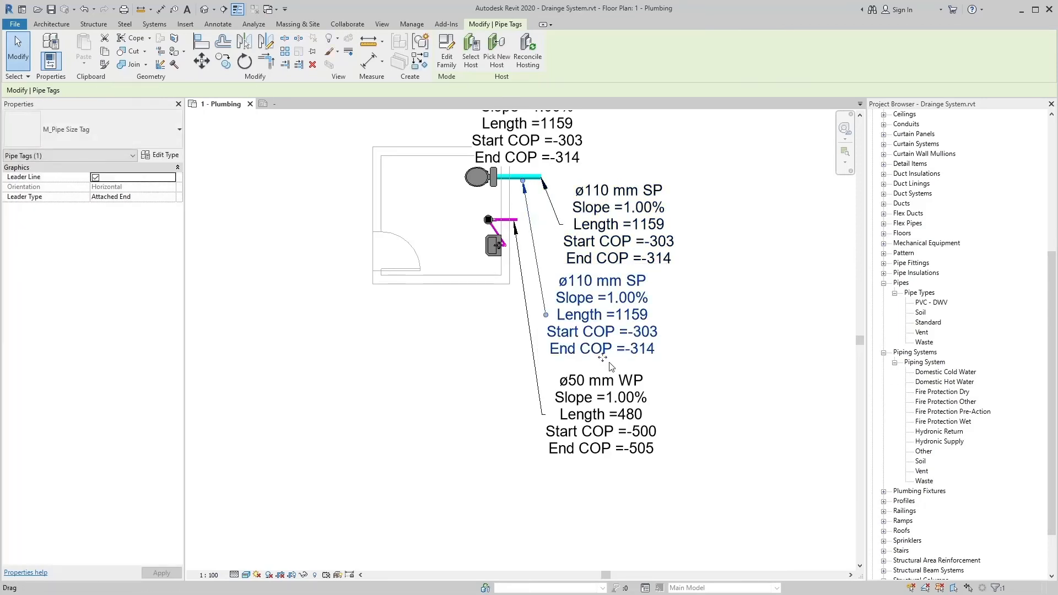
{"action": "left_click_drag", "start_coordinate": [607, 361], "coordinate": [618, 395]}
{"action": "left_click", "coordinate": [605, 441]}
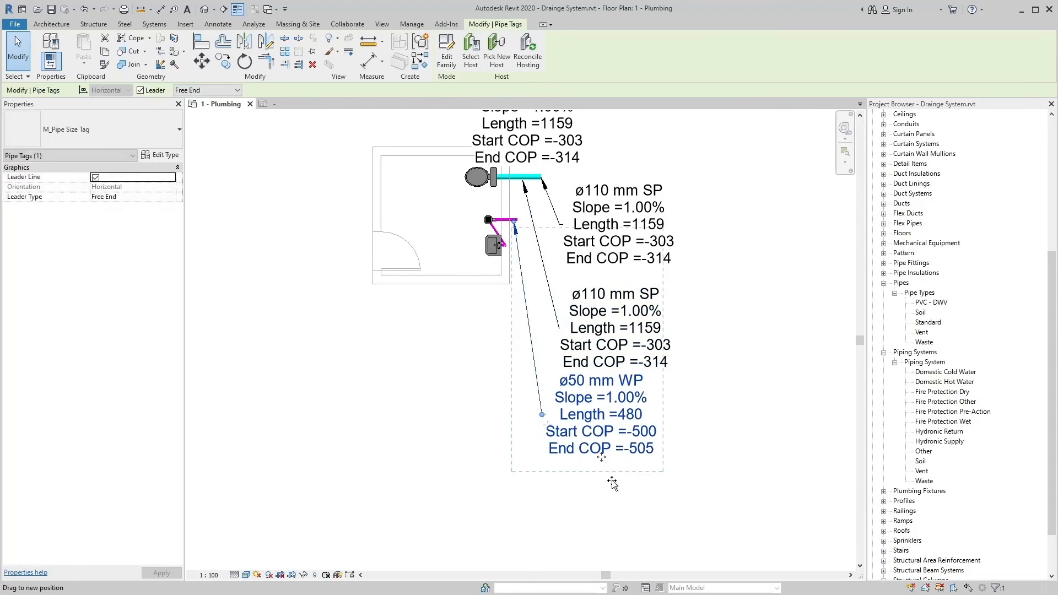
{"action": "left_click_drag", "start_coordinate": [612, 484], "coordinate": [625, 516]}
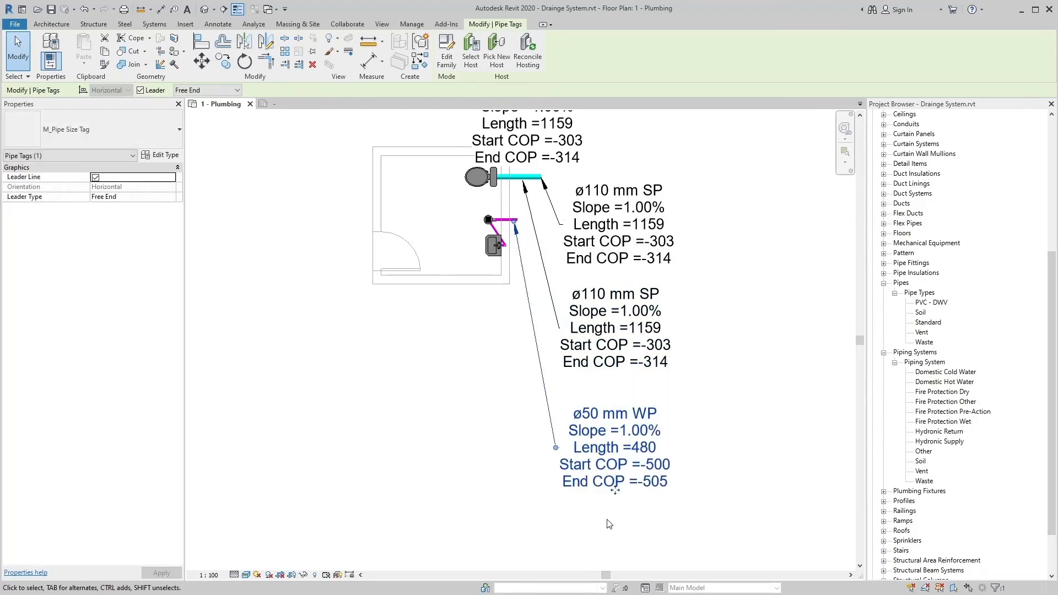
{"action": "left_click", "coordinate": [606, 520]}
Move the leaderless ø110 mm SP tag up clear of the room and turn on its leader
{"action": "scroll", "coordinate": [510, 492], "scroll_direction": "down", "scroll_amount": 1}
{"action": "middle_click_drag", "start_coordinate": [512, 258], "coordinate": [509, 304]}
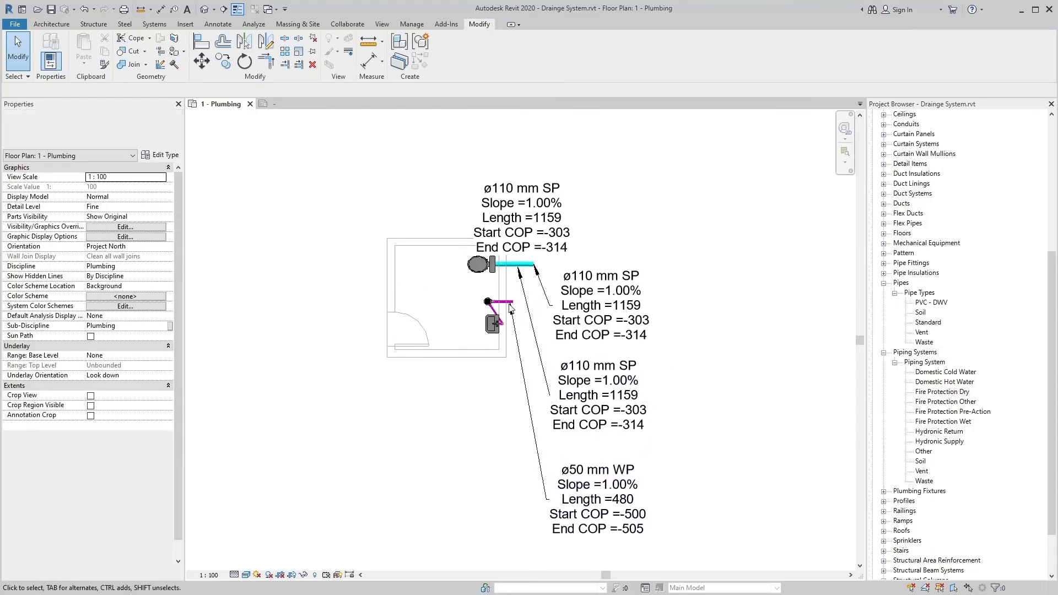
{"action": "left_click", "coordinate": [528, 235]}
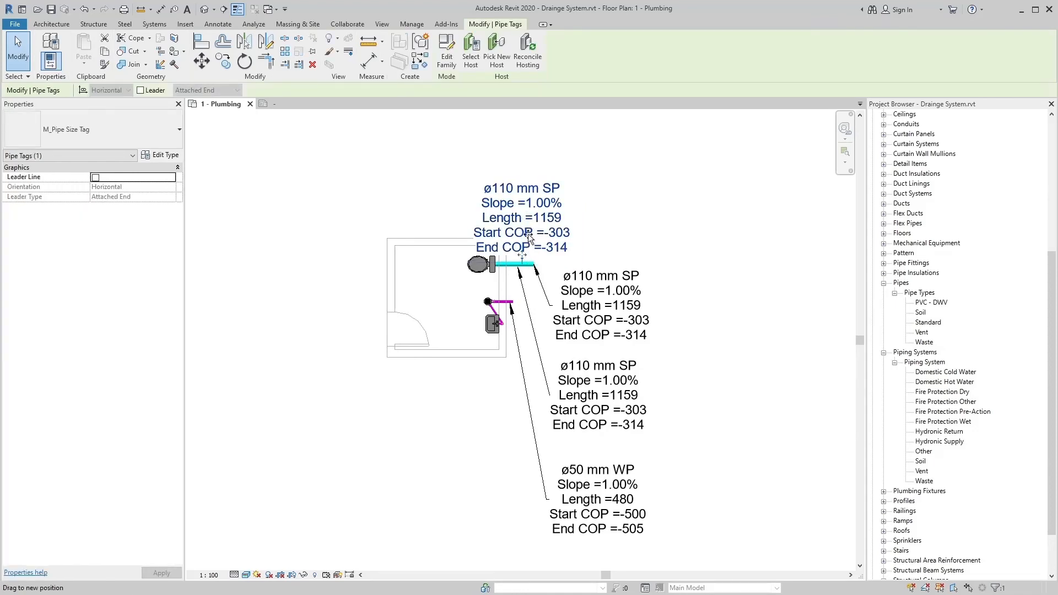
{"action": "left_click_drag", "start_coordinate": [528, 235], "coordinate": [528, 187]}
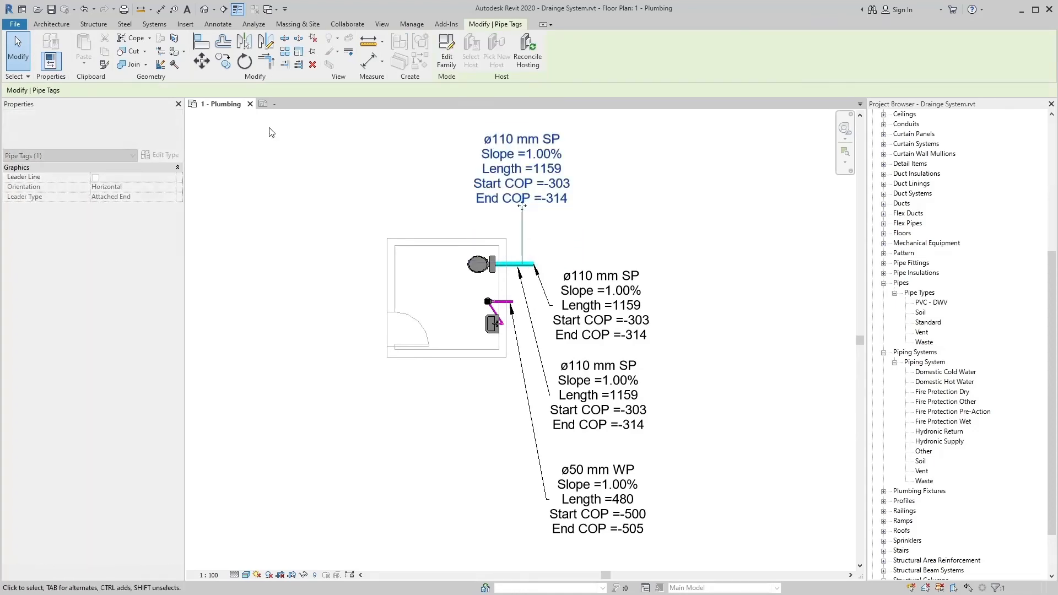
{"action": "left_click", "coordinate": [143, 92]}
{"action": "left_click", "coordinate": [357, 192]}
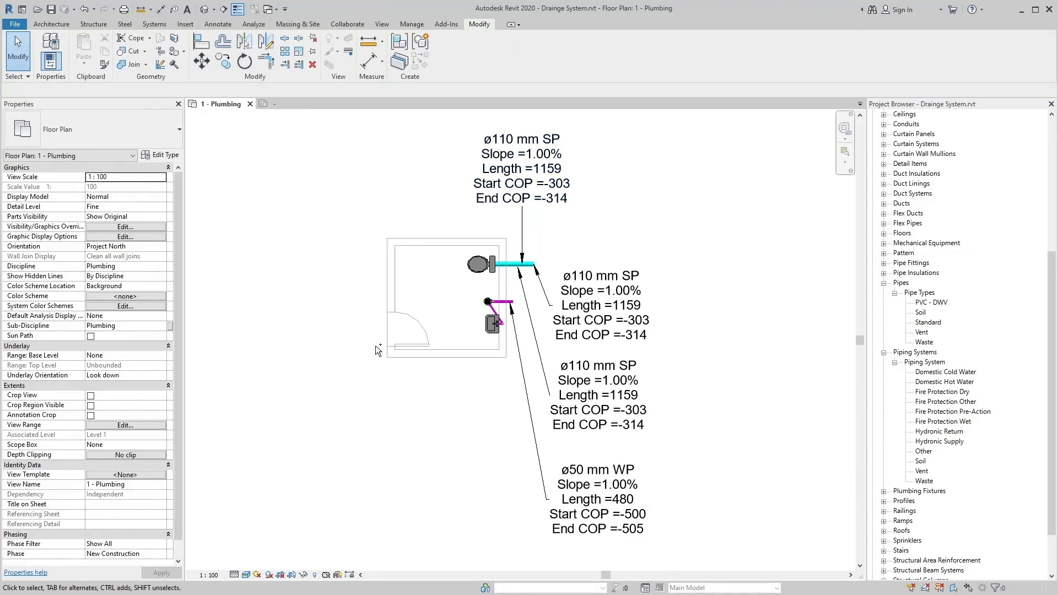
Shift the two ø110 mm SP tags beside the room further outward and adjust their leader elbows to form short horizontal shoulders
{"action": "left_click", "coordinate": [613, 335]}
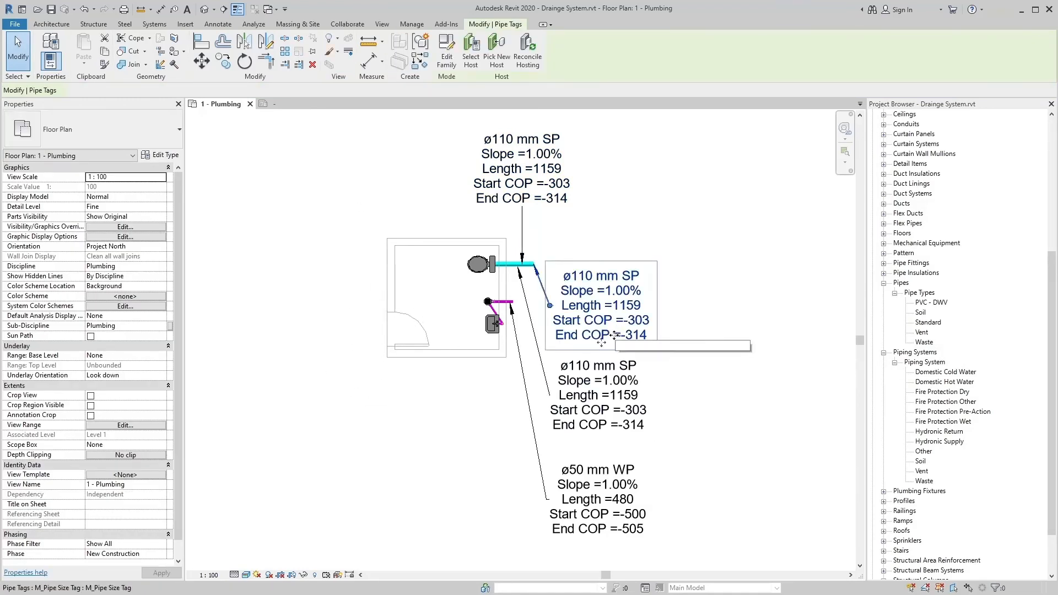
{"action": "left_click_drag", "start_coordinate": [613, 335], "coordinate": [632, 345]}
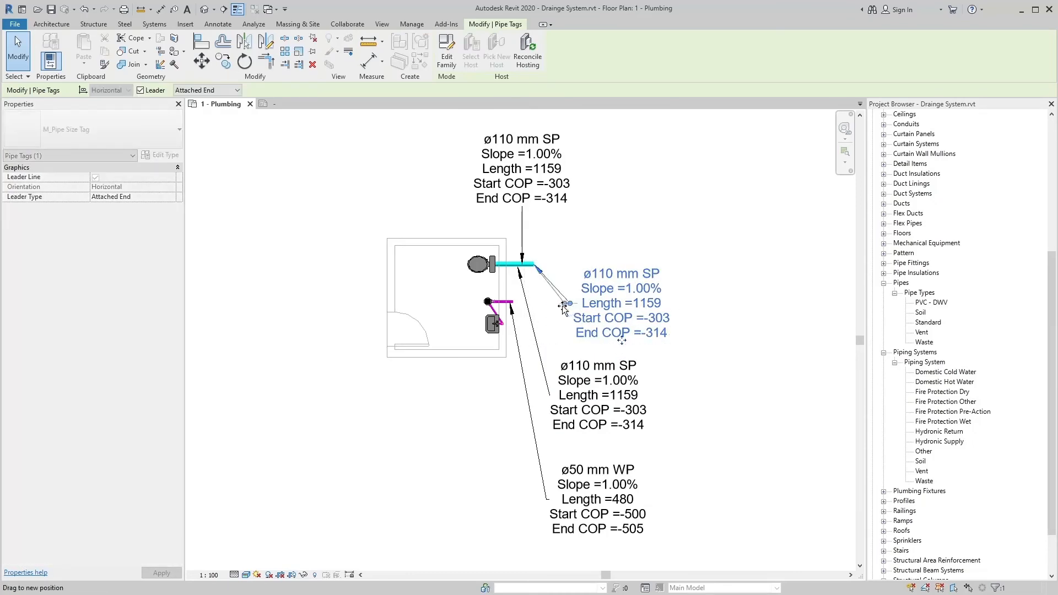
{"action": "left_click_drag", "start_coordinate": [562, 306], "coordinate": [561, 305]}
{"action": "left_click", "coordinate": [588, 387]}
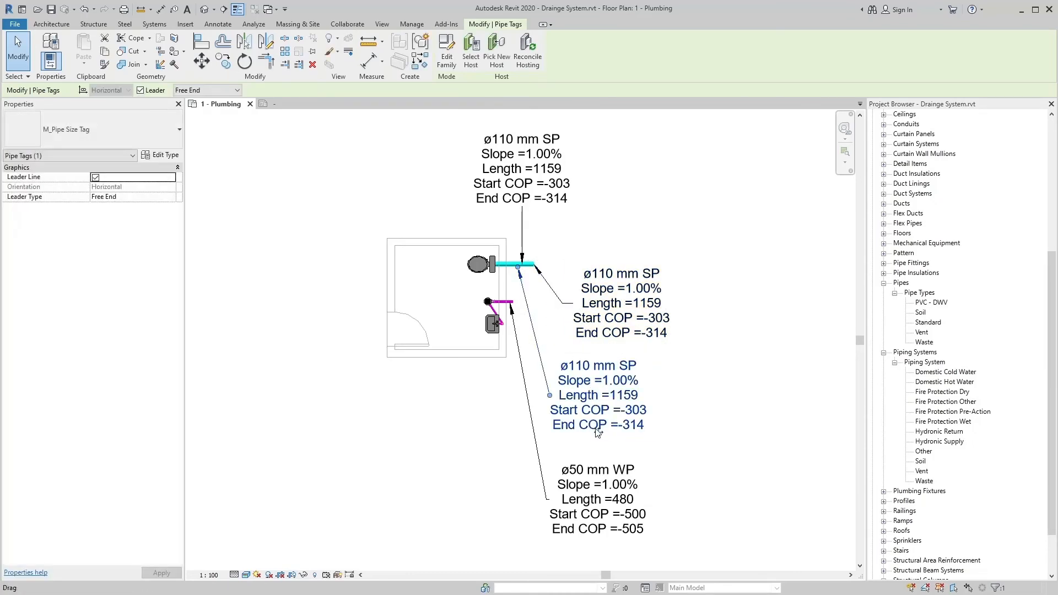
{"action": "left_click_drag", "start_coordinate": [598, 433], "coordinate": [621, 436]}
{"action": "left_click_drag", "start_coordinate": [571, 399], "coordinate": [555, 398]}
Align the ø50 mm WP tag beneath the SP tags and adjust its leader elbow to form a short horizontal shoulder
{"action": "left_click", "coordinate": [595, 529]}
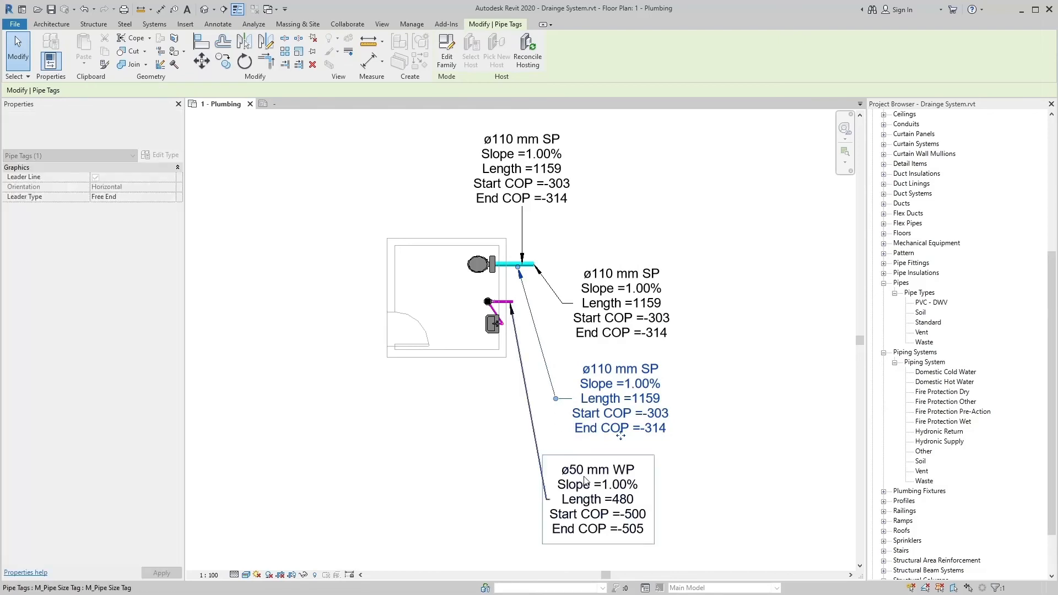
{"action": "left_click_drag", "start_coordinate": [596, 531], "coordinate": [617, 525]}
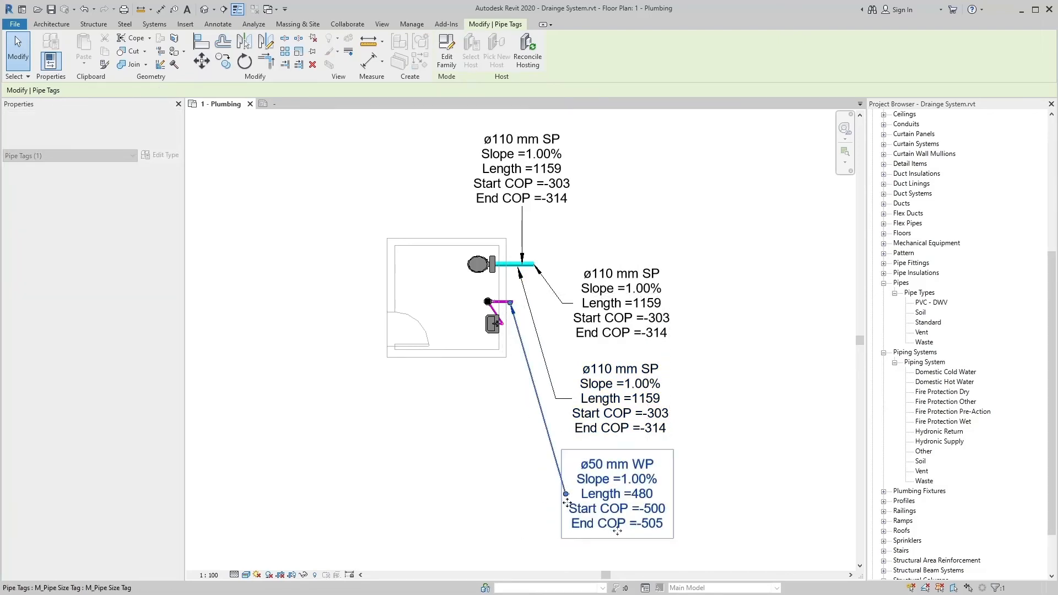
{"action": "left_click_drag", "start_coordinate": [567, 498], "coordinate": [555, 493]}
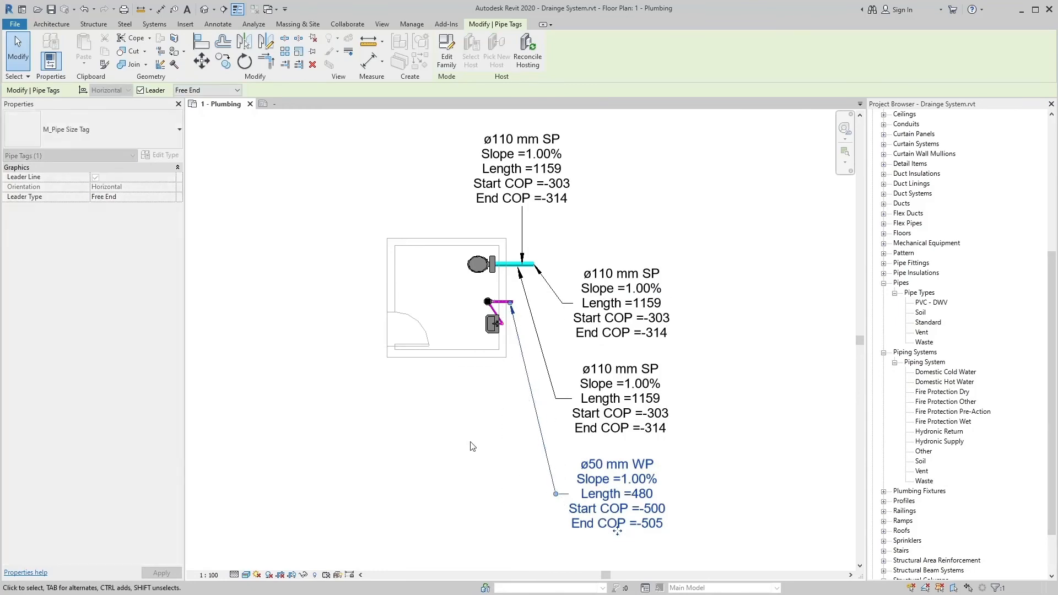
{"action": "left_click", "coordinate": [472, 439]}
{"action": "left_click", "coordinate": [472, 437]}
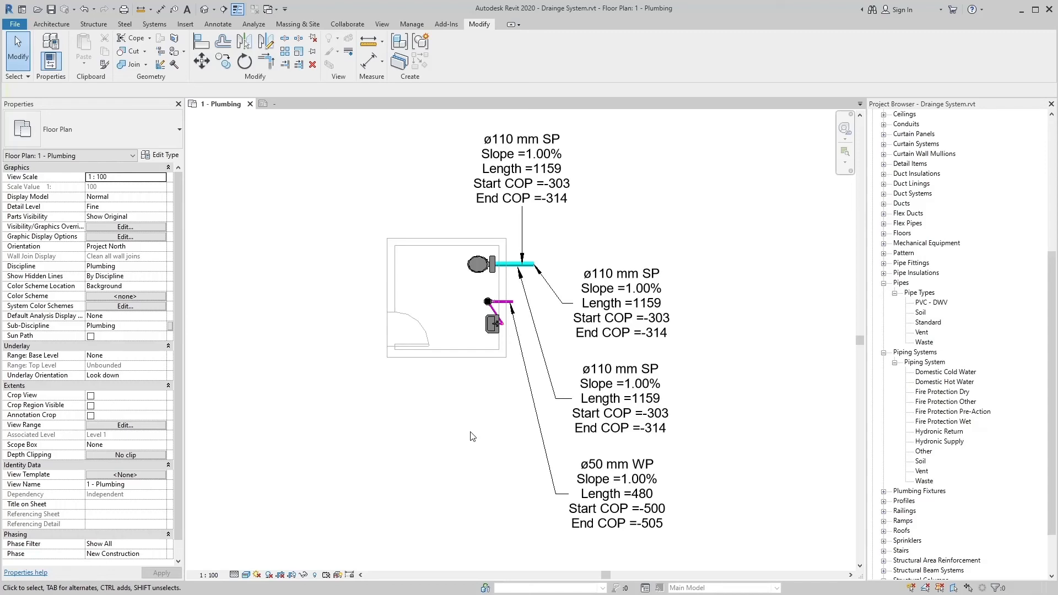
{"action": "left_click", "coordinate": [471, 435]}
{"action": "left_click", "coordinate": [471, 433]}
{"action": "left_click", "coordinate": [471, 433]}
{"action": "left_click", "coordinate": [471, 433]}
{"action": "left_click", "coordinate": [471, 432]}
{"action": "left_click", "coordinate": [470, 432]}
{"action": "left_click", "coordinate": [470, 432]}
{"action": "left_click", "coordinate": [473, 437]}
{"action": "left_click", "coordinate": [471, 435]}
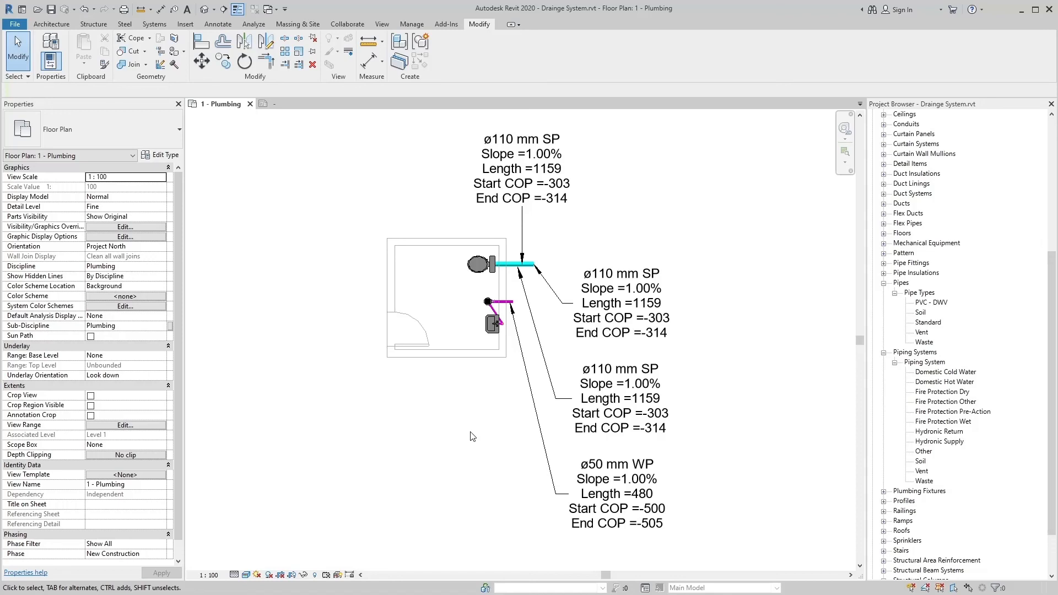